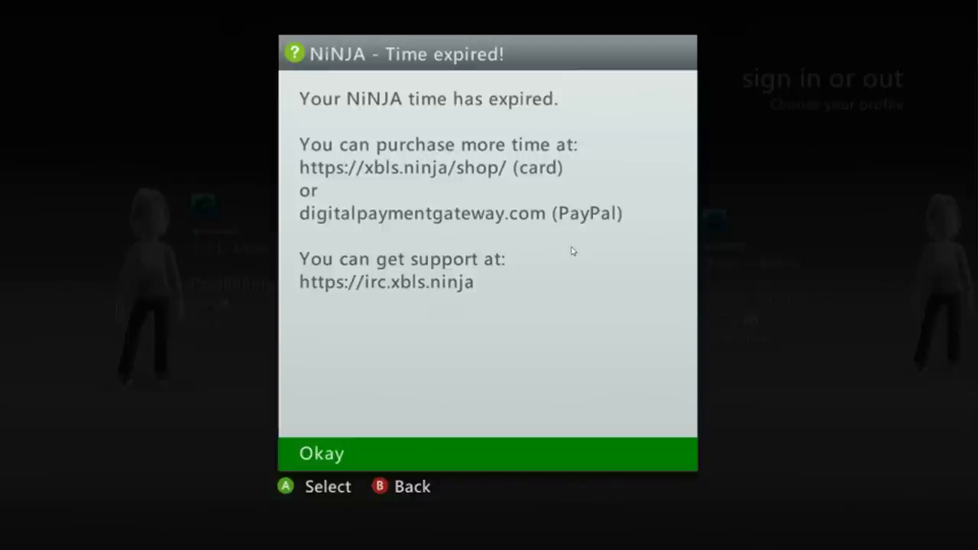
- Toggle the console preview to full screen and back to the windowed view with its side panel
key(Escape)
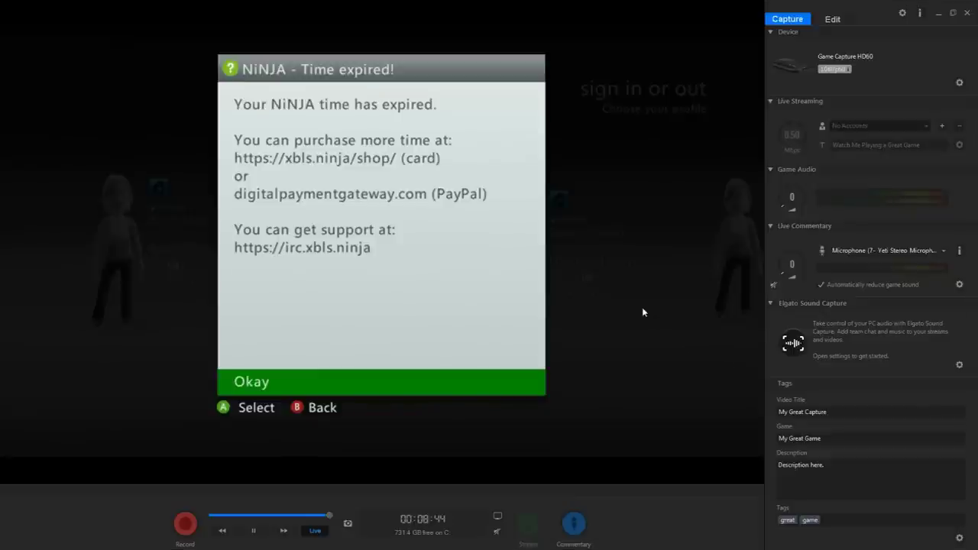
double_click(642, 307)
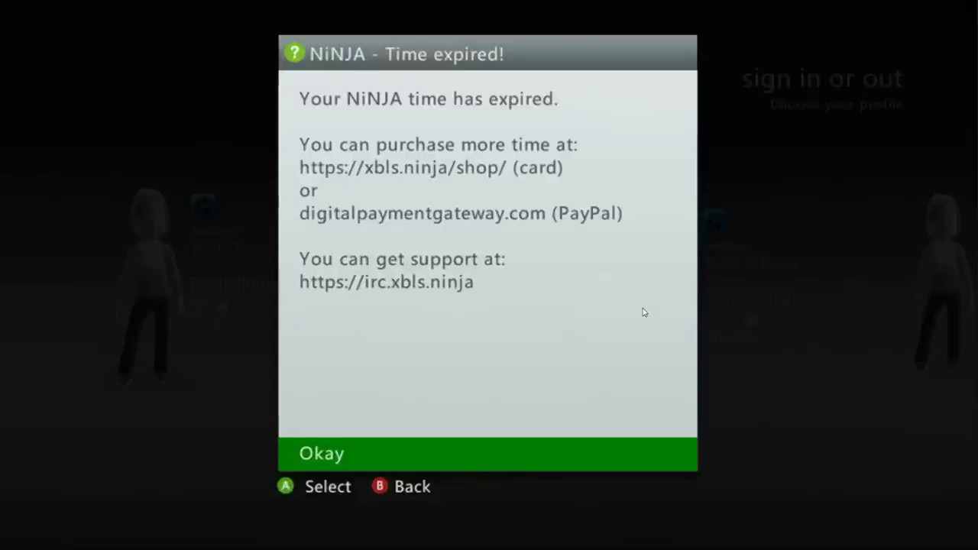
double_click(638, 305)
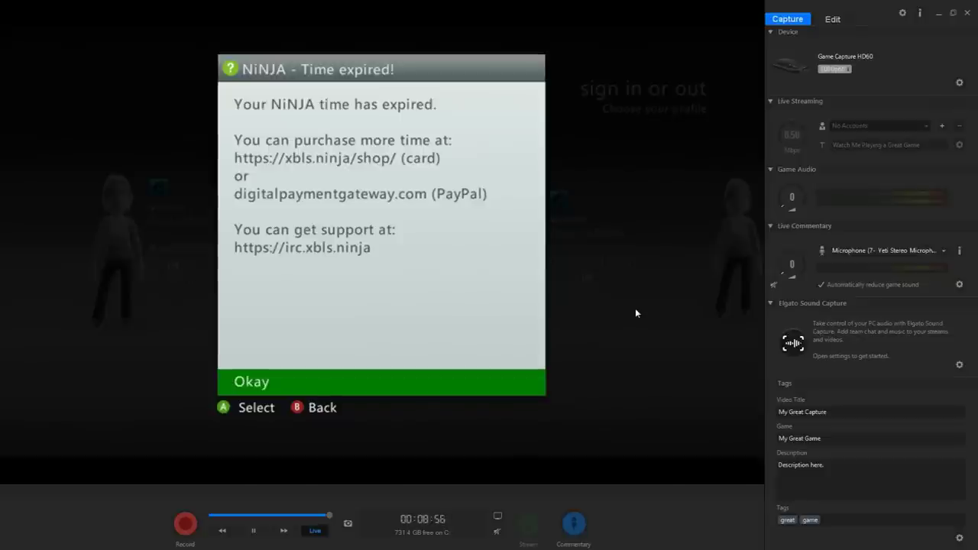
- Switch the NiNJA time-expired console preview into full screen and back out again
double_click(635, 309)
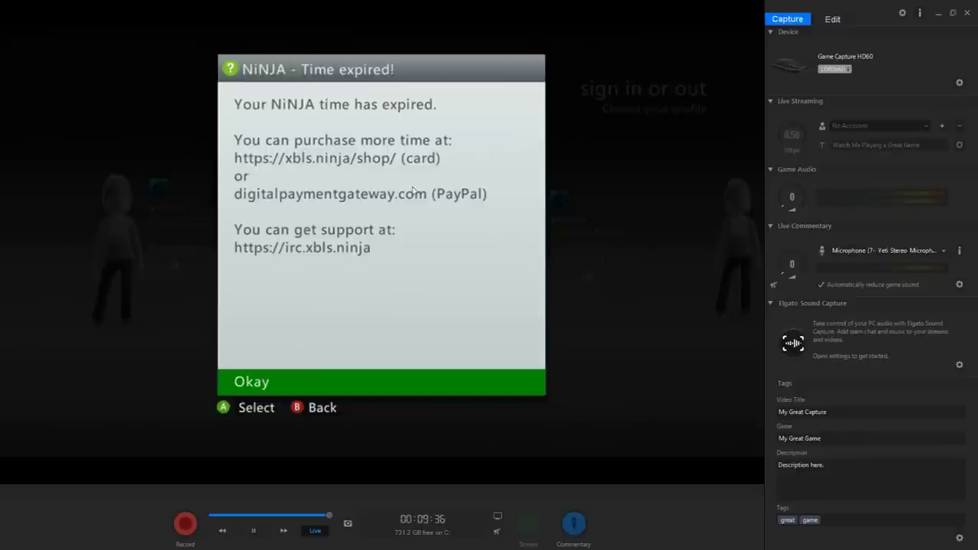
double_click(366, 271)
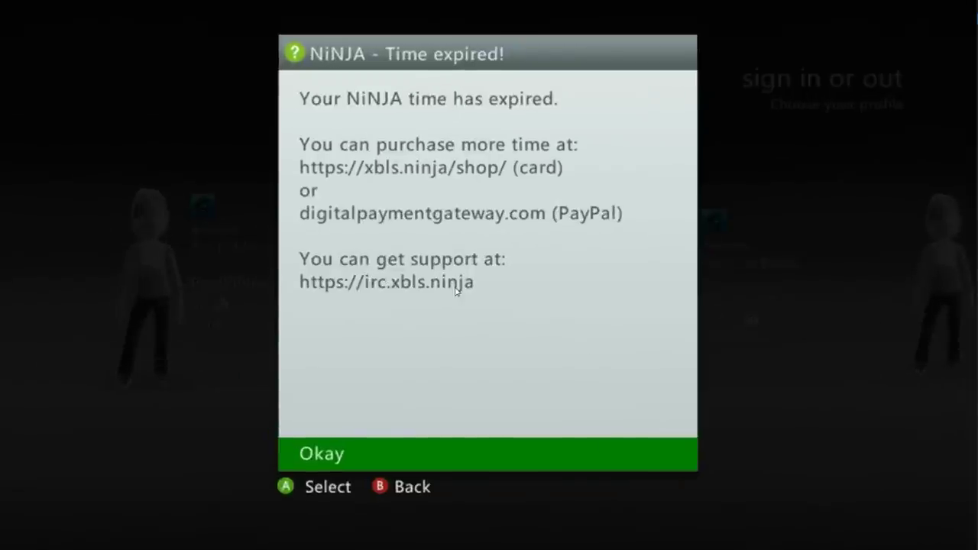
double_click(585, 352)
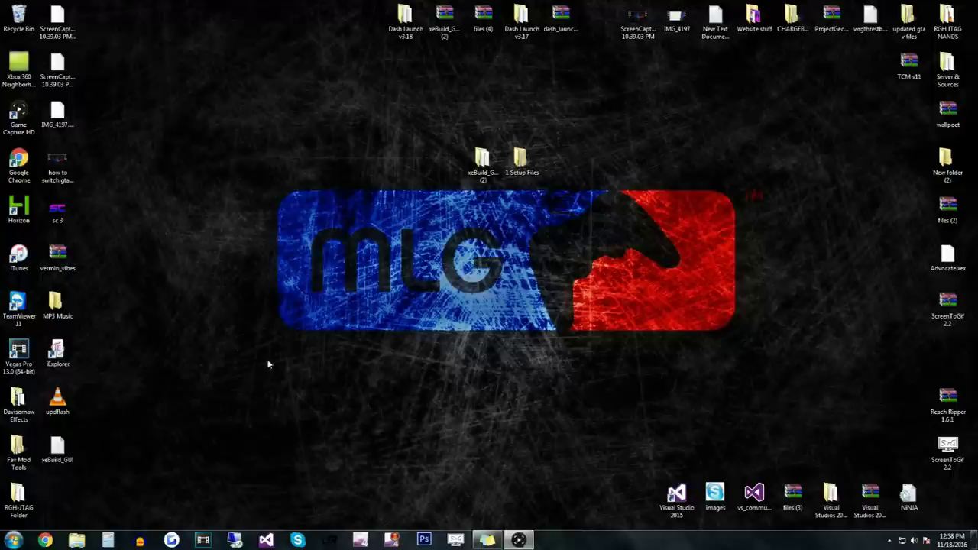
- Open an Explorer window on Removable Disk (G:), then minimize it to reveal the desktop
click(80, 543)
click(77, 342)
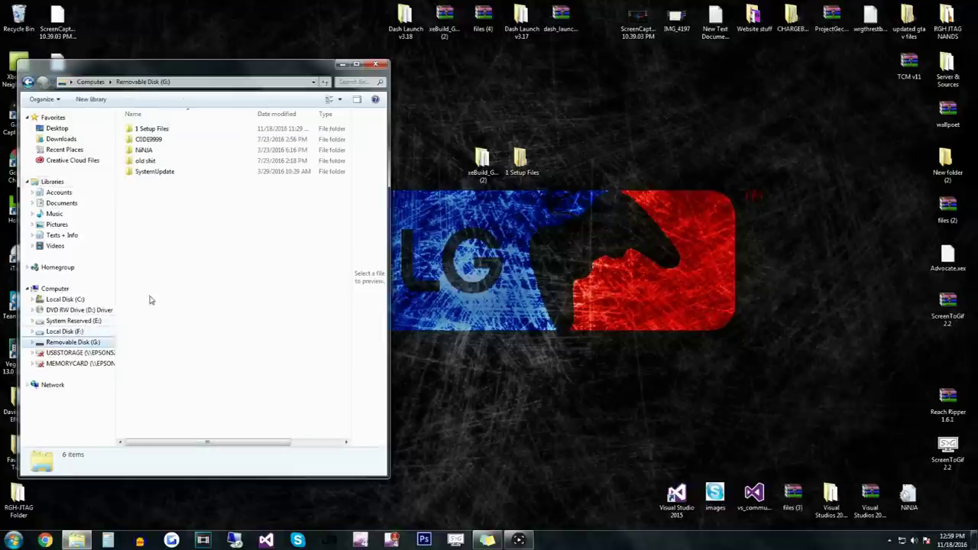
click(341, 64)
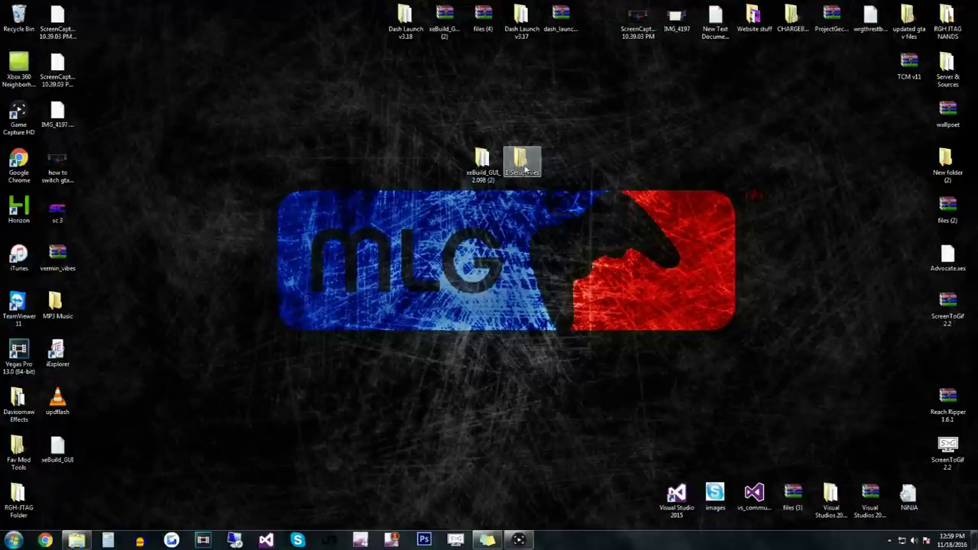
- Open the desktop's 1 Setup Files folder, look inside Plugins, and return to it
double_click(521, 162)
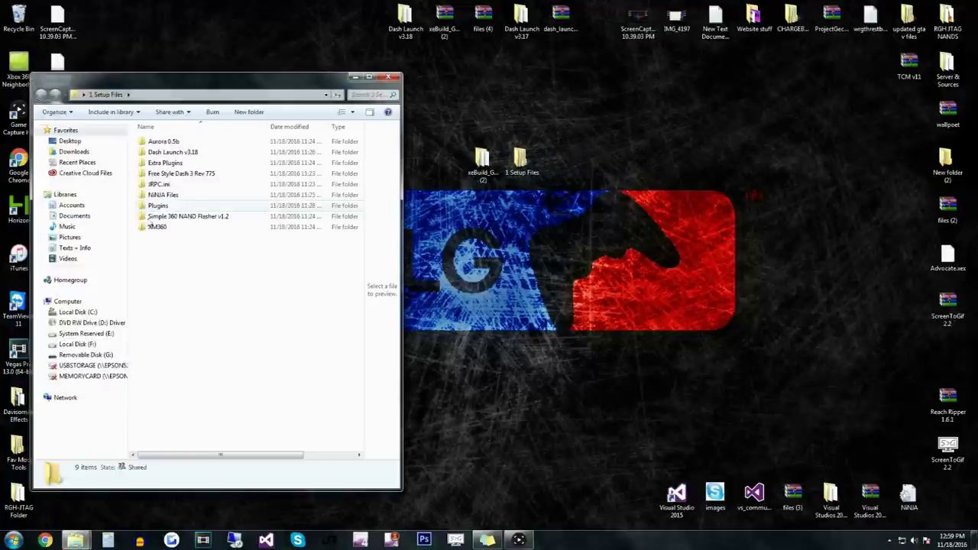
mouse_move(174, 198)
mouse_down()
mouse_move(169, 263)
mouse_move(168, 137)
mouse_move(162, 211)
mouse_up()
double_click(161, 206)
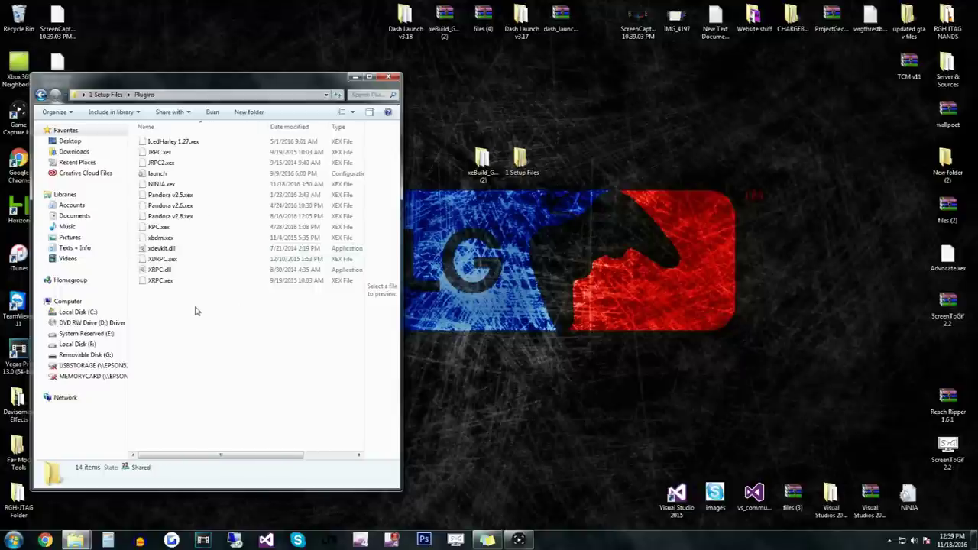
key(BackSpace)
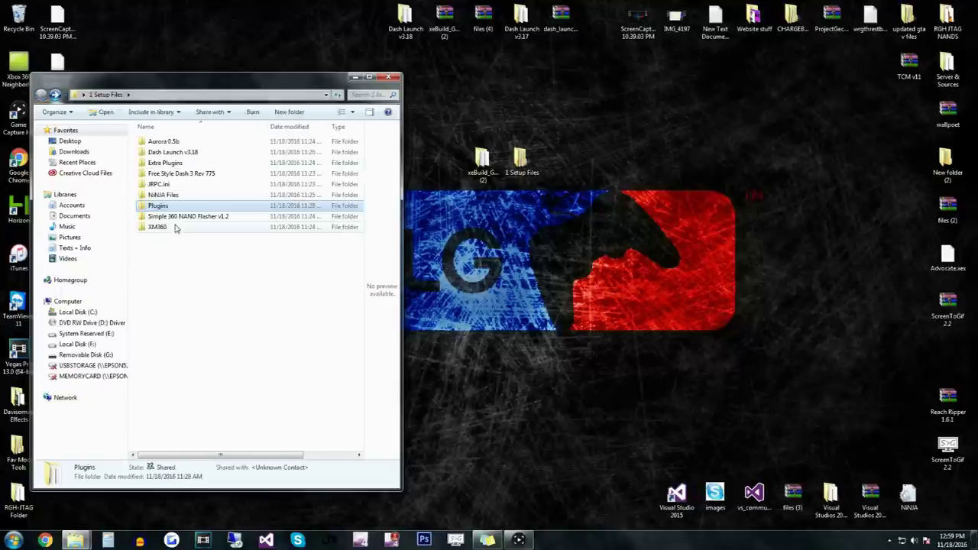
click(187, 219)
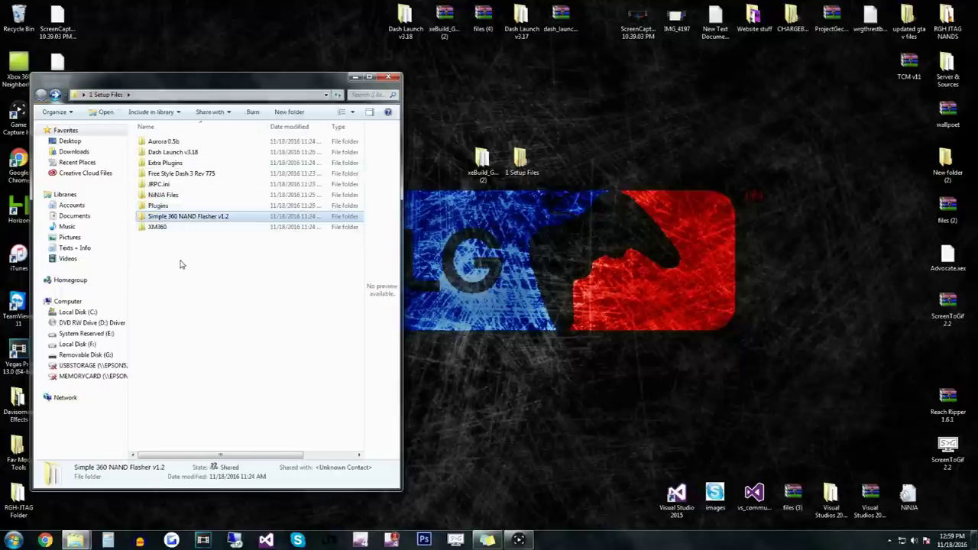
click(225, 309)
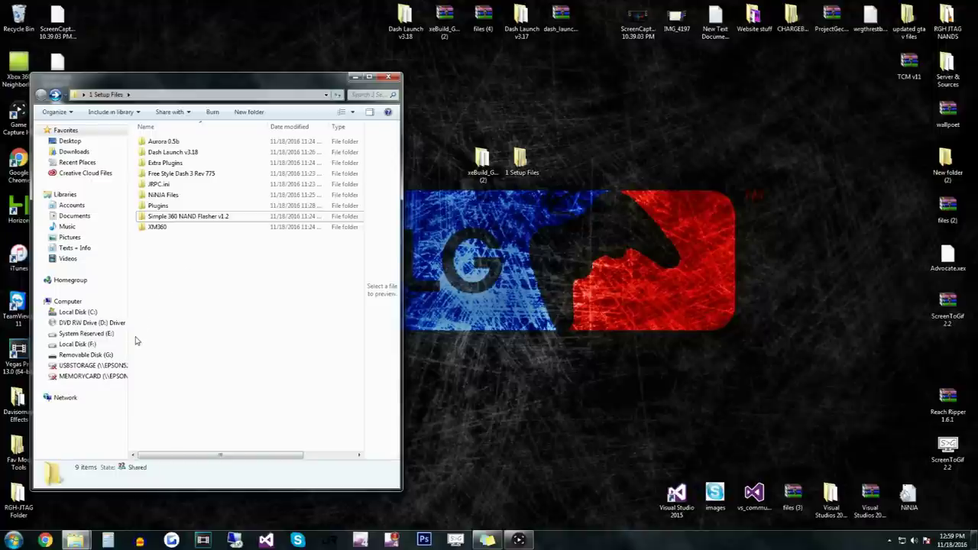
click(169, 217)
click(193, 266)
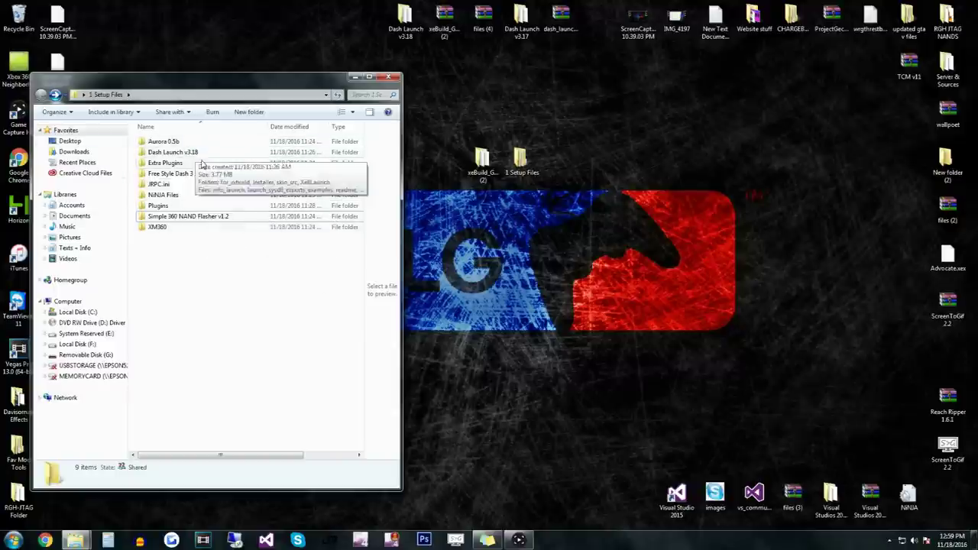
click(169, 154)
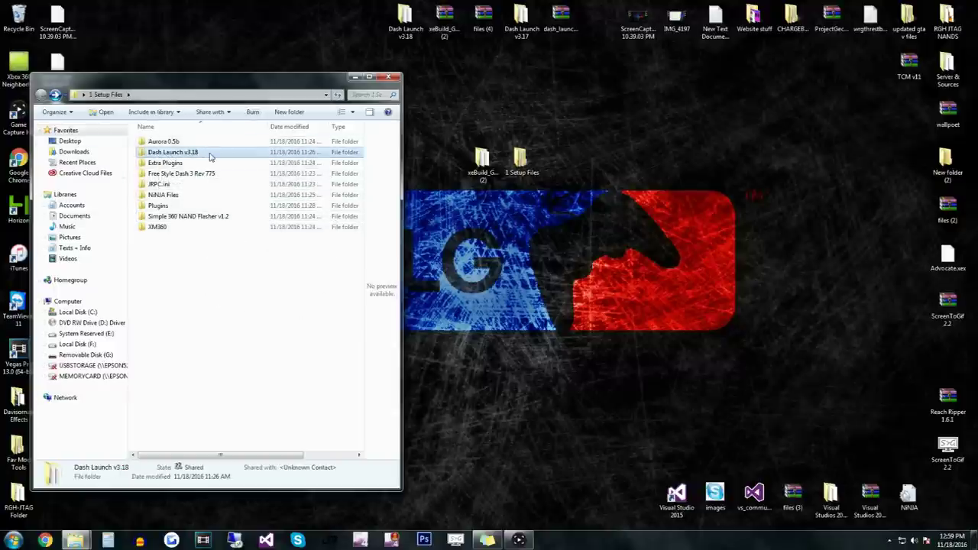
click(204, 244)
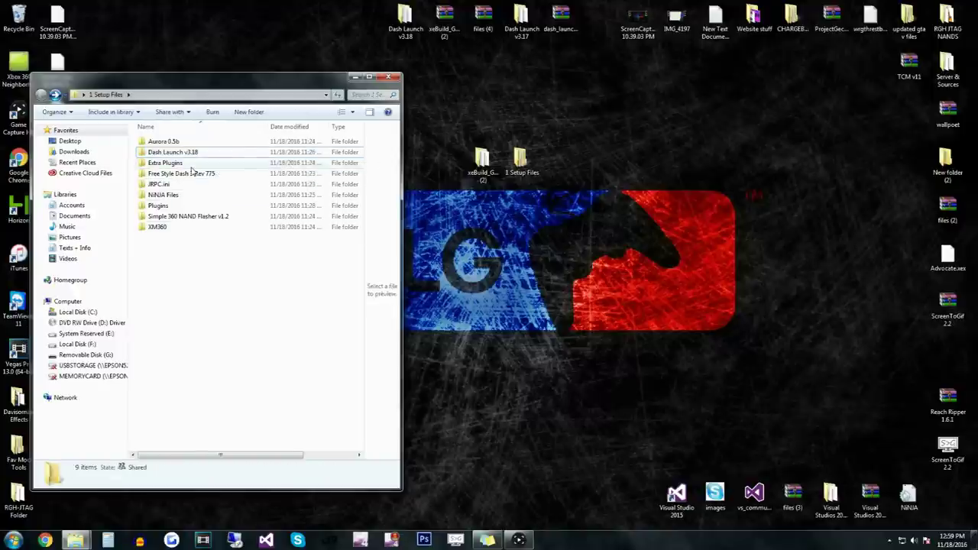
double_click(174, 206)
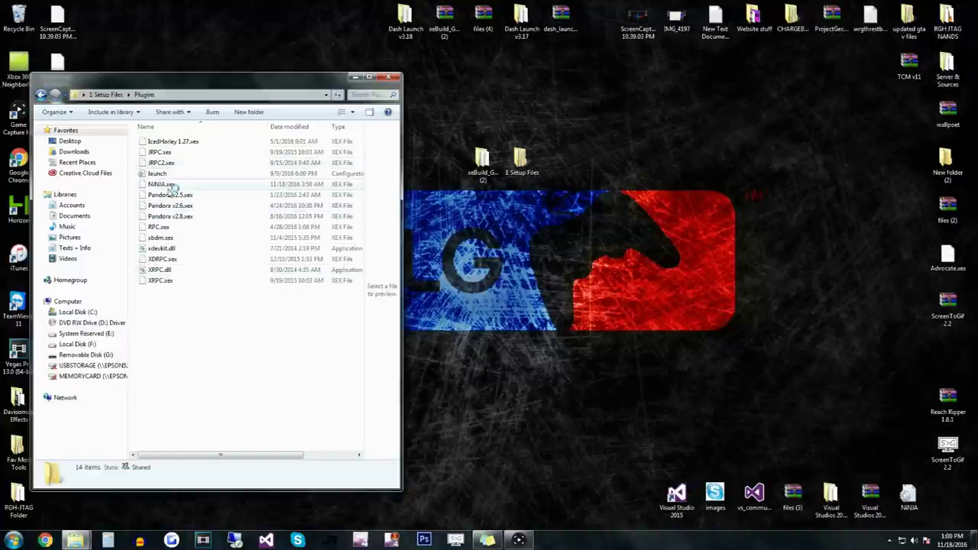
click(192, 185)
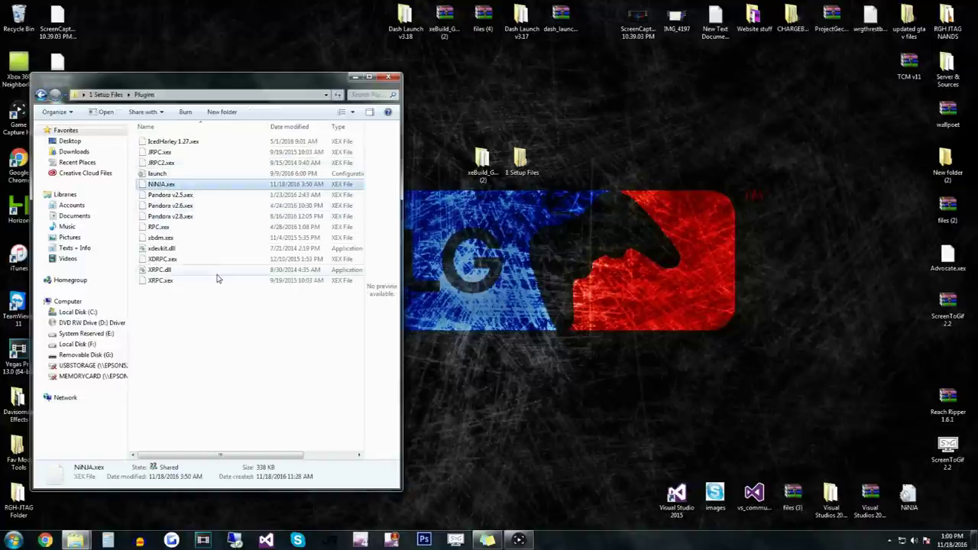
key(BackSpace)
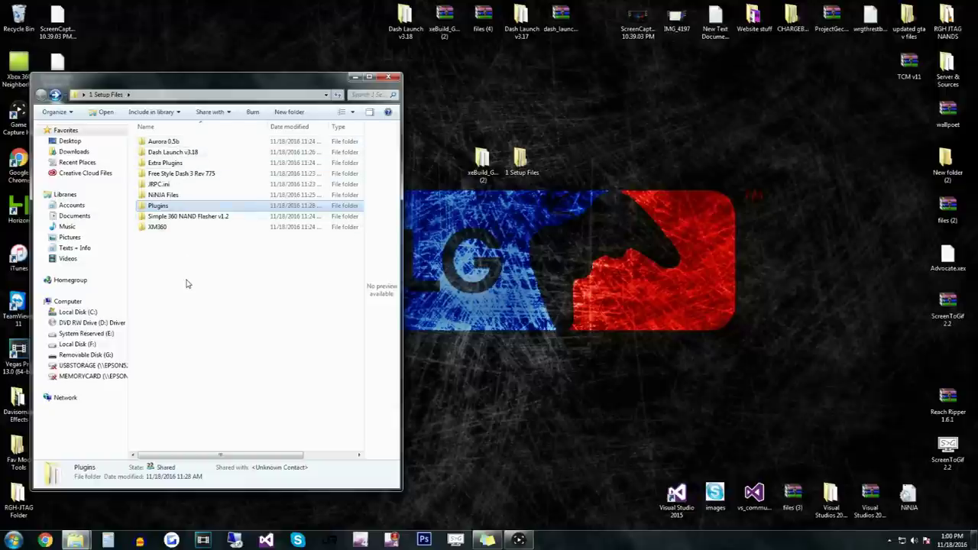
click(301, 301)
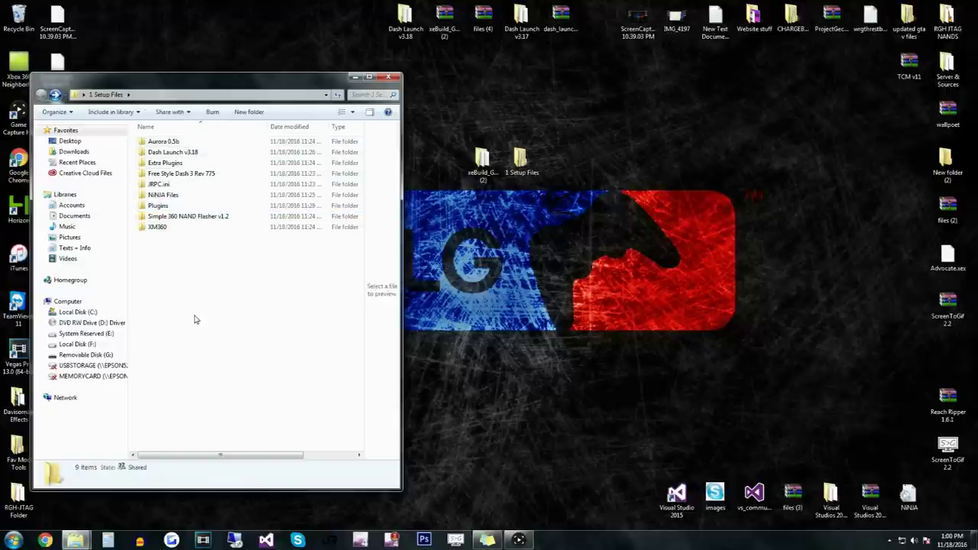
click(190, 154)
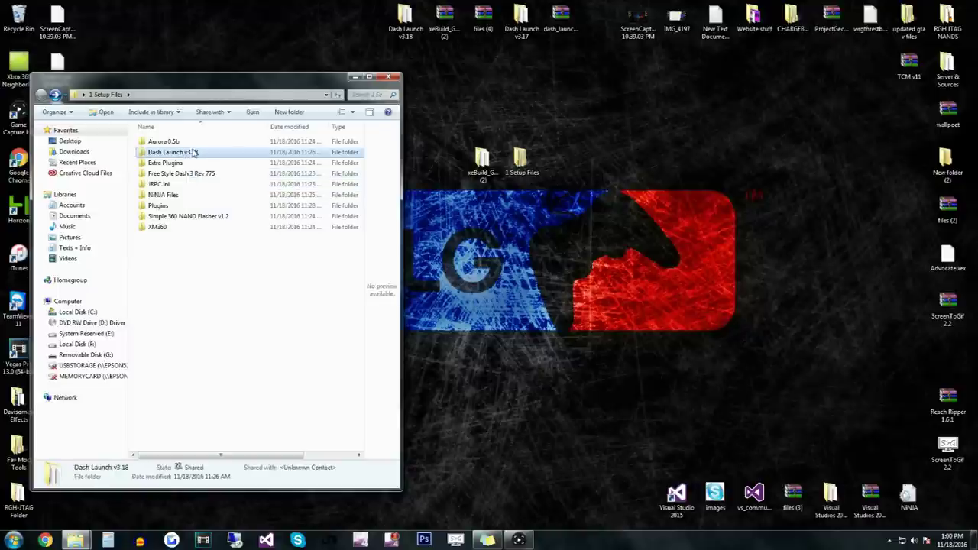
click(480, 167)
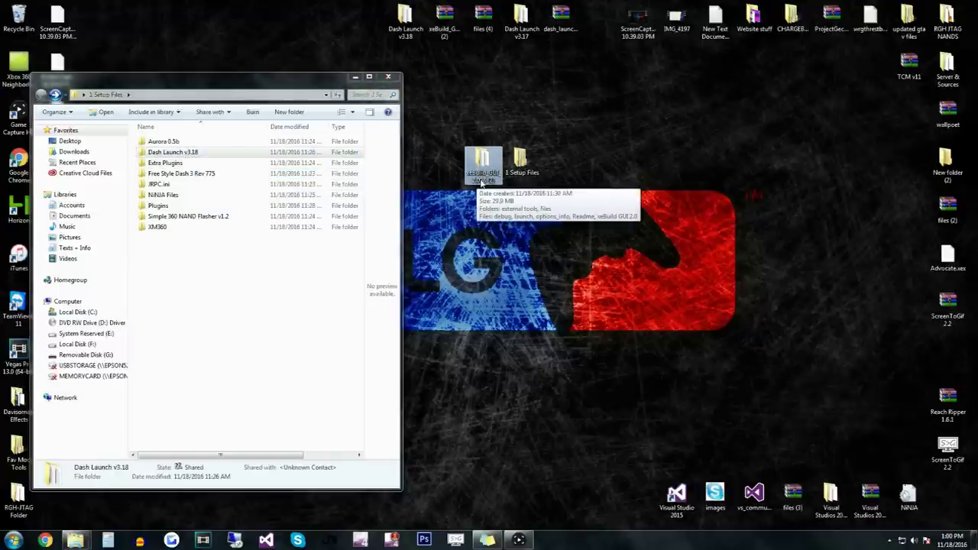
click(309, 264)
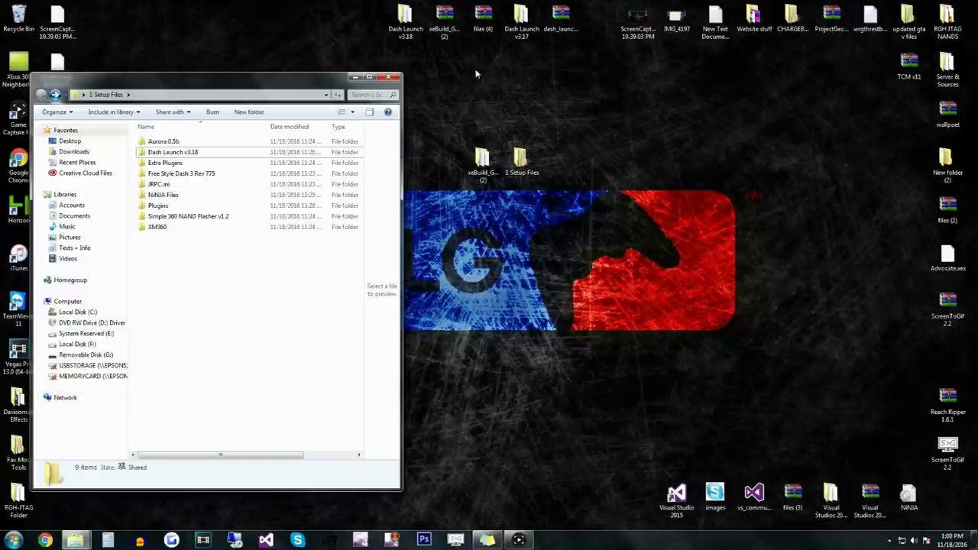
click(525, 23)
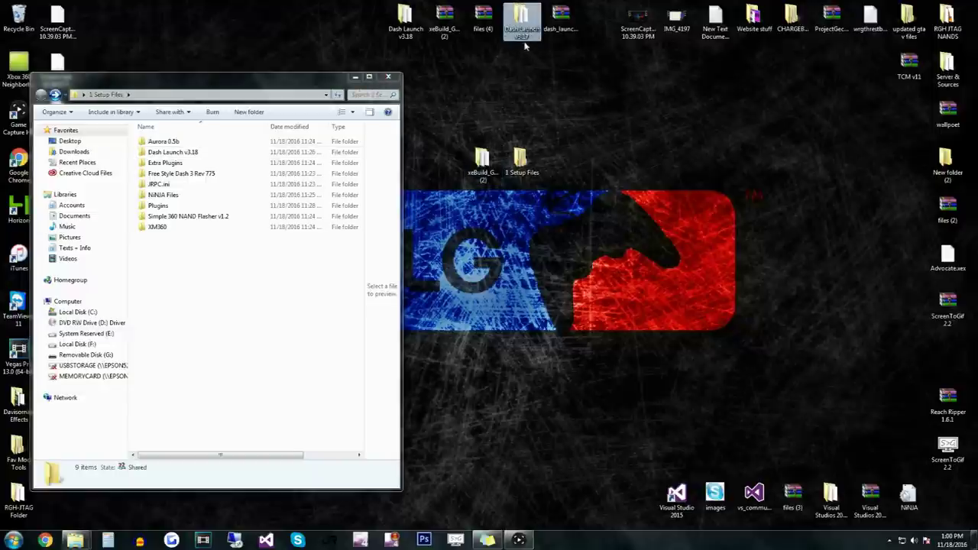
click(404, 22)
click(659, 224)
click(487, 177)
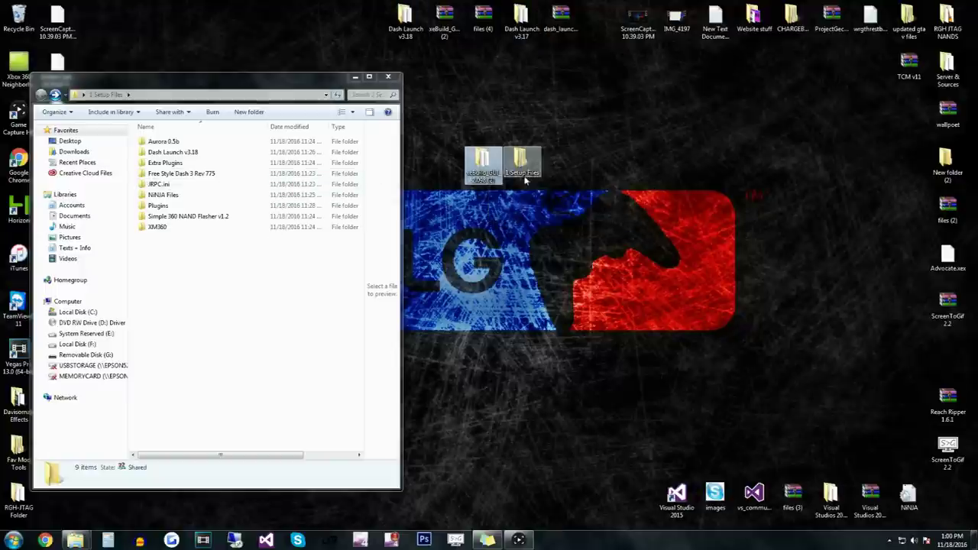
click(477, 197)
click(252, 315)
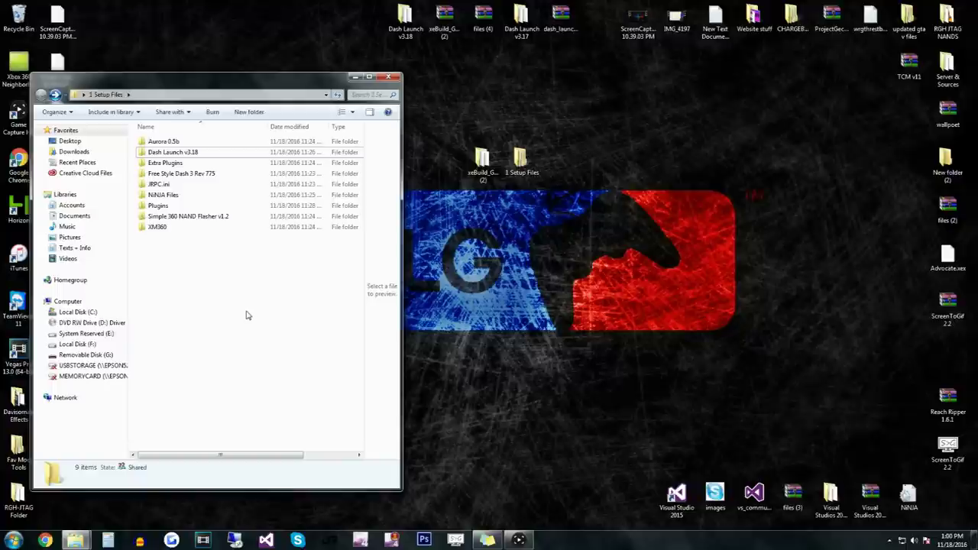
- Select the Dash Launch v3.18 folder and open a new Google Chrome window
click(186, 153)
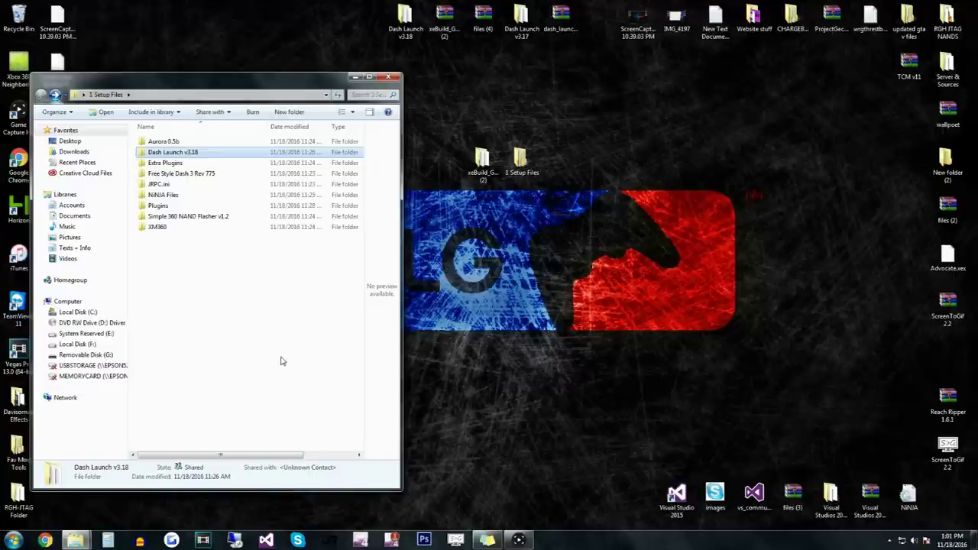
click(47, 541)
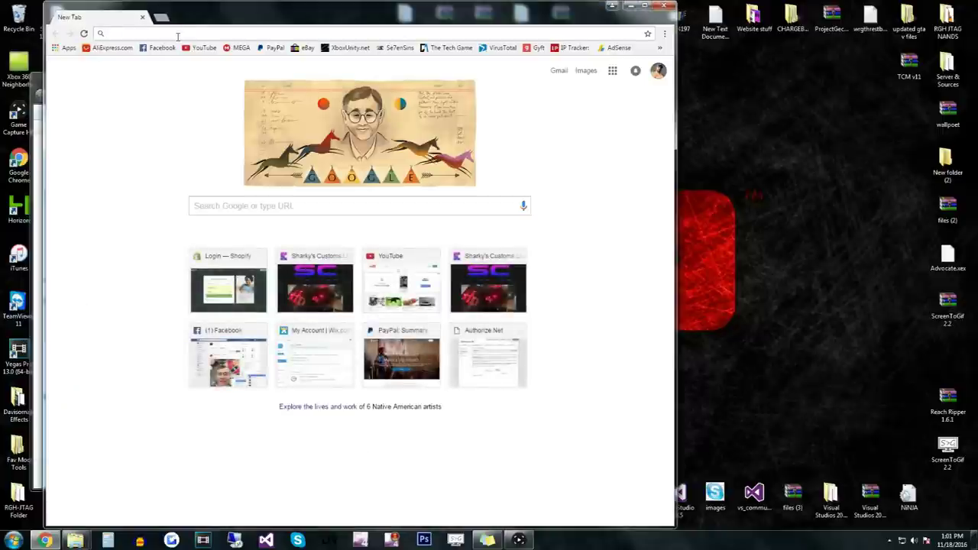
- Load the sharkyscustoms.com store and filter its products to the Send in tag
text(shark)
key(Return)
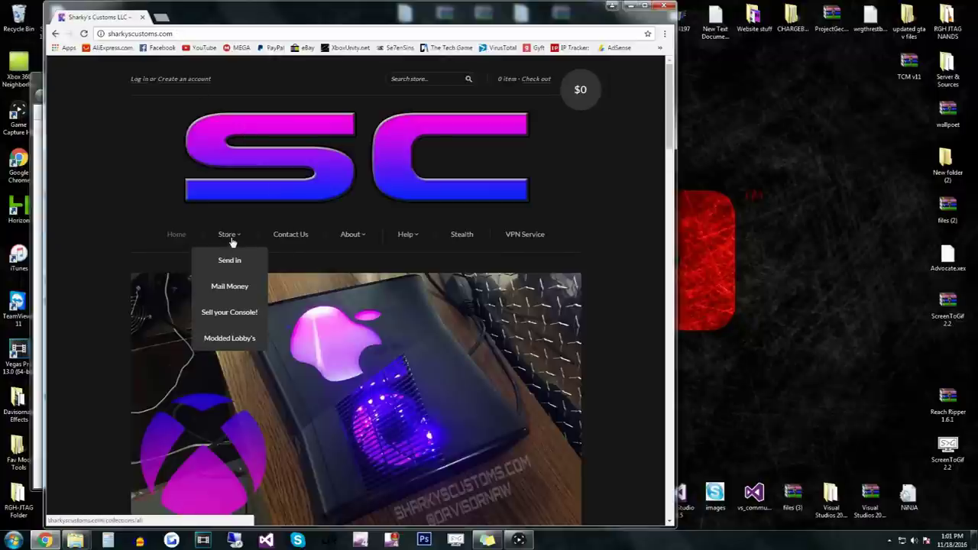
click(231, 239)
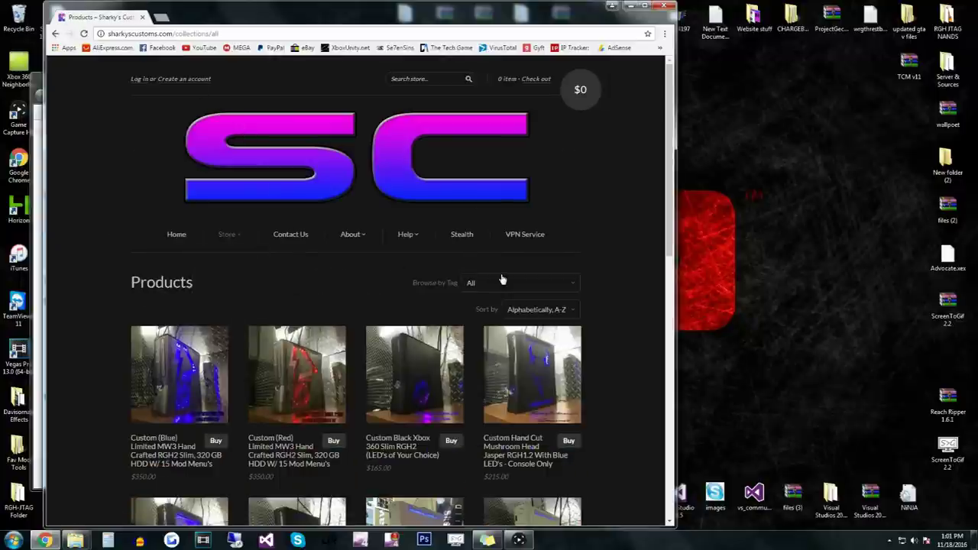
click(501, 281)
click(492, 391)
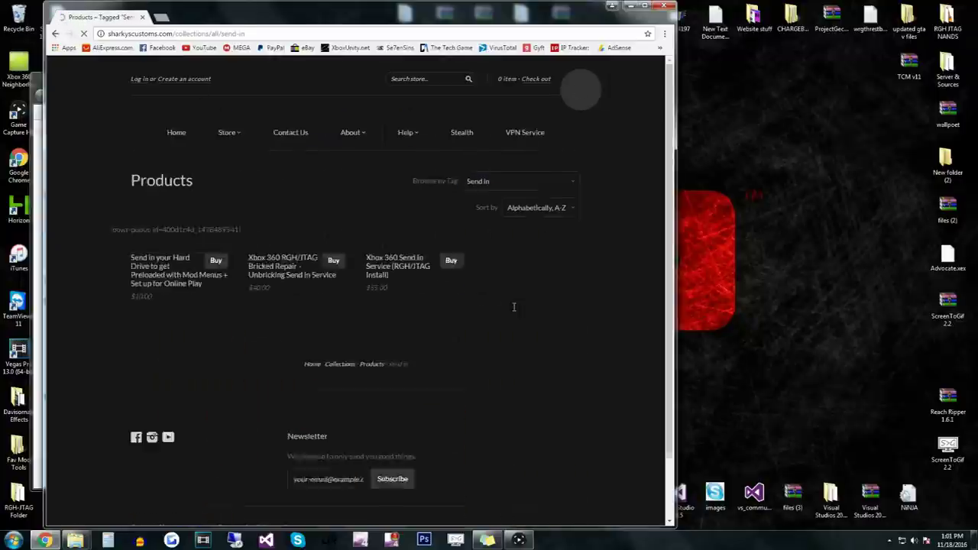
- Open the $40.00 Xbox 360 RGH/JTAG Bricked Repair page and read through its order form
scroll(262, 321, down, 2)
click(265, 309)
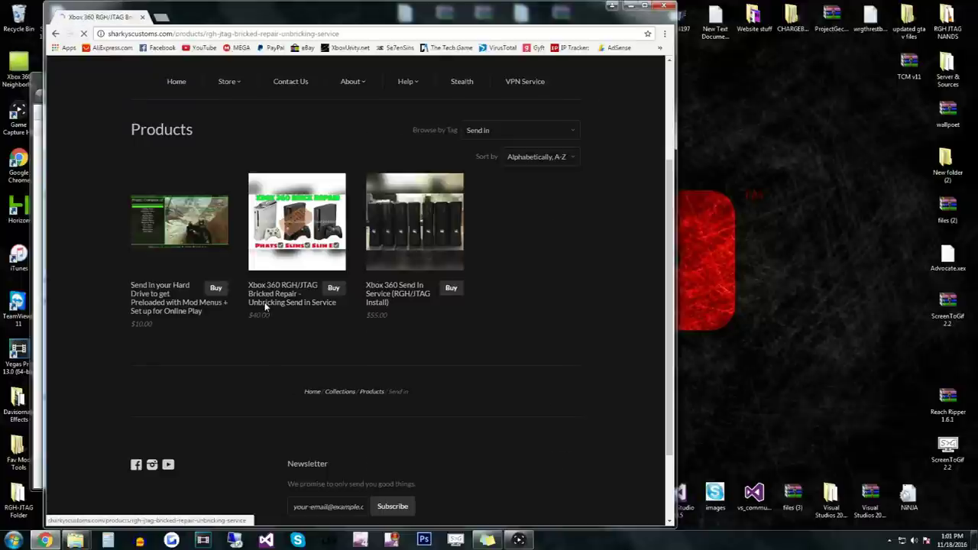
scroll(339, 319, down, 3)
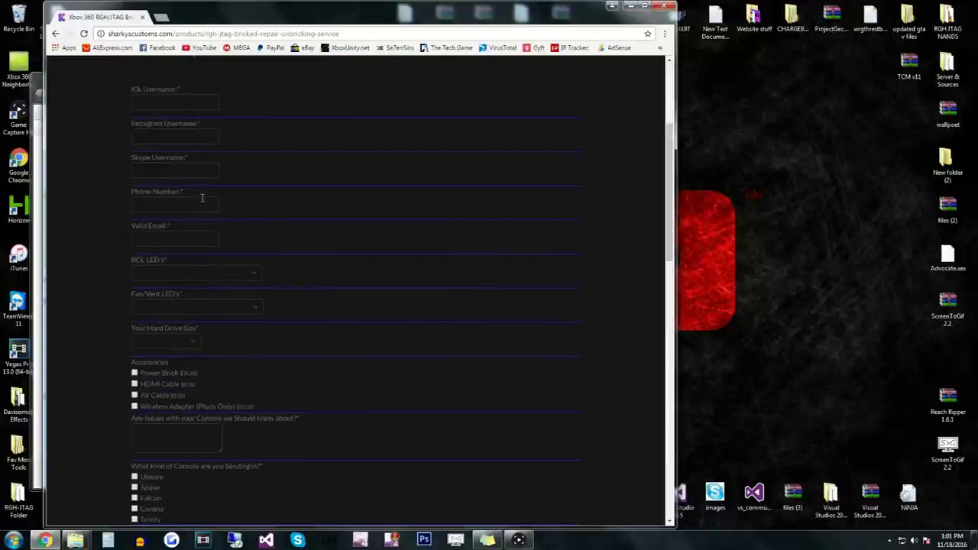
scroll(209, 163, down, 3)
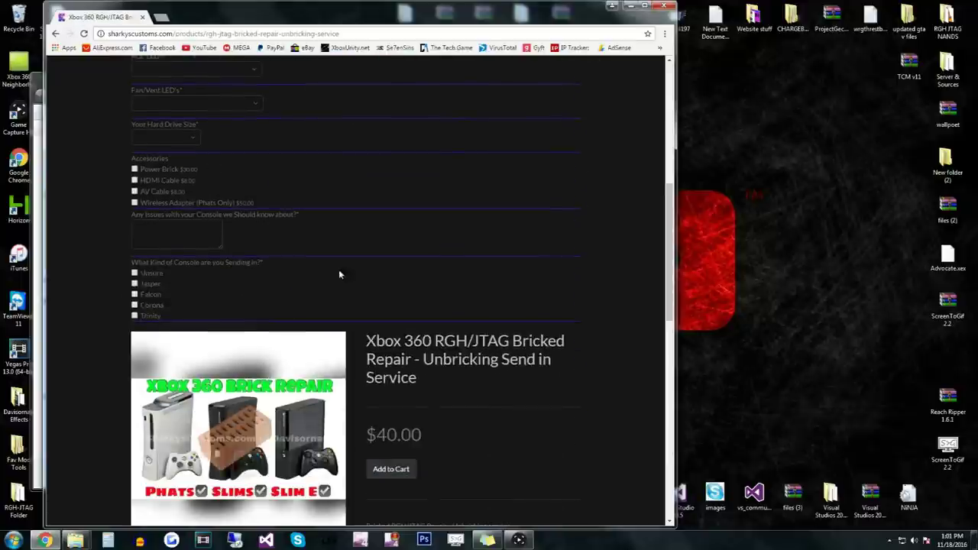
scroll(436, 264, down, 1)
scroll(293, 230, up, 1)
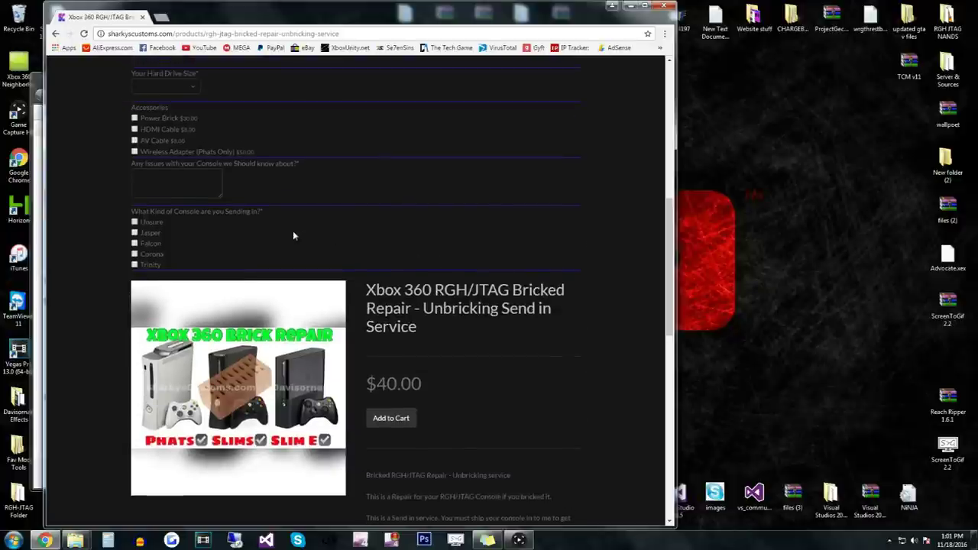
scroll(491, 344, down, 2)
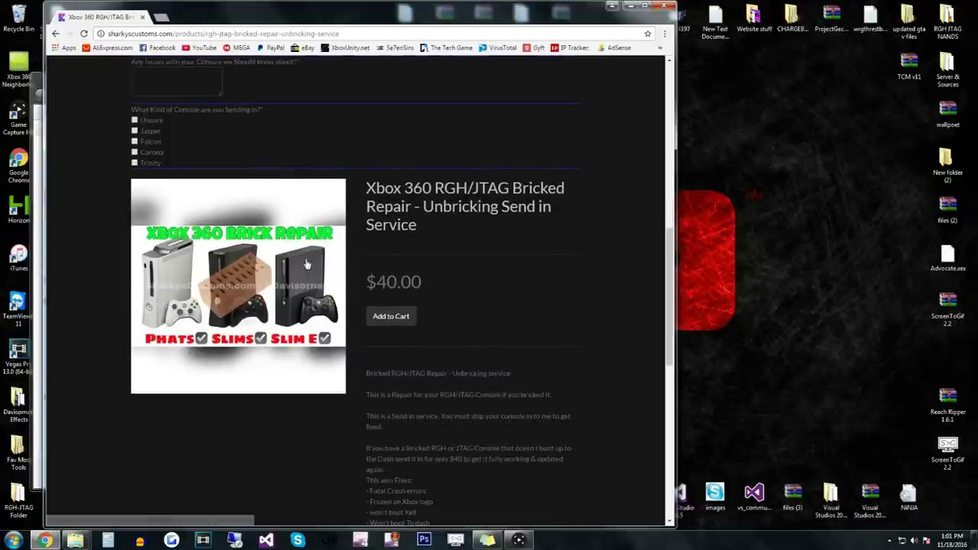
scroll(519, 325, up, 3)
scroll(554, 352, up, 1)
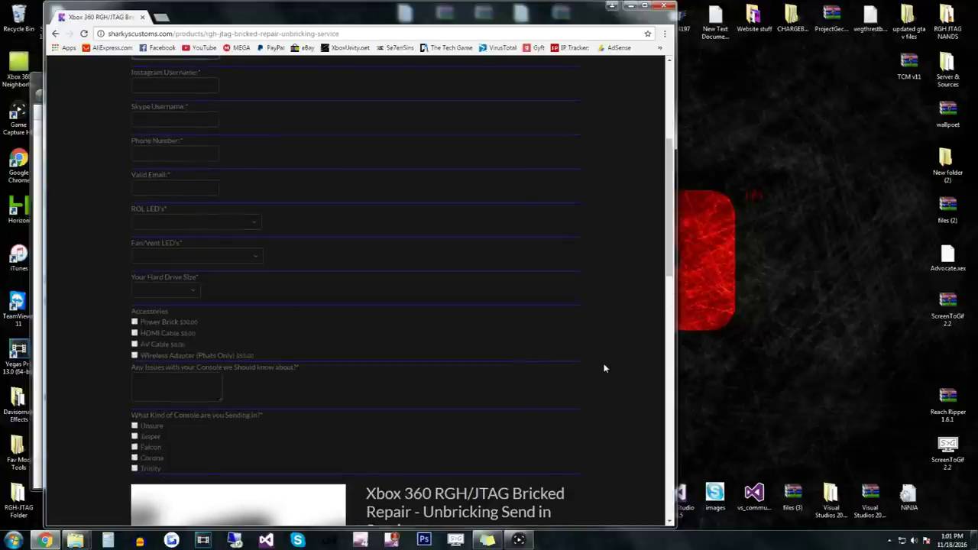
scroll(603, 368, down, 4)
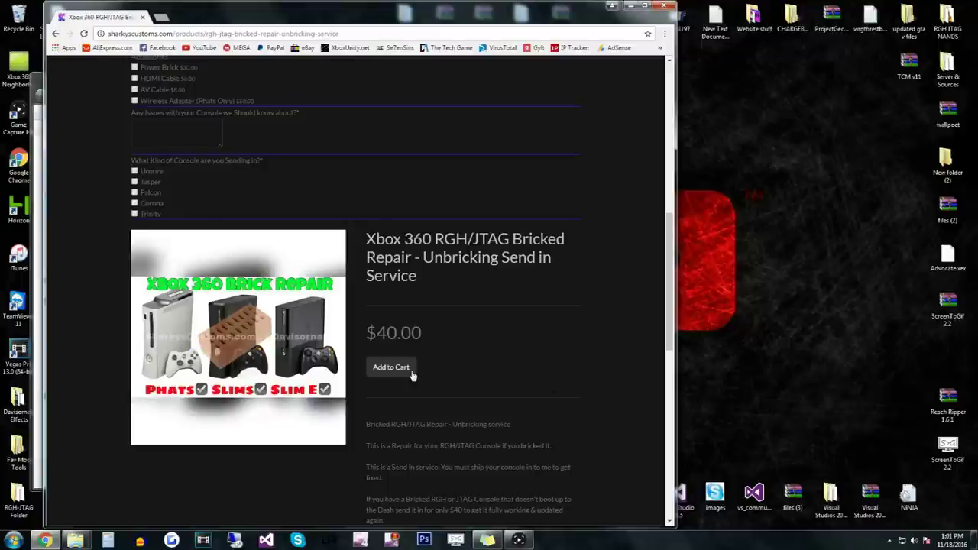
- Close Chrome, view Removable Disk (G:) in Explorer, then close the Explorer window
click(663, 5)
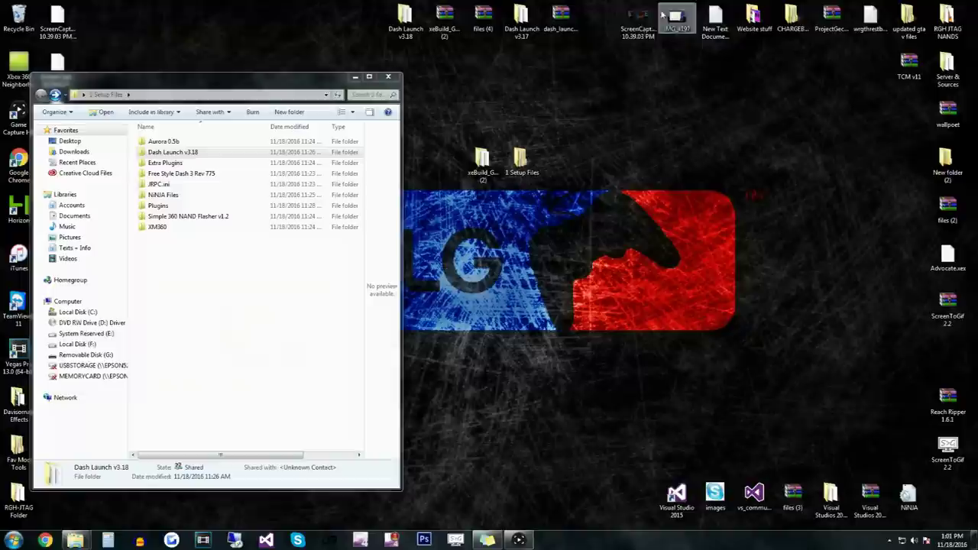
drag(310, 84, 370, 59)
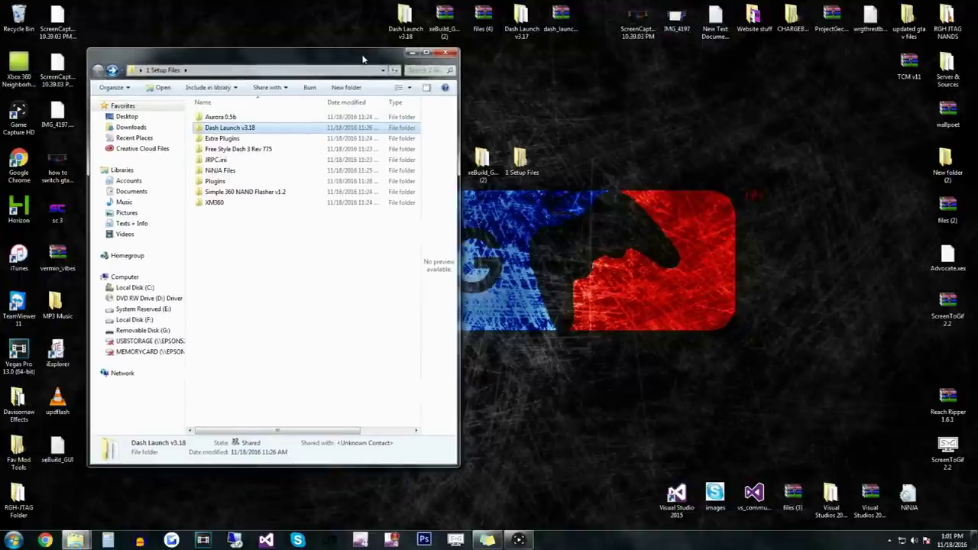
click(328, 249)
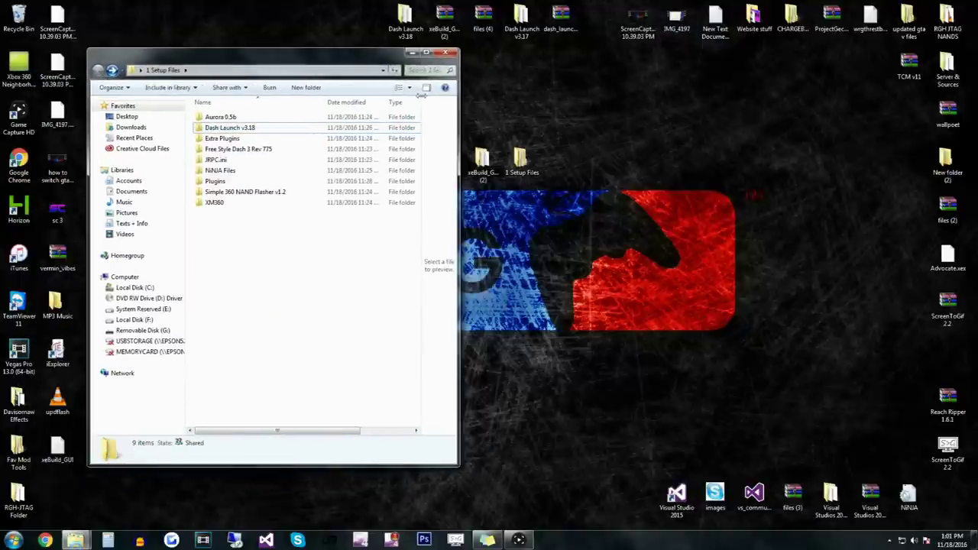
click(121, 330)
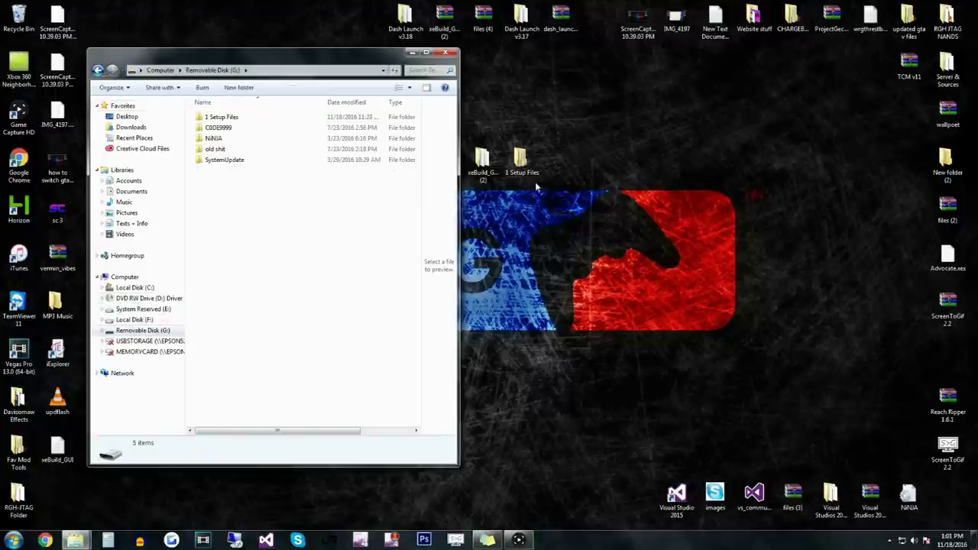
click(445, 52)
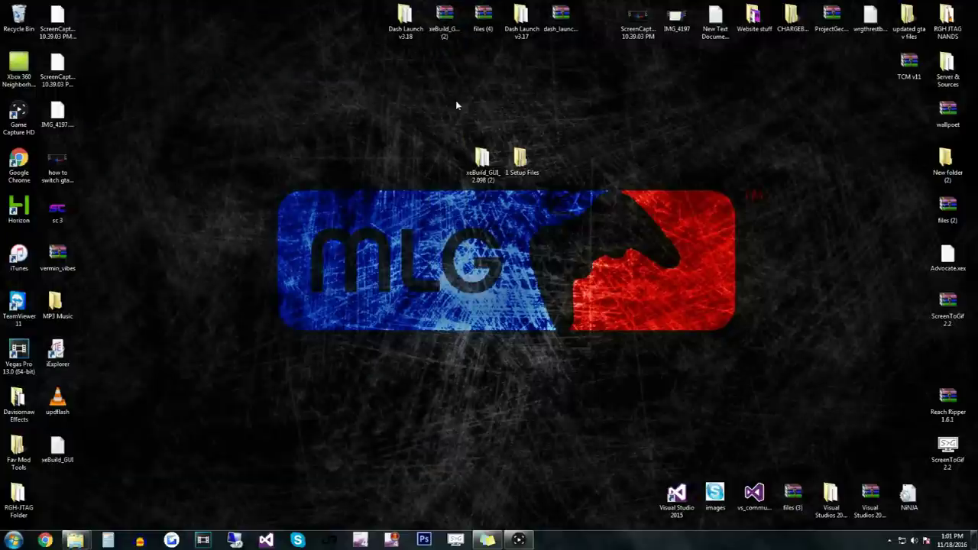
- Move the xeBuild_GUI_2.098 (2) archive to the middle of the desktop and check its options
click(446, 31)
drag(447, 22, 403, 161)
click(419, 266)
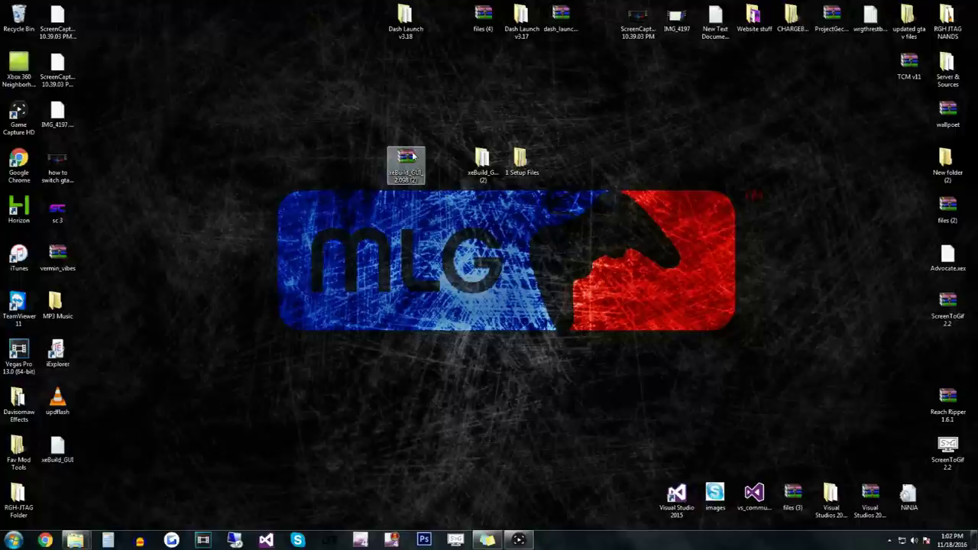
click(520, 160)
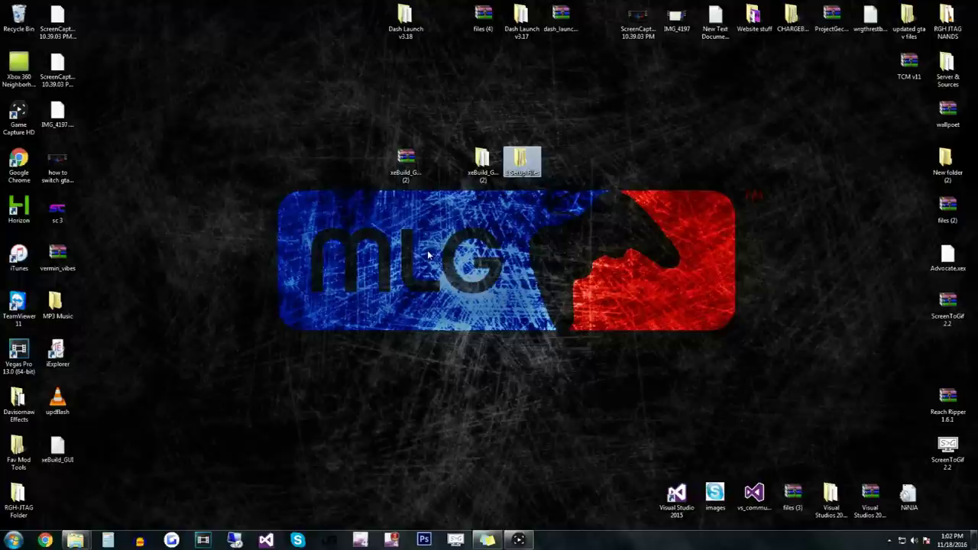
right_click(409, 162)
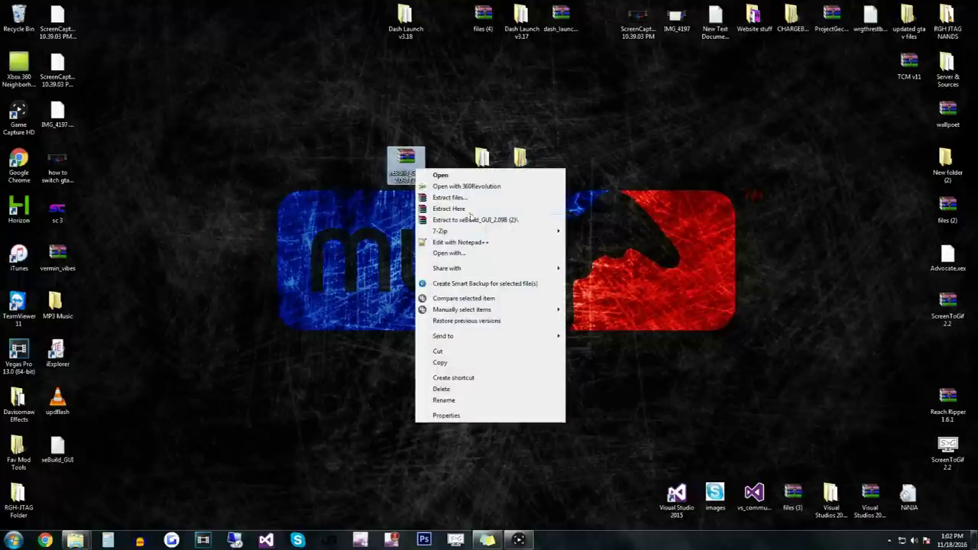
click(404, 198)
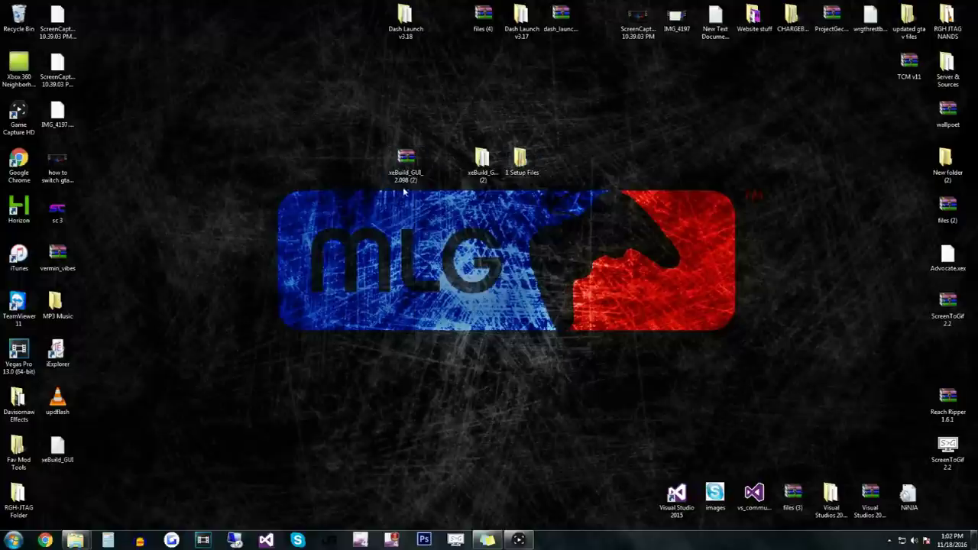
- Move the xeBuild_GUI archive back to the top row of the desktop
drag(406, 162, 441, 32)
click(482, 164)
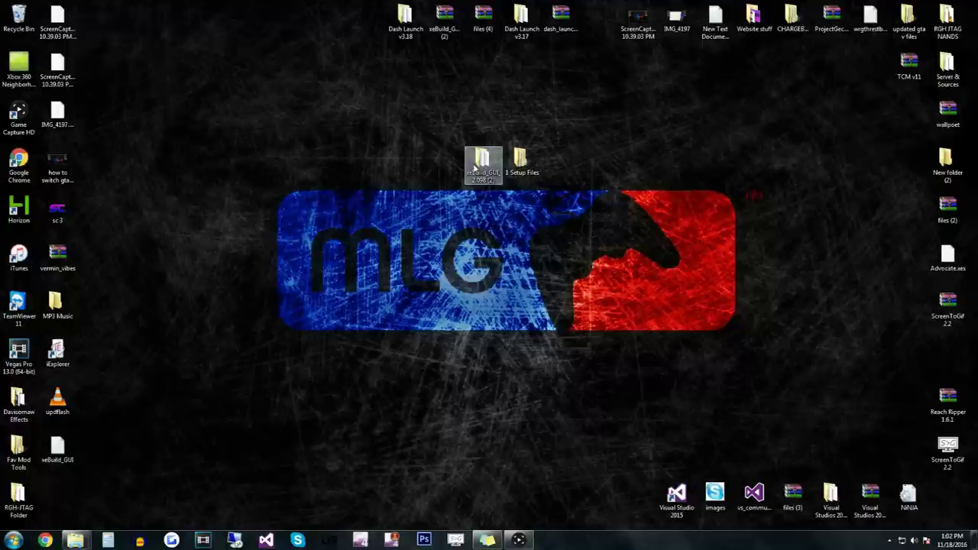
click(432, 17)
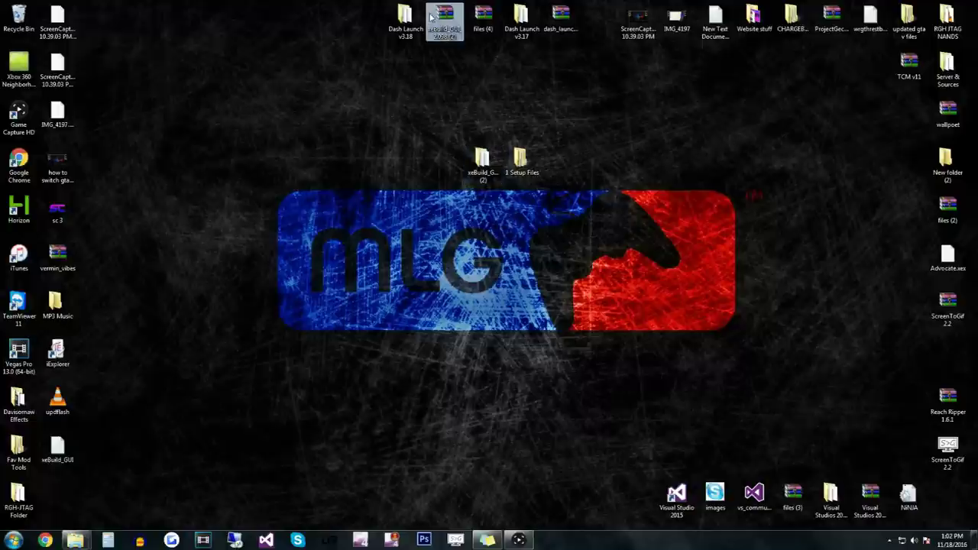
drag(456, 145, 566, 187)
click(542, 189)
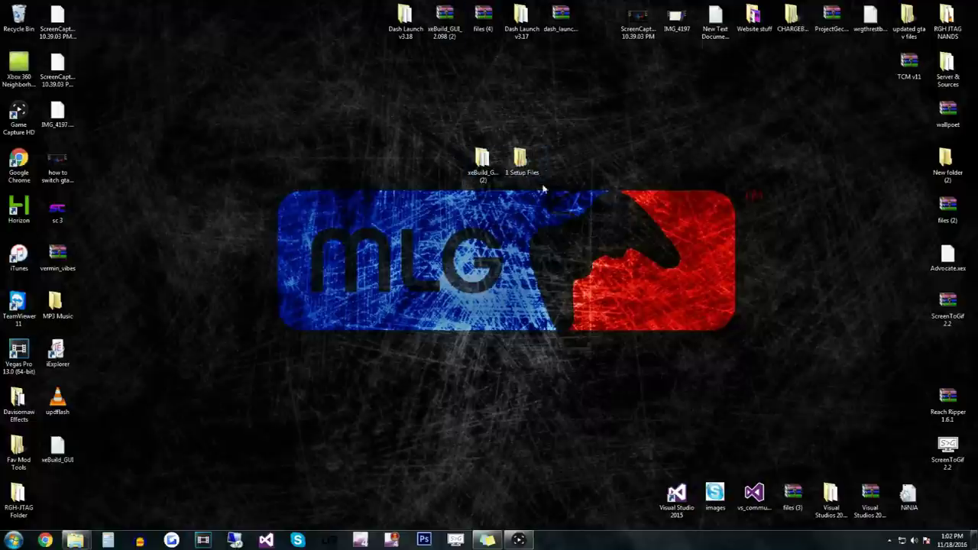
click(520, 160)
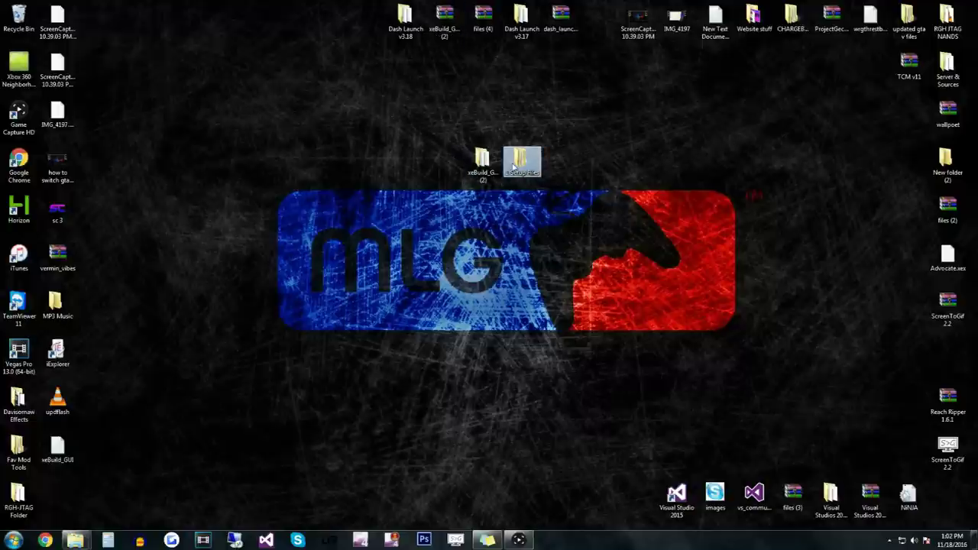
click(505, 199)
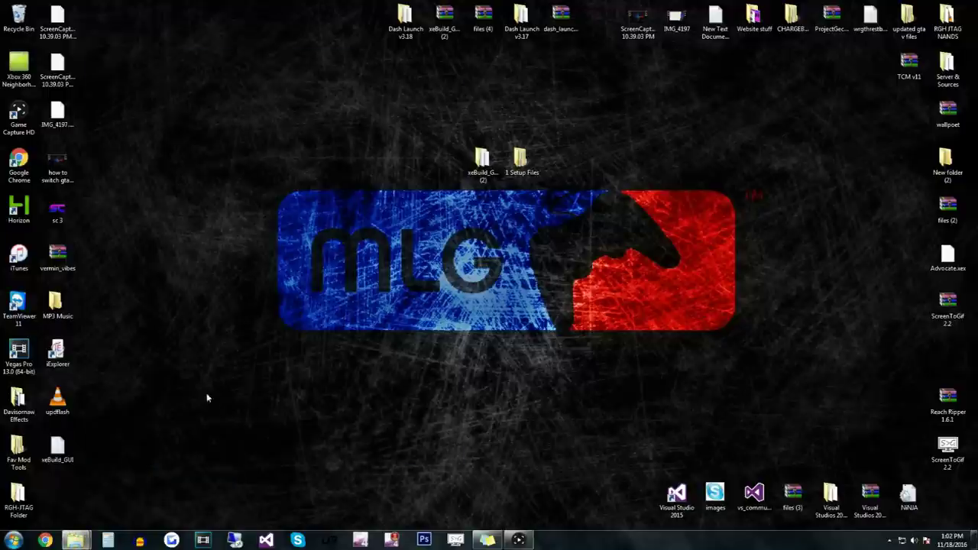
- Open a new Explorer window from the taskbar and show Removable Disk (G:)
right_click(77, 540)
click(81, 516)
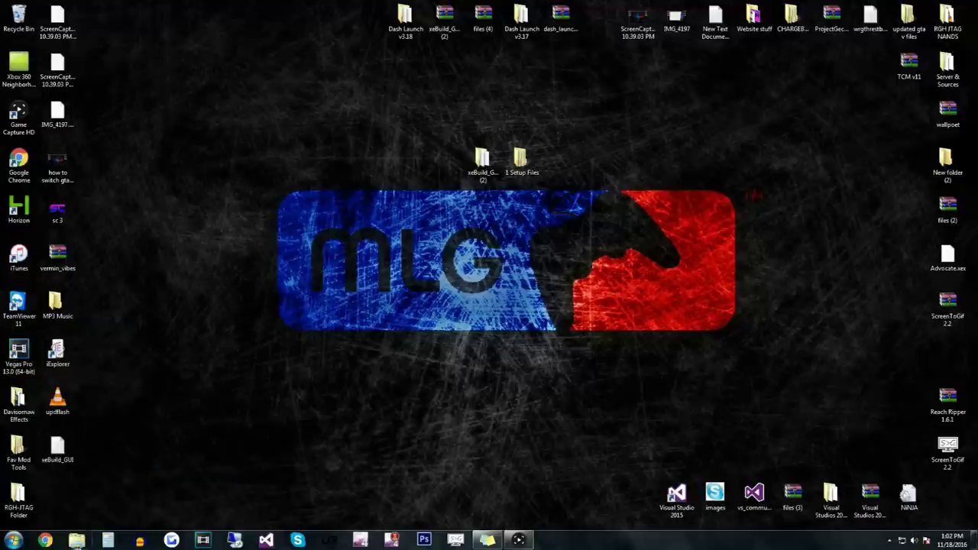
click(68, 341)
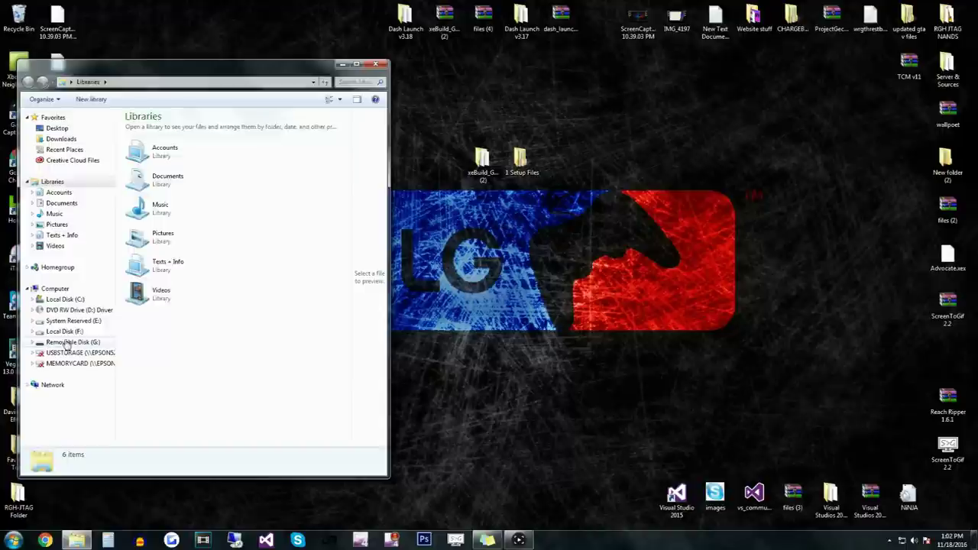
- Open the drive's 1 Setup Files folder twice, returning to the Removable Disk (G:) top level each time
drag(174, 67, 226, 51)
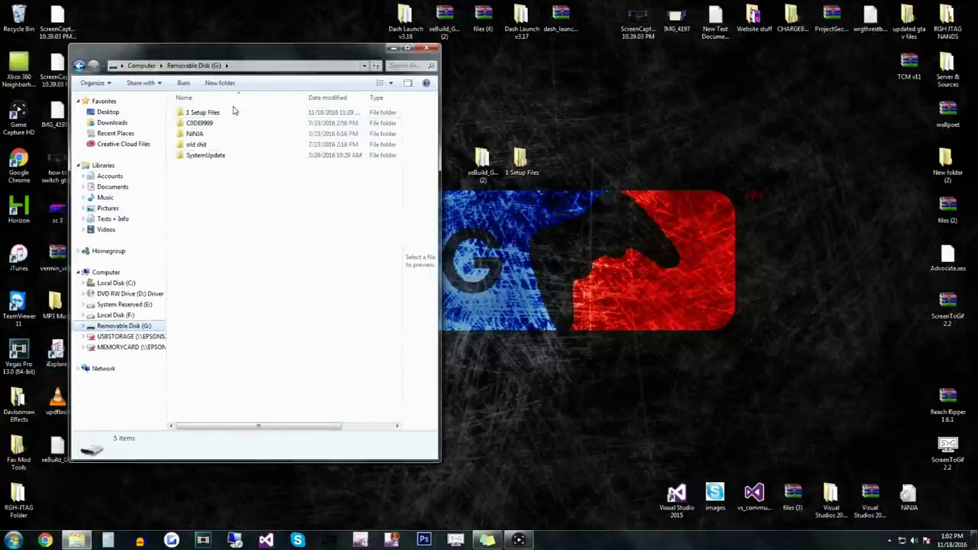
double_click(227, 113)
key(BackSpace)
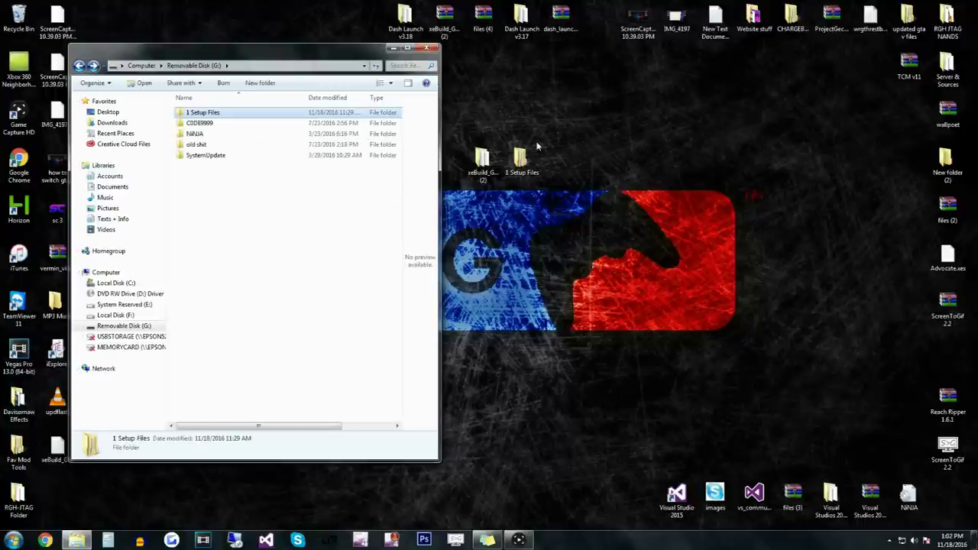
mouse_move(519, 159)
mouse_down()
mouse_move(292, 187)
mouse_move(544, 162)
mouse_move(519, 161)
mouse_up()
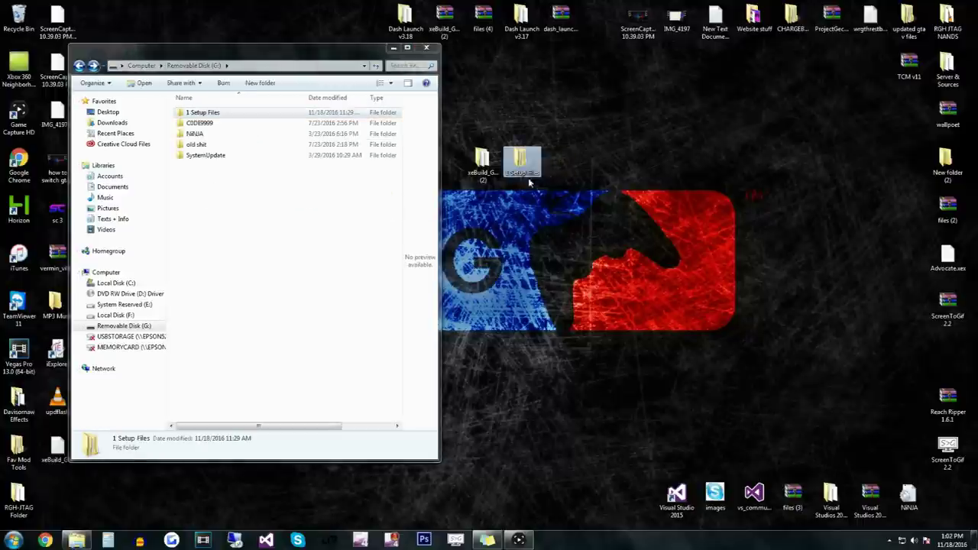
click(334, 191)
double_click(244, 114)
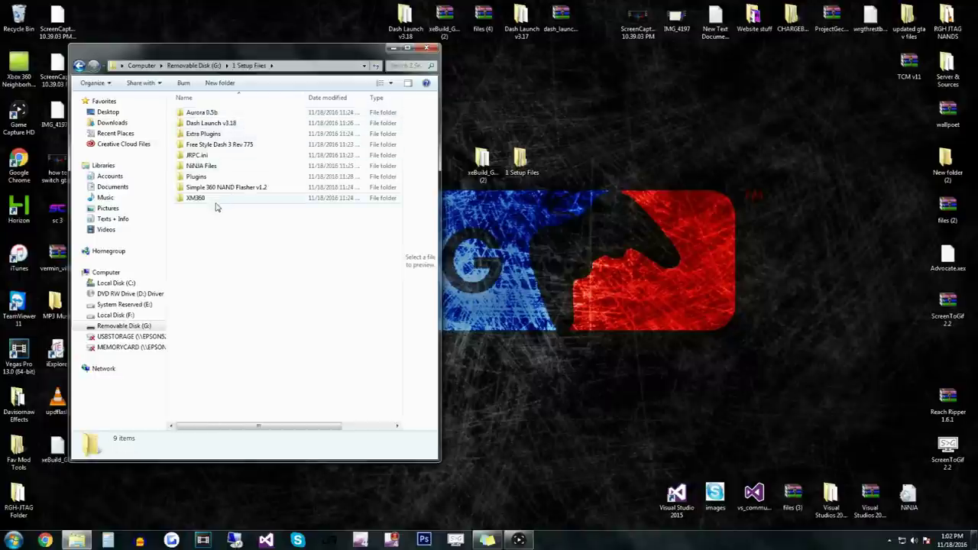
key(BackSpace)
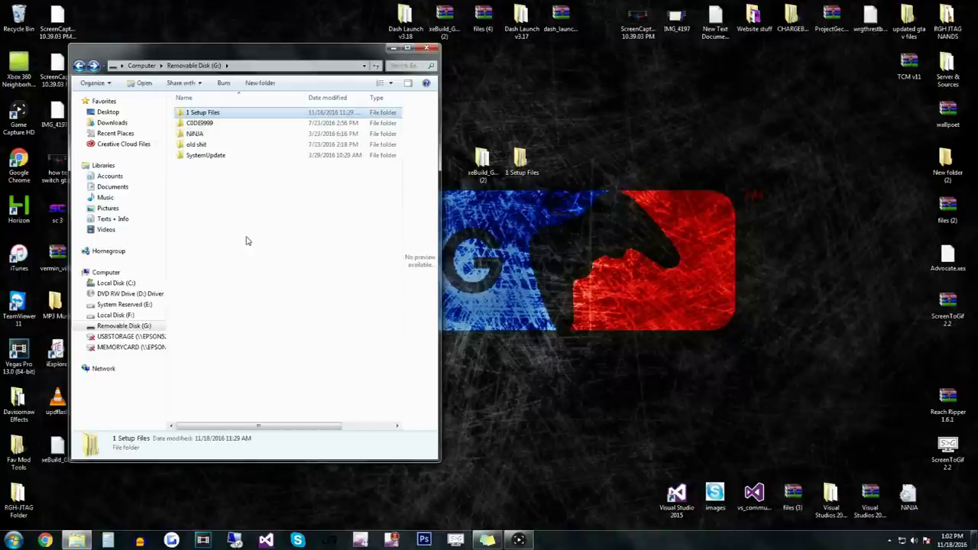
- Check the properties of the drive's 1 Setup Files folder
right_click(242, 115)
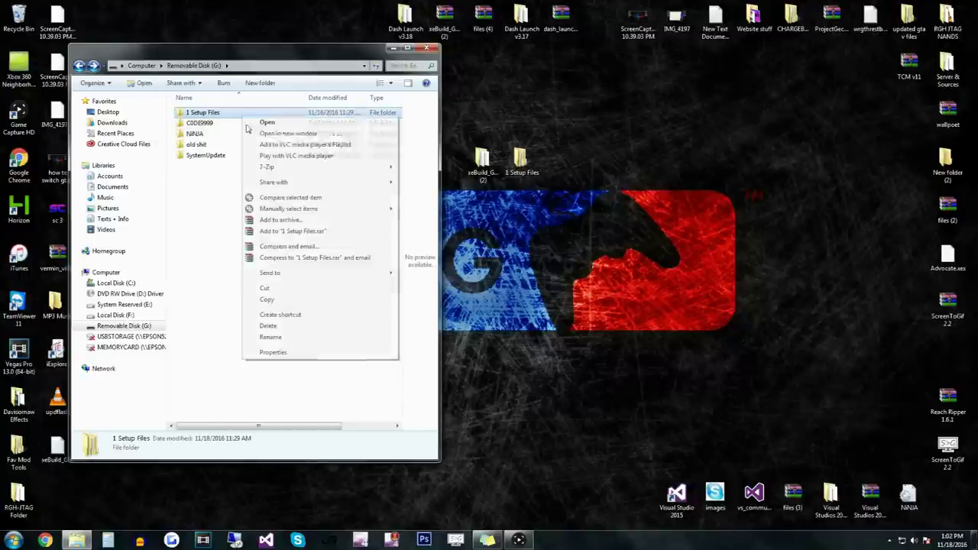
click(267, 353)
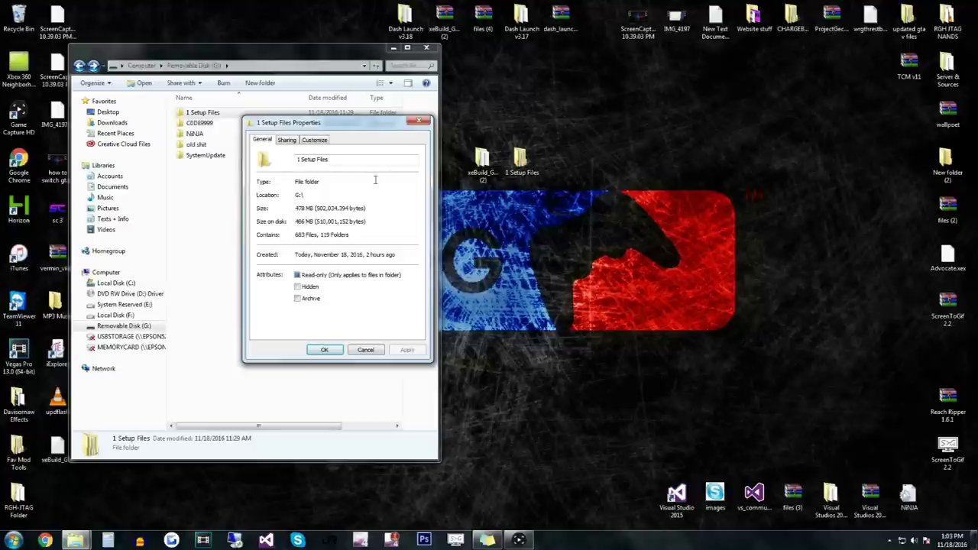
click(418, 120)
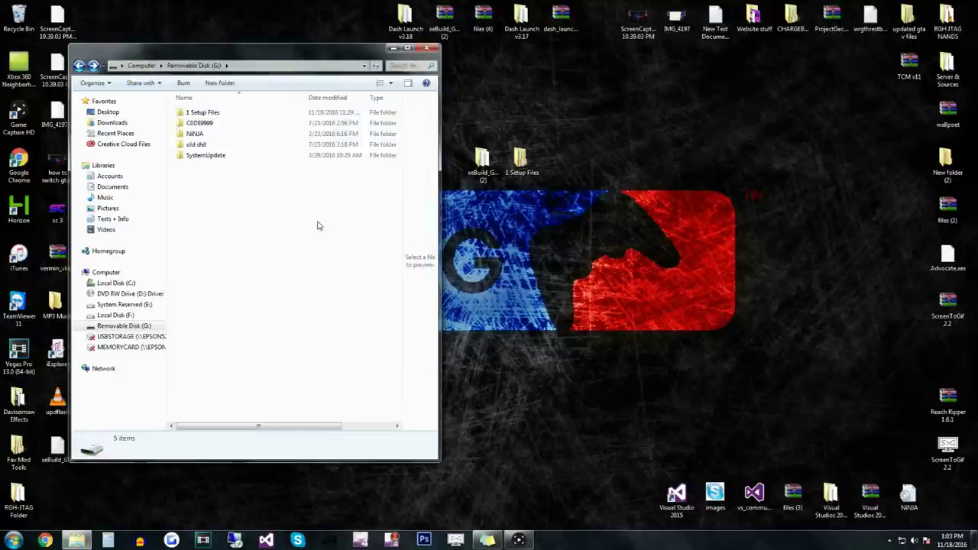
- Select only 1 Setup Files, close the Removable Disk (G:) window, and restore Elgato
drag(272, 196, 233, 123)
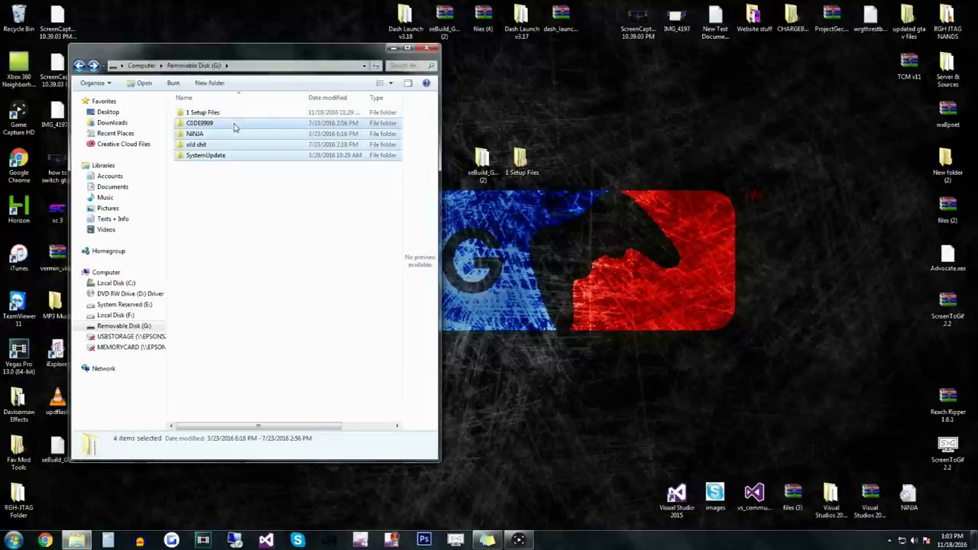
click(233, 206)
key(Home)
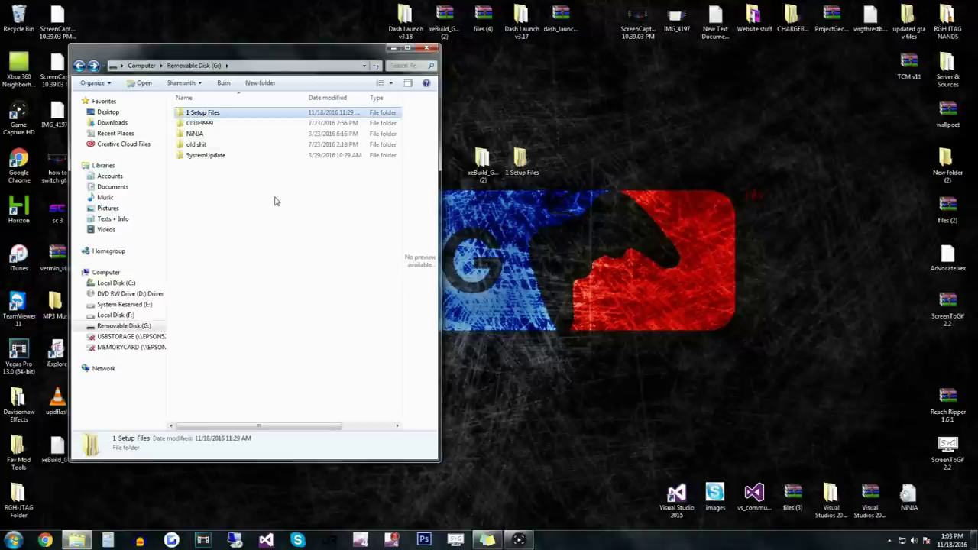
click(427, 50)
click(520, 540)
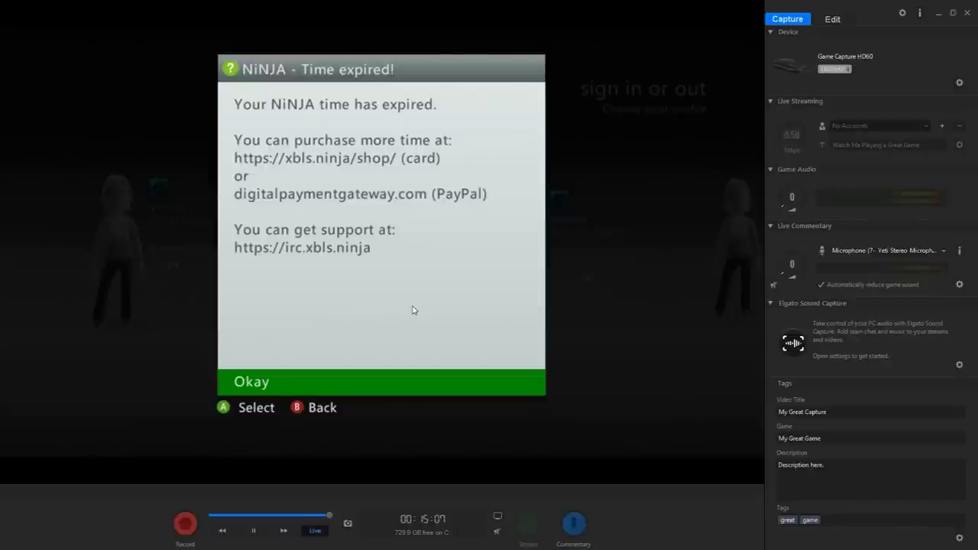
- In full screen, dismiss the NiNJA time-expired notice and open the console's My Games list
double_click(412, 309)
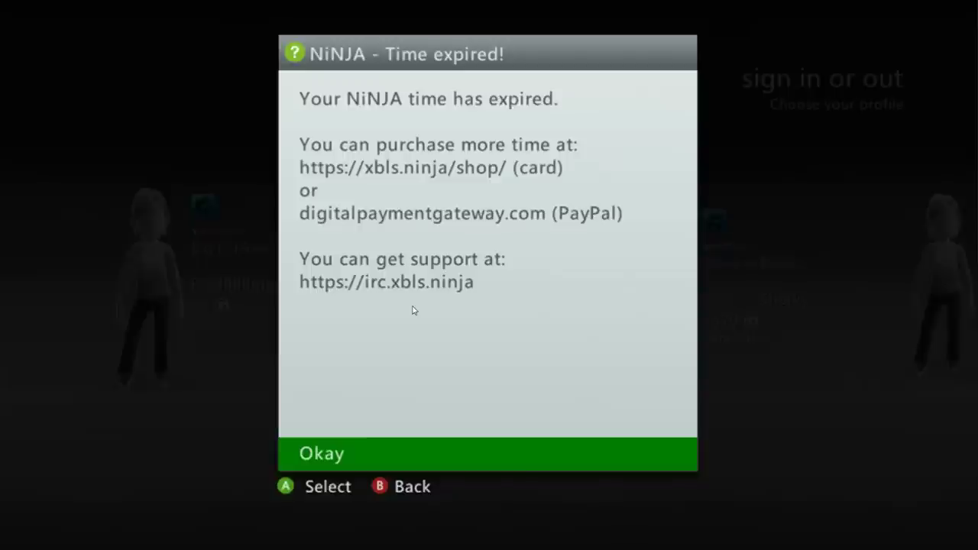
key(Return)
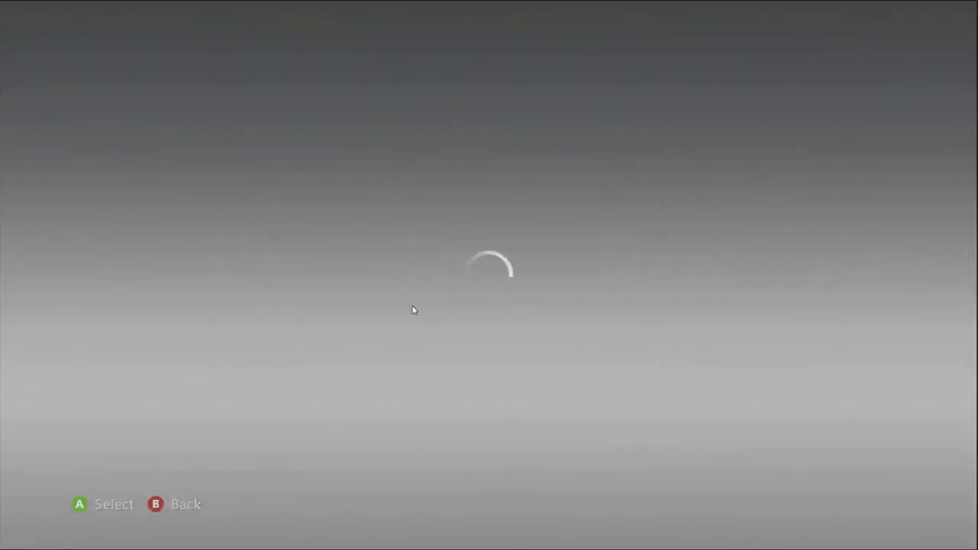
key(Right)
key(Right)
key(Return)
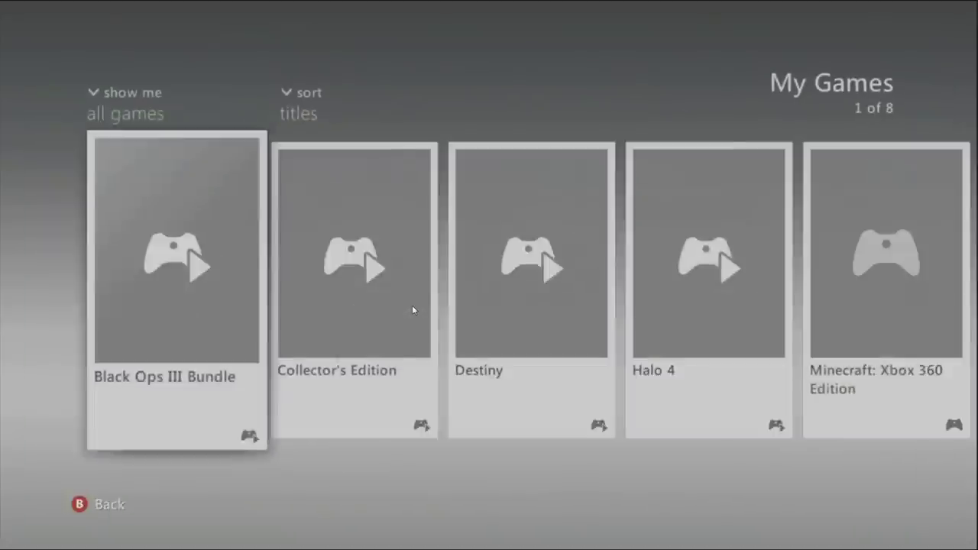
- Launch XeXMenu 1.2 from My Games and skip the profile Sign In prompt
key(Right)
key(Right)
key(Right)
key(Right)
key(Right)
key(Right)
key(Return)
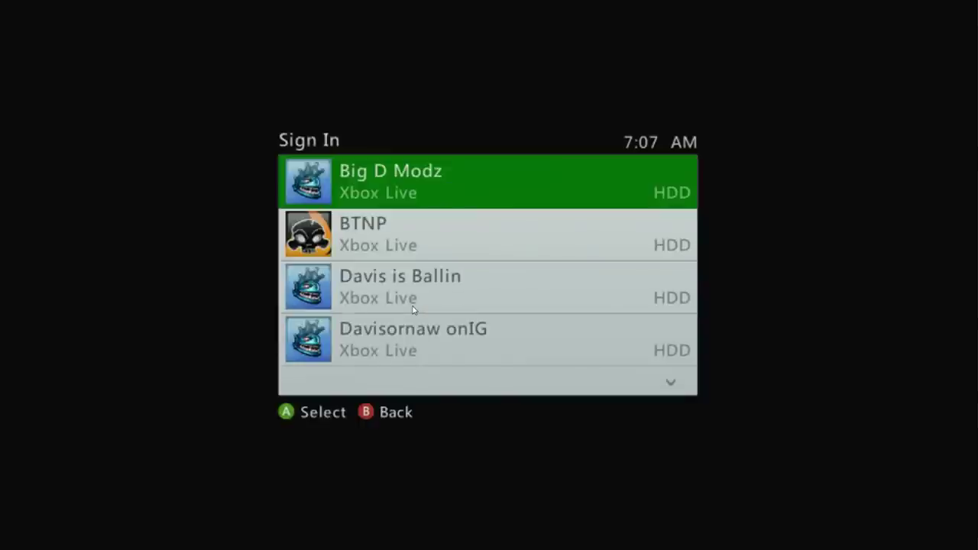
key(Return)
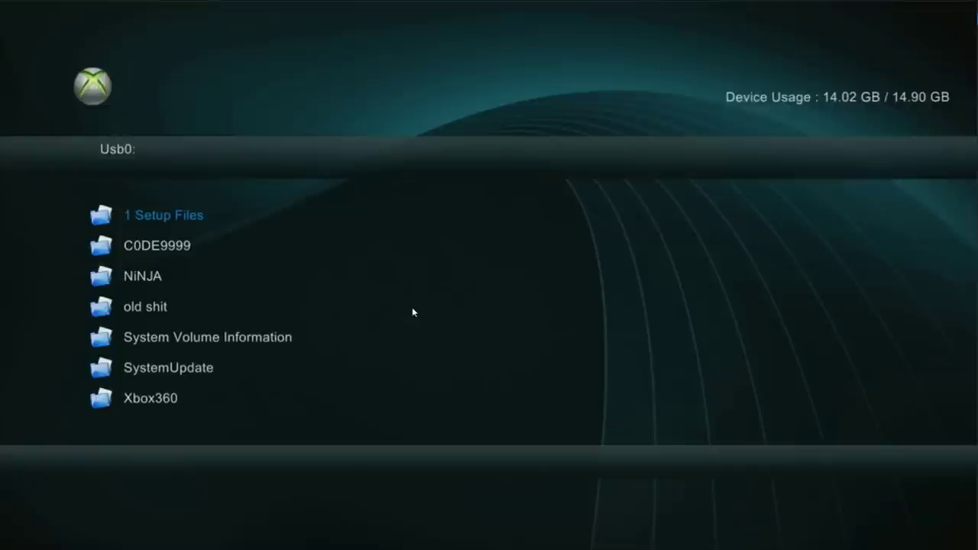
- Toggle the Elgato preview, check the device list, and bring up file operations for 1 Setup Files
double_click(412, 310)
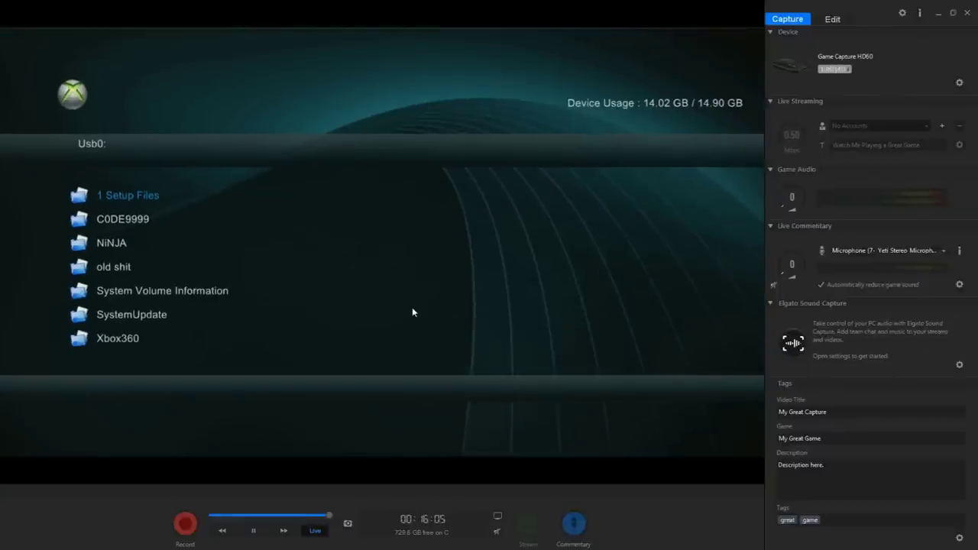
double_click(412, 311)
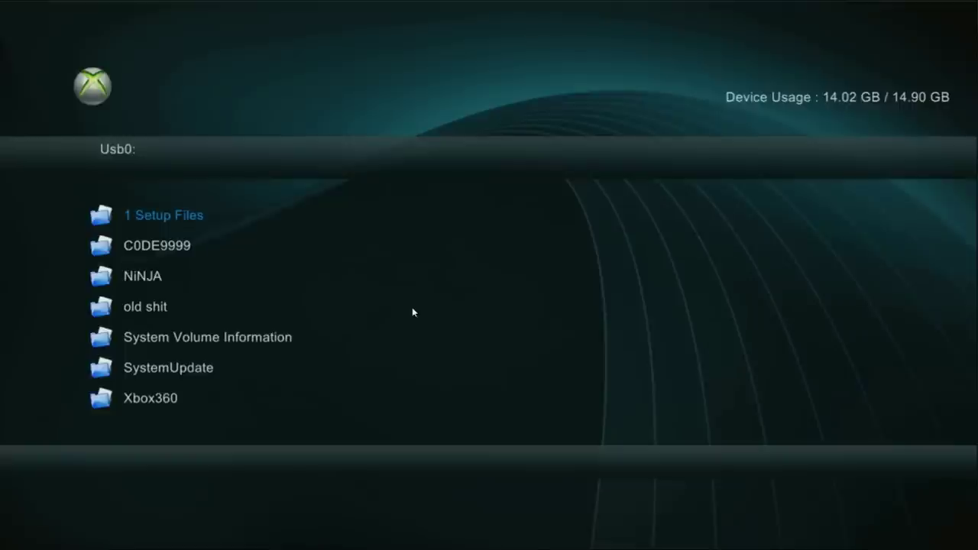
key(Tab)
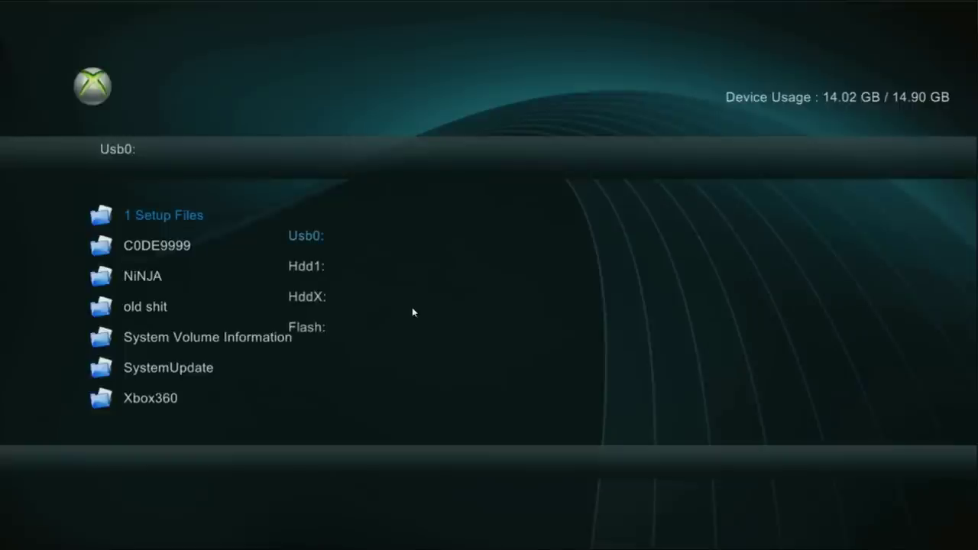
key(Return)
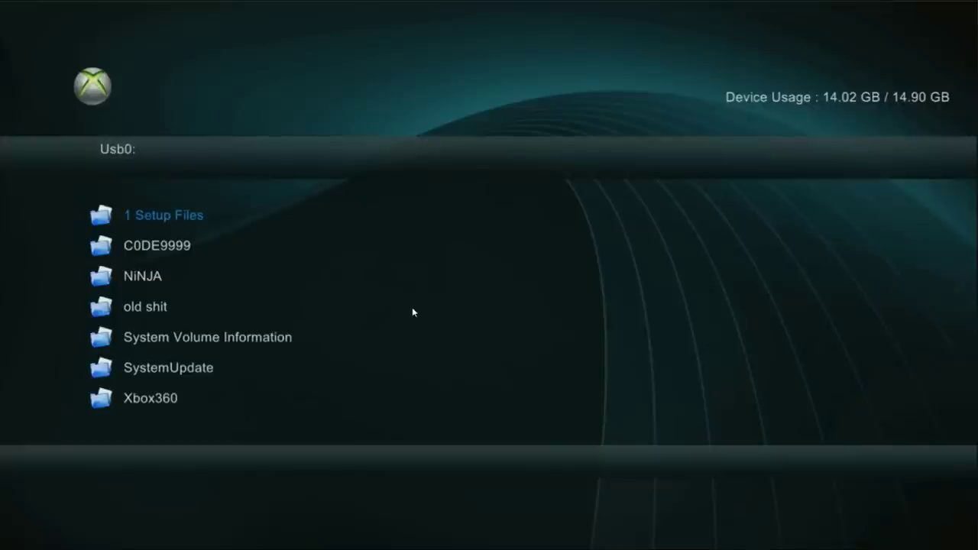
key(Menu)
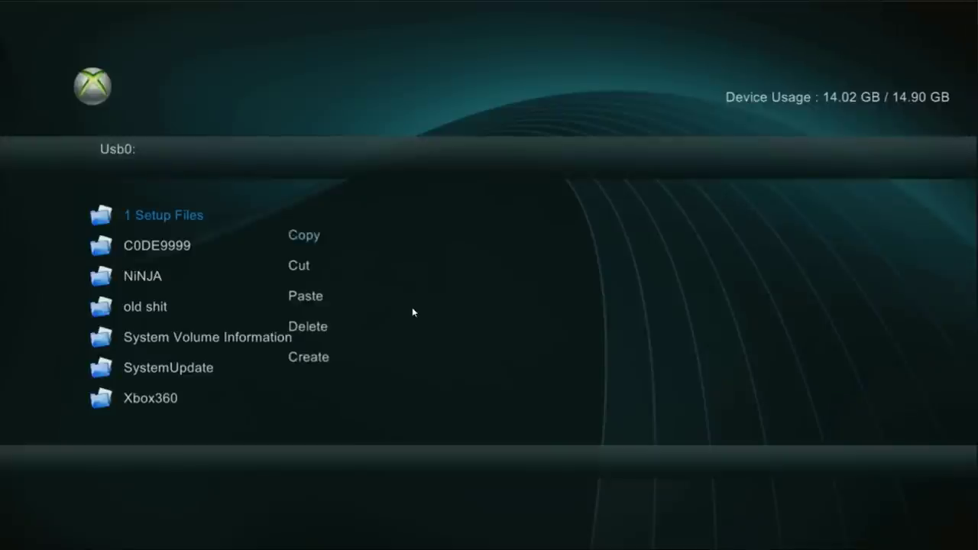
- Copy the Usb0 1 Setup Files folder, switch to Hdd1, and view the controller help
key(Return)
key(Tab)
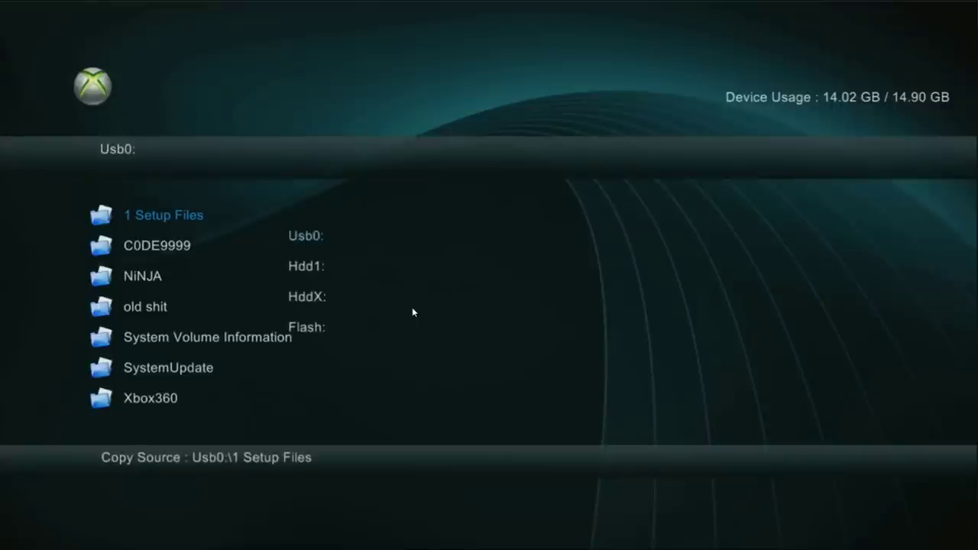
key(Down)
key(Return)
key(Tab)
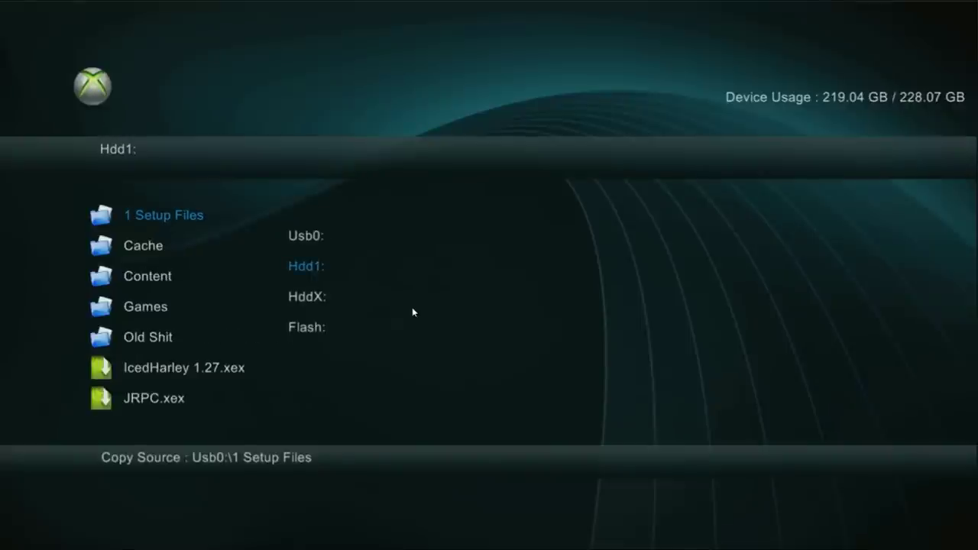
key(F1)
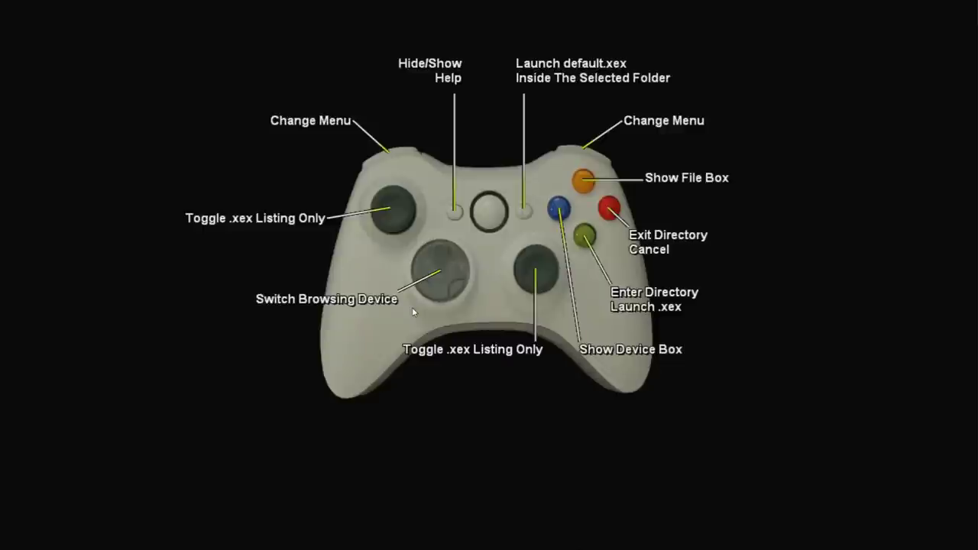
key(Escape)
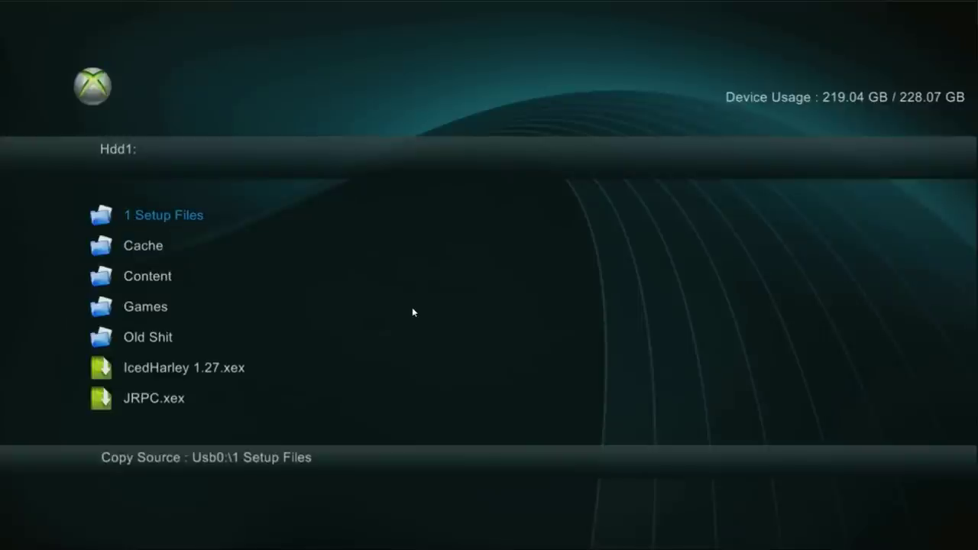
- Paste the copied 1 Setup Files folder onto the Hdd1 drive
key(Tab)
key(Up)
key(Return)
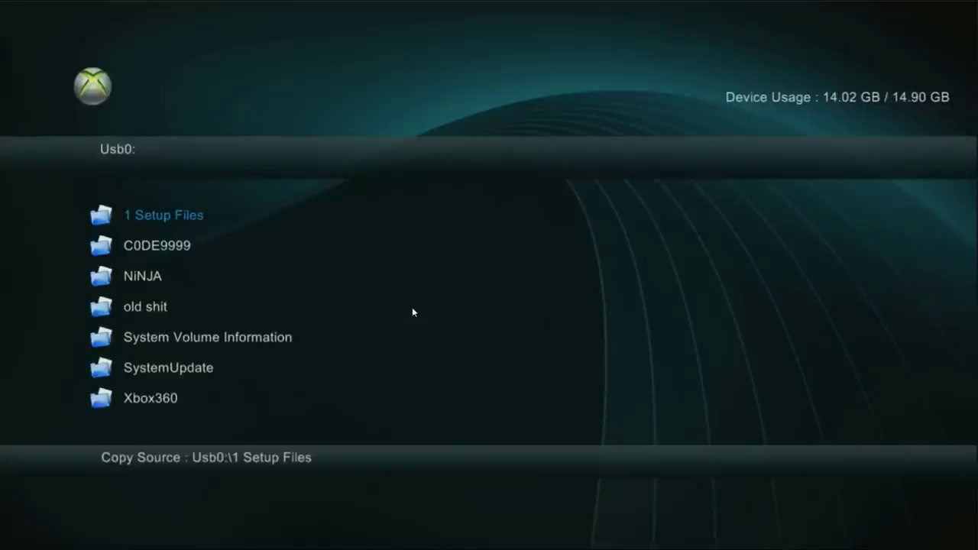
key(y)
key(Return)
key(Tab)
key(Down)
key(Return)
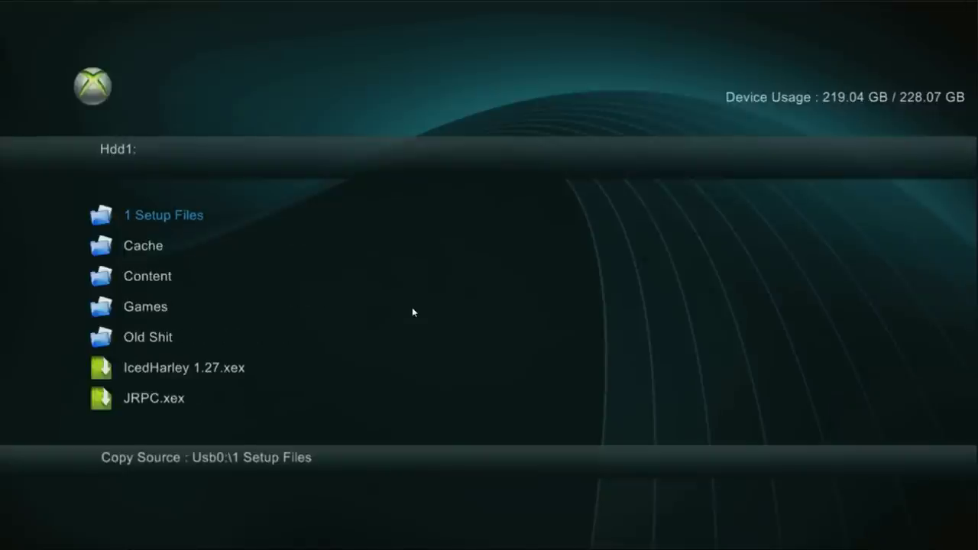
key(y)
key(Down)
key(Down)
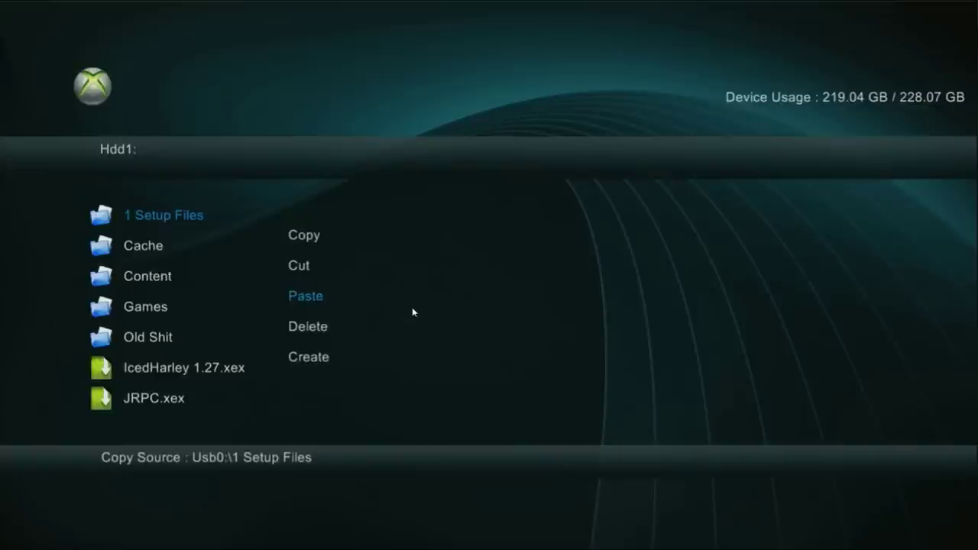
key(Return)
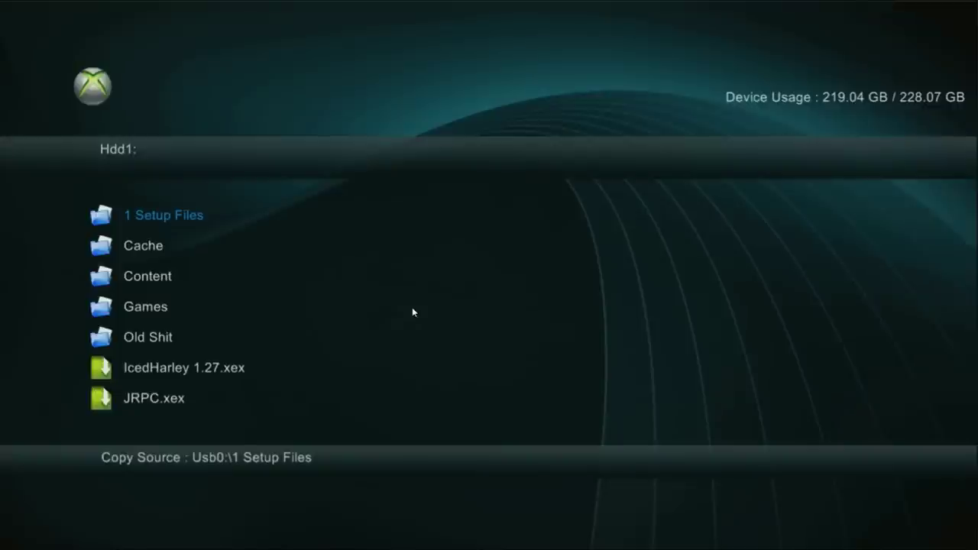
- Browse Hdd1:\1 Setup Files and its Plugins folder to verify the pasted contents
key(Return)
key(Up)
key(Up)
key(Up)
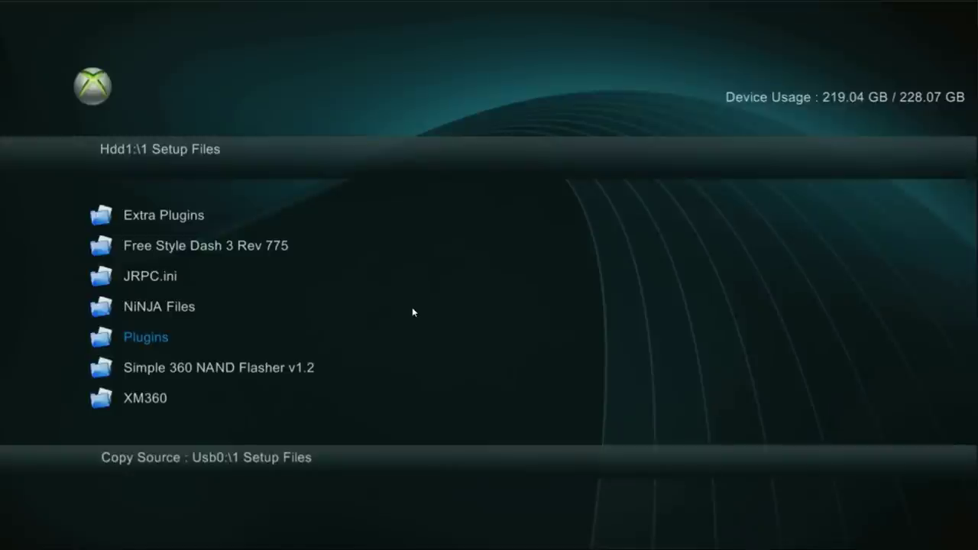
key(Return)
key(Up)
key(Page_Up)
key(Page_Up)
key(BackSpace)
key(BackSpace)
key(Page_Down)
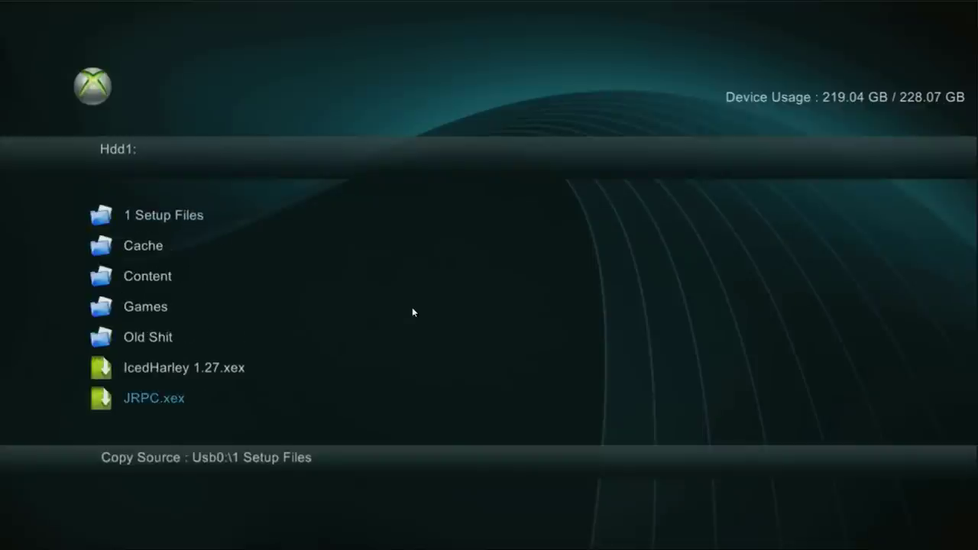
key(Down)
key(Down)
key(Down)
key(Down)
key(Down)
key(Down)
key(Down)
key(Down)
key(Down)
key(Down)
key(Down)
key(Down)
key(Down)
key(Down)
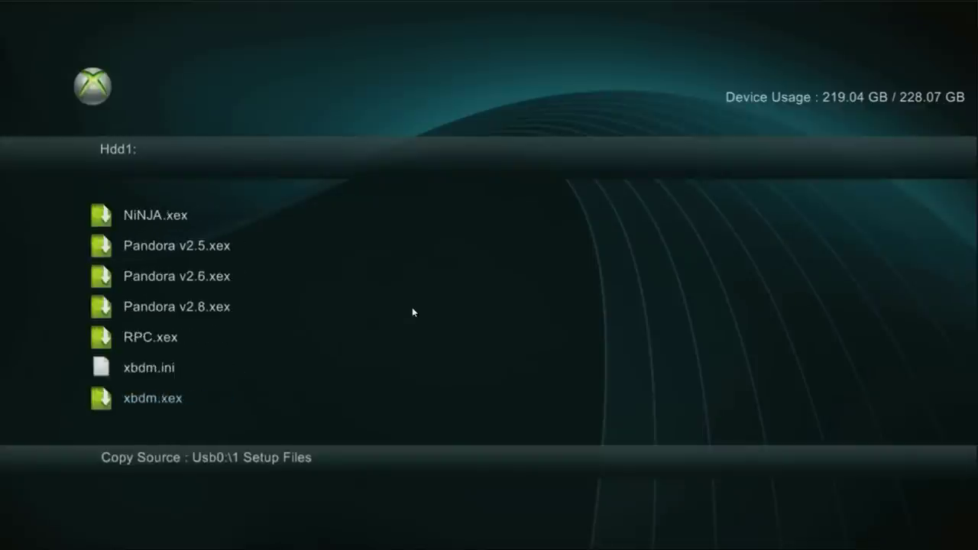
key(Down)
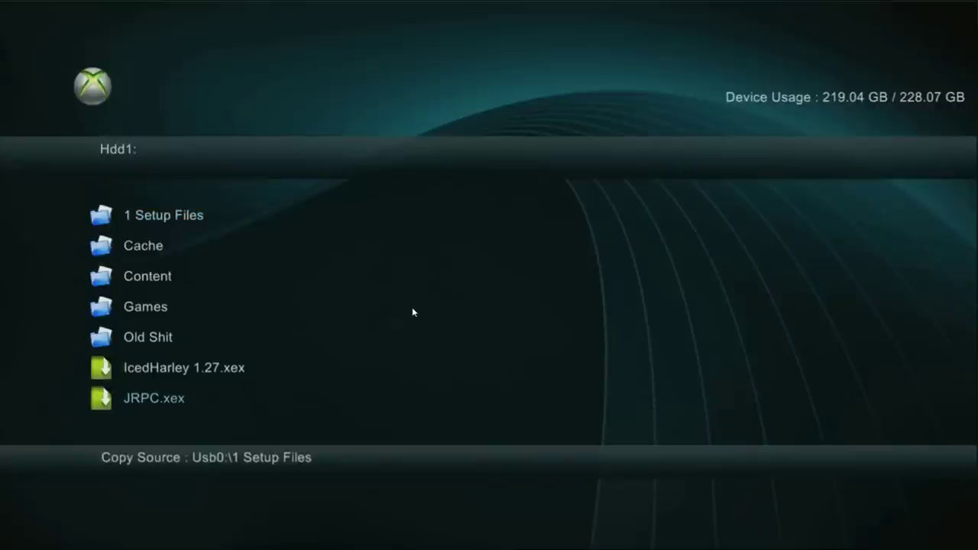
key(Page_Down)
key(Down)
key(Down)
key(Down)
key(Down)
key(Down)
key(Down)
key(Down)
key(Down)
key(Down)
key(Down)
key(Down)
key(Down)
key(Down)
key(Down)
key(Page_Up)
key(Page_Up)
key(Down)
key(Down)
key(Down)
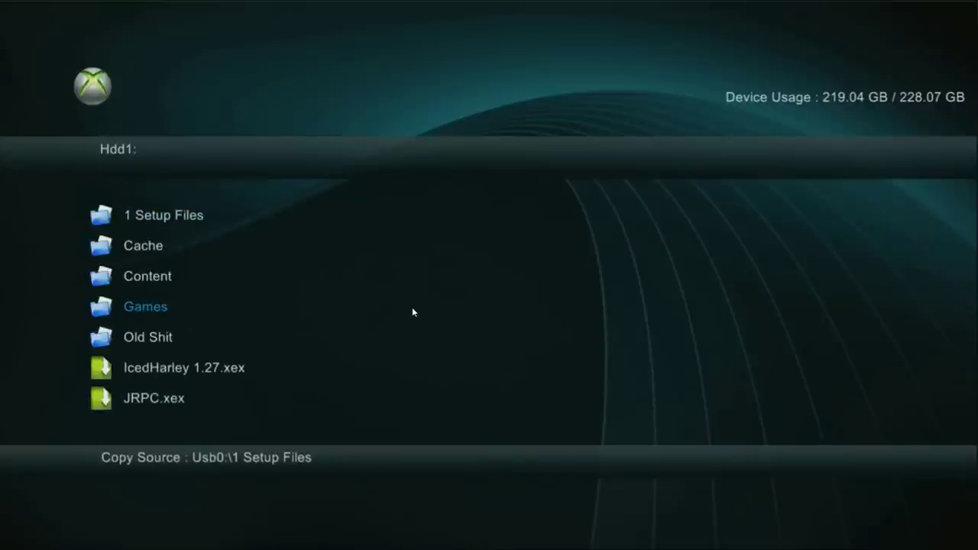
key(Up)
key(Up)
key(Up)
key(Tab)
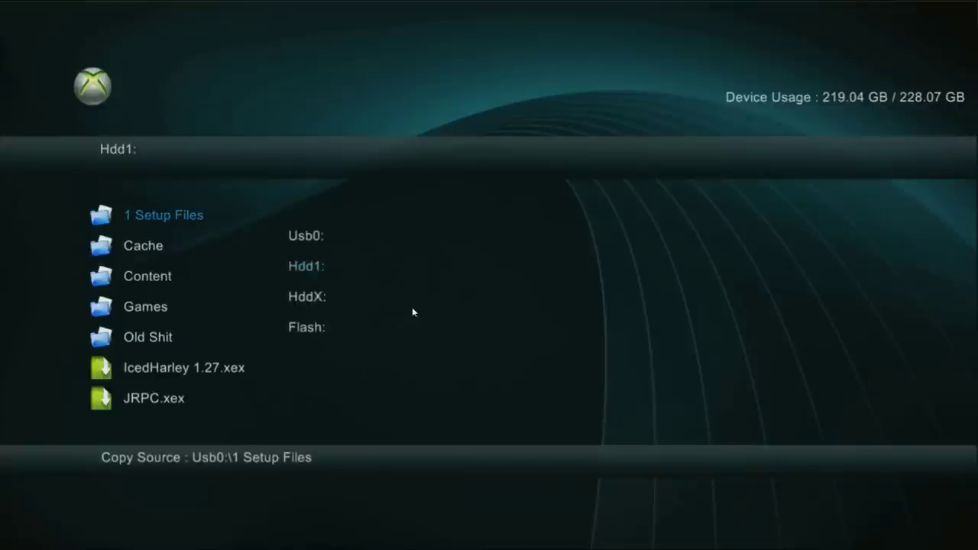
key(Up)
- Browse Usb0:\1 Setup Files\Simple 360 NAND Flasher v1.2 and run Default.xex
key(Return)
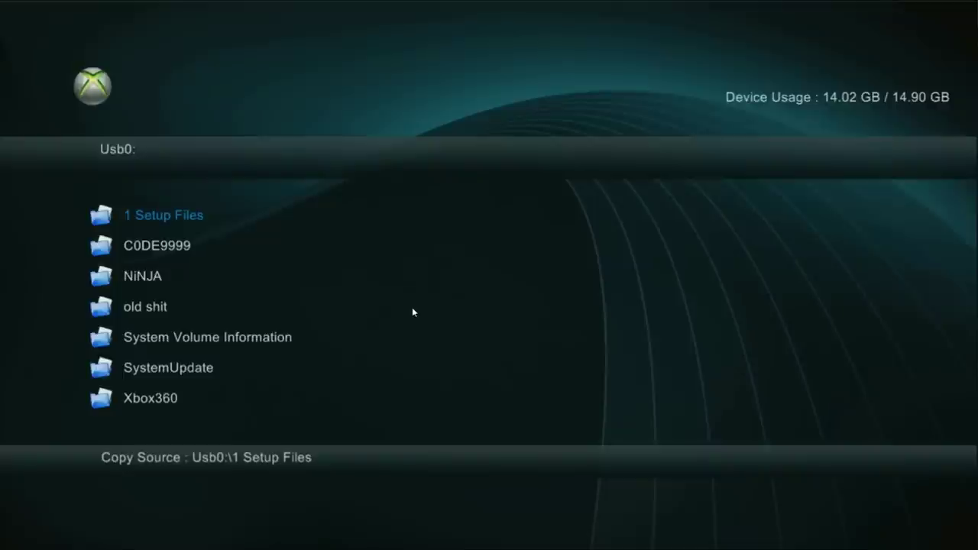
key(Return)
key(Up)
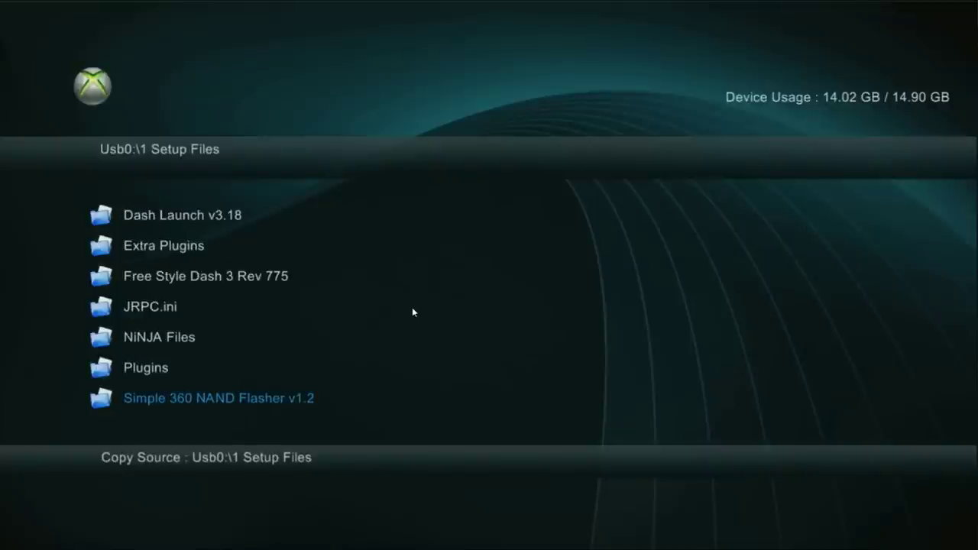
key(Return)
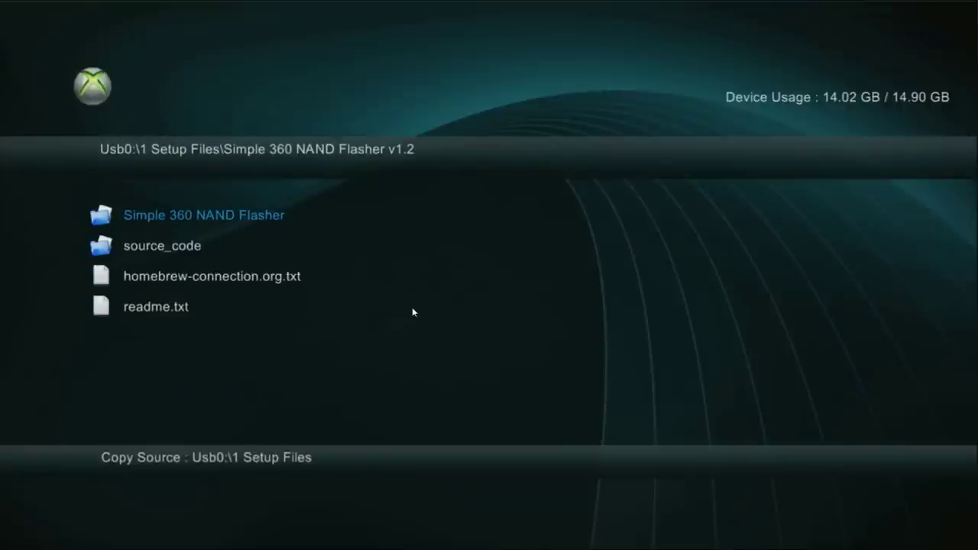
key(Return)
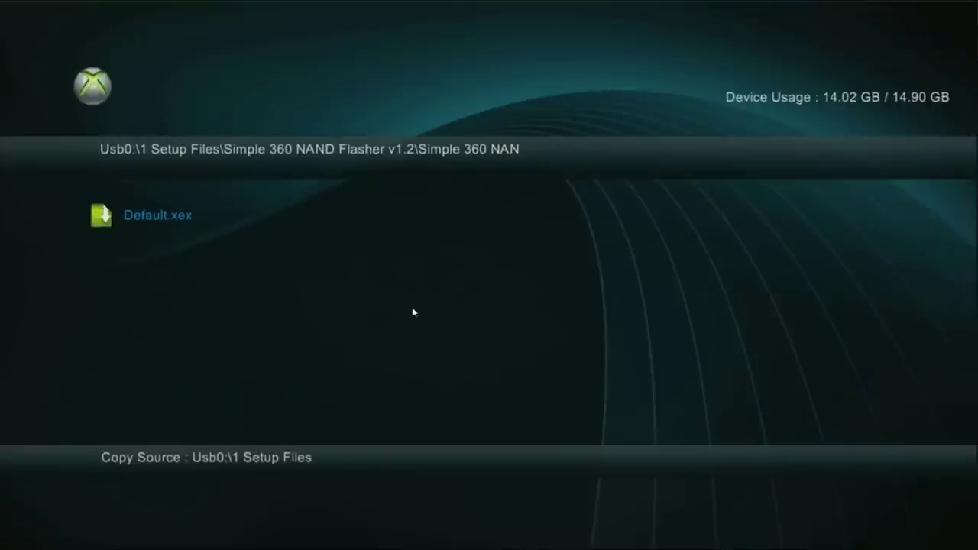
key(Return)
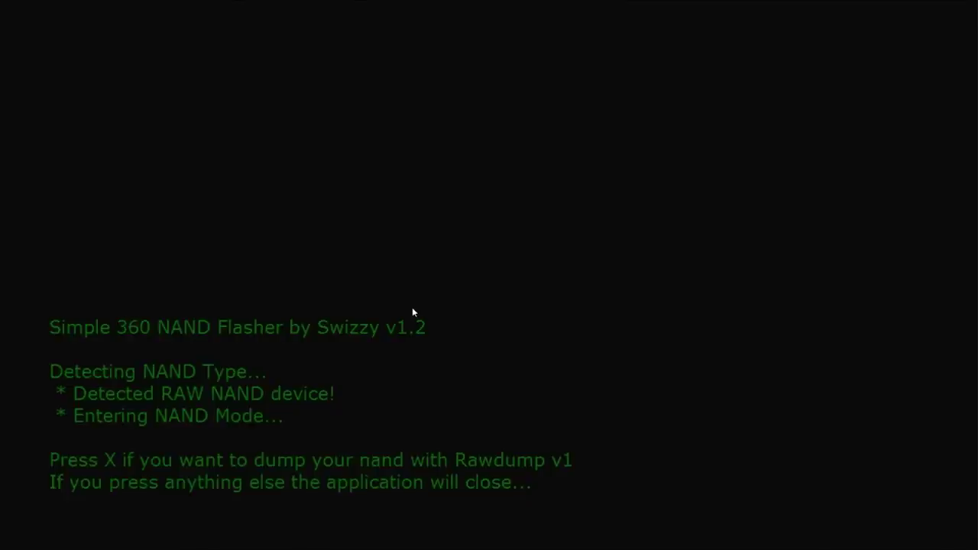
- Start the Rawdump v1 NAND dump once the RAW NAND device is detected
key(x)
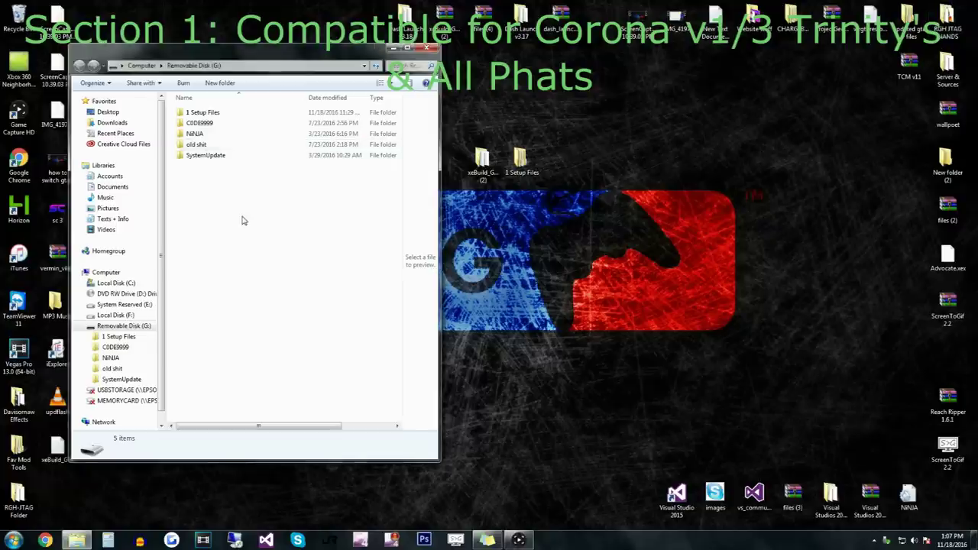
- Open 1 Setup Files > Simple 360 NAND Flasher v1.2 > Simple 360 NAND Flasher on the USB drive
click(220, 114)
double_click(220, 115)
double_click(232, 191)
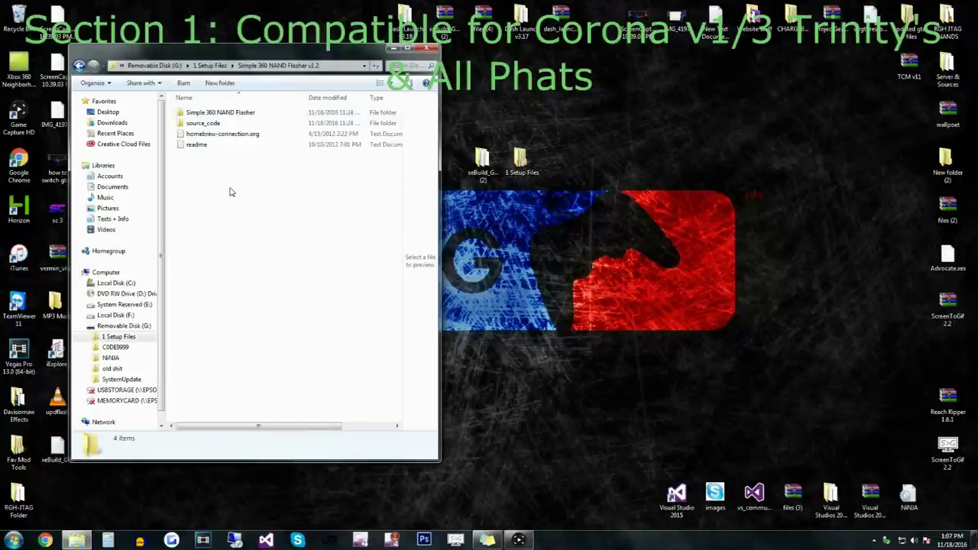
double_click(243, 113)
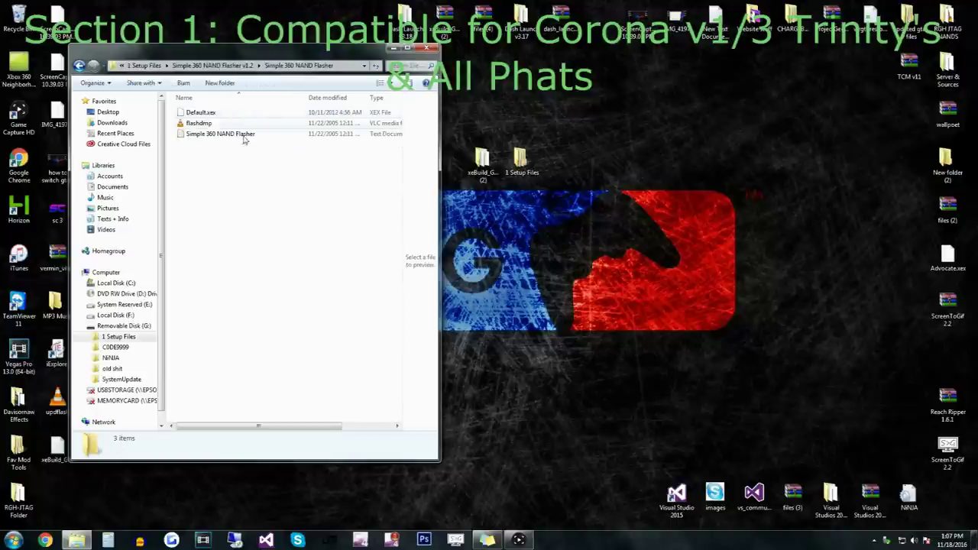
- Read the flasher log in Notepad to its end, confirming the 29-second dump, then close it
click(202, 136)
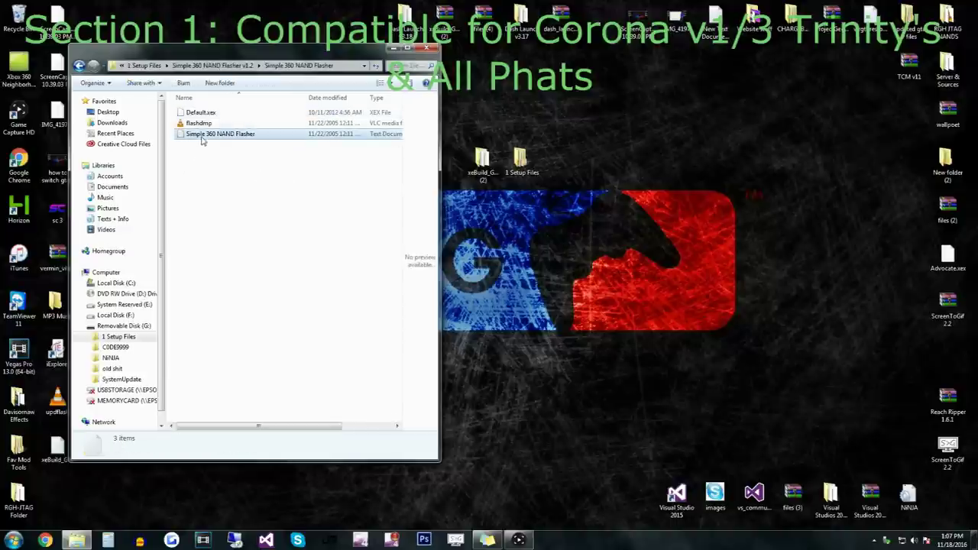
double_click(202, 137)
scroll(411, 113, down, 1)
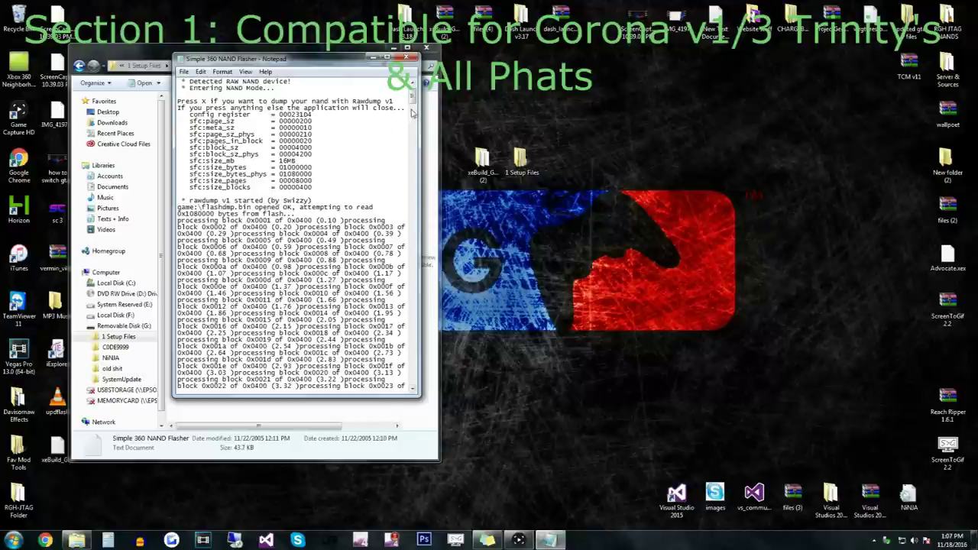
drag(411, 96, 431, 387)
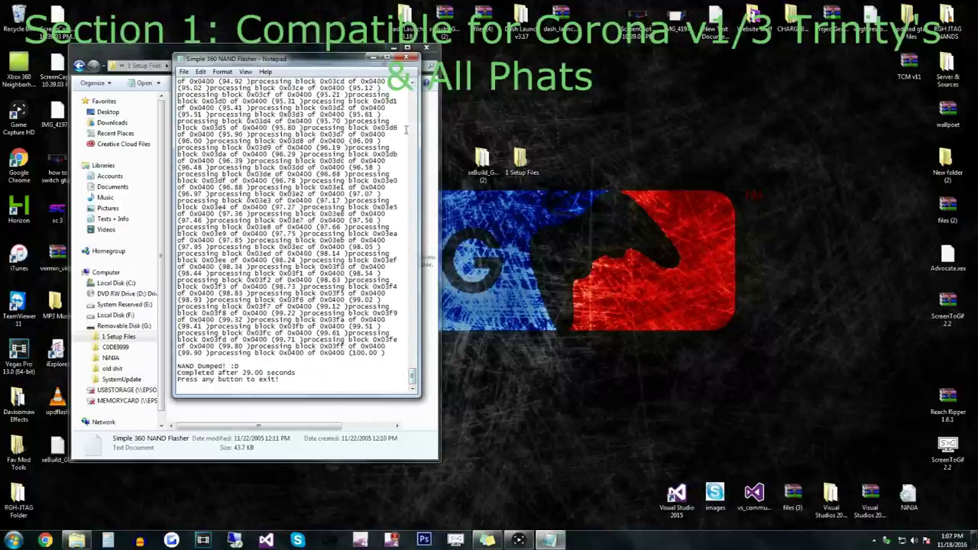
click(410, 60)
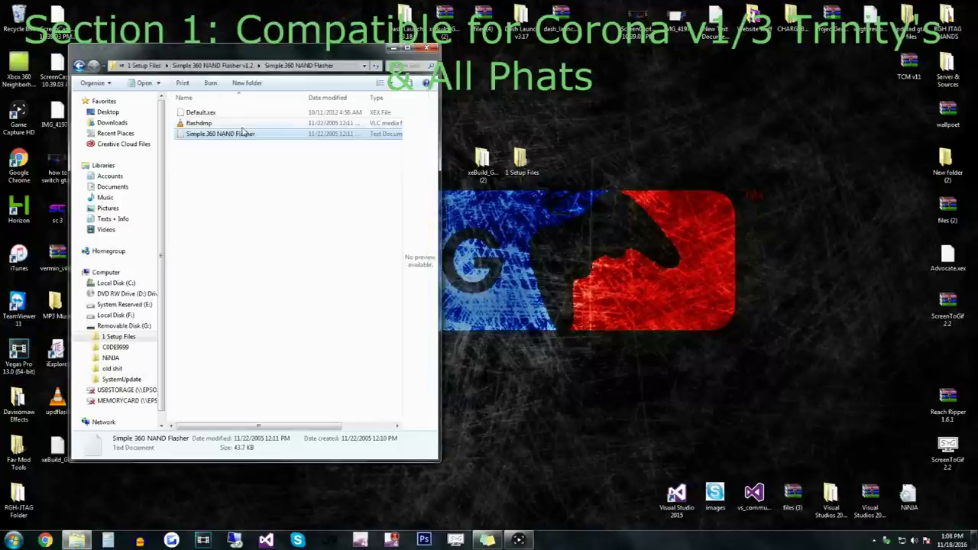
click(225, 198)
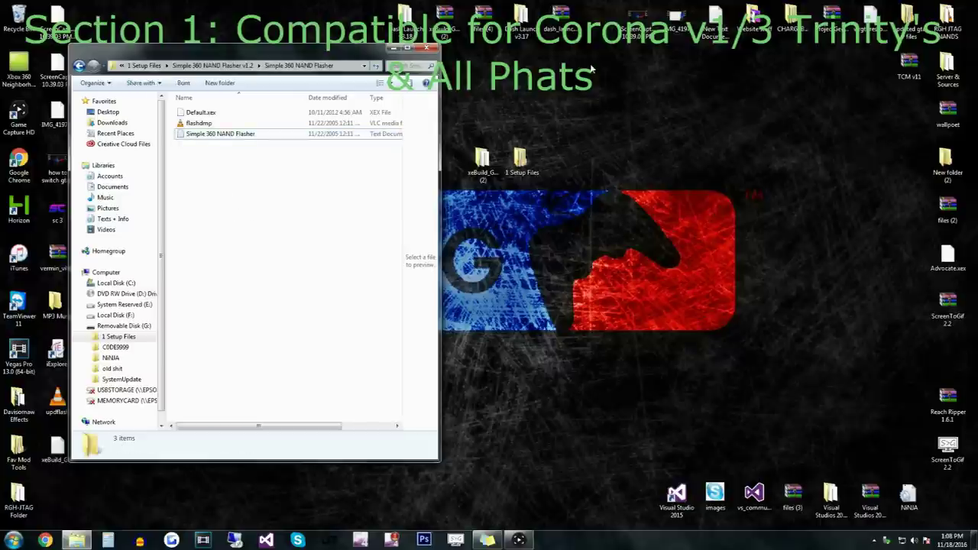
- Create a new desktop folder named RGH
right_click(592, 89)
mouse_move(615, 185)
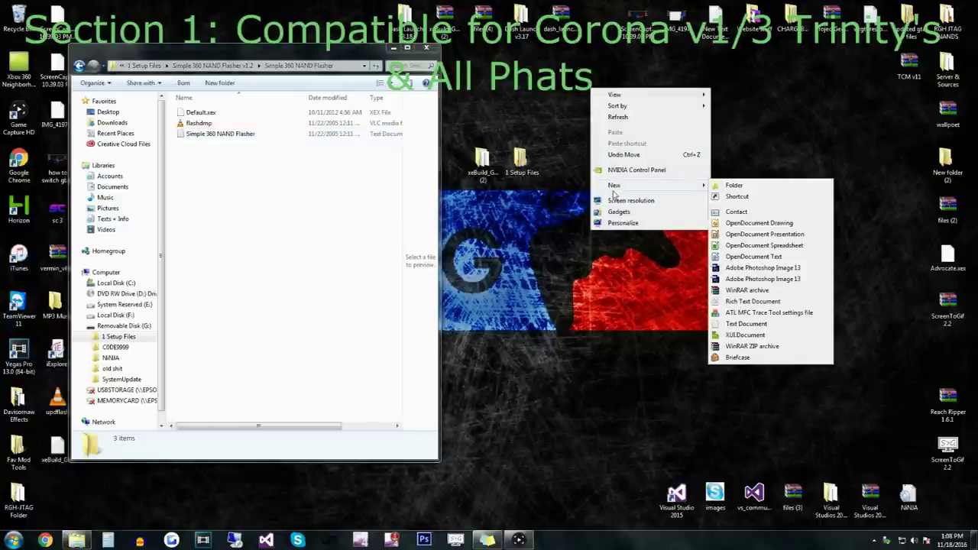
click(724, 185)
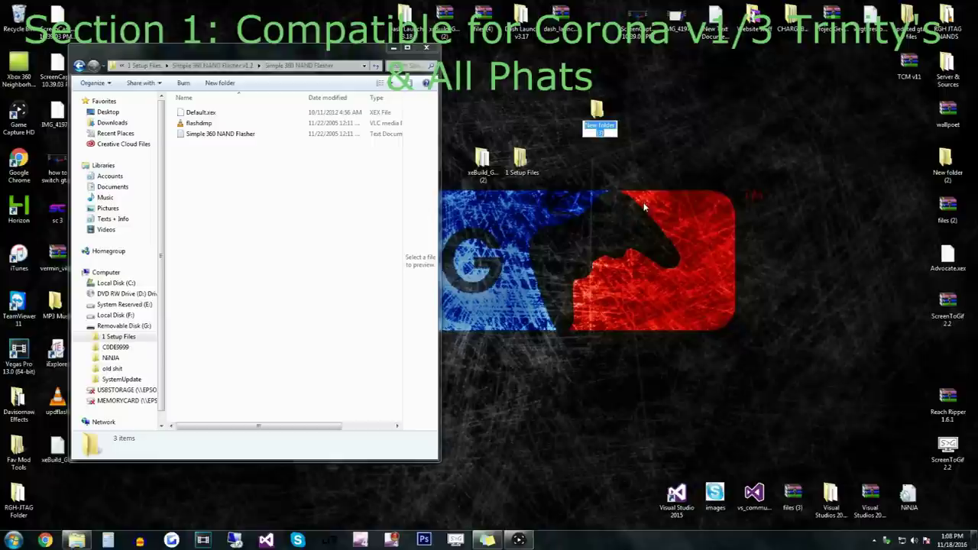
text(983472)
key(BackSpace)
key(BackSpace)
key(BackSpace)
key(BackSpace)
key(BackSpace)
key(BackSpace)
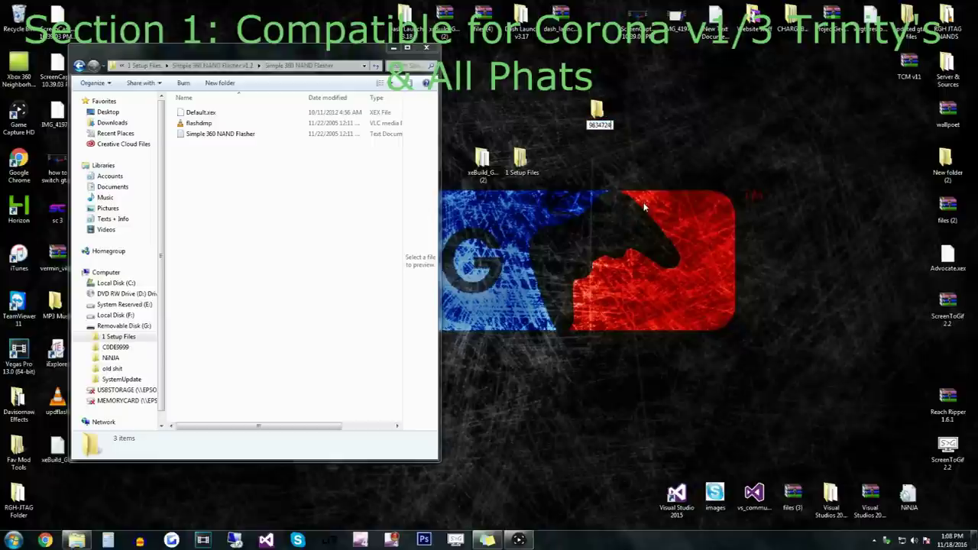
text(RGH)
key(Return)
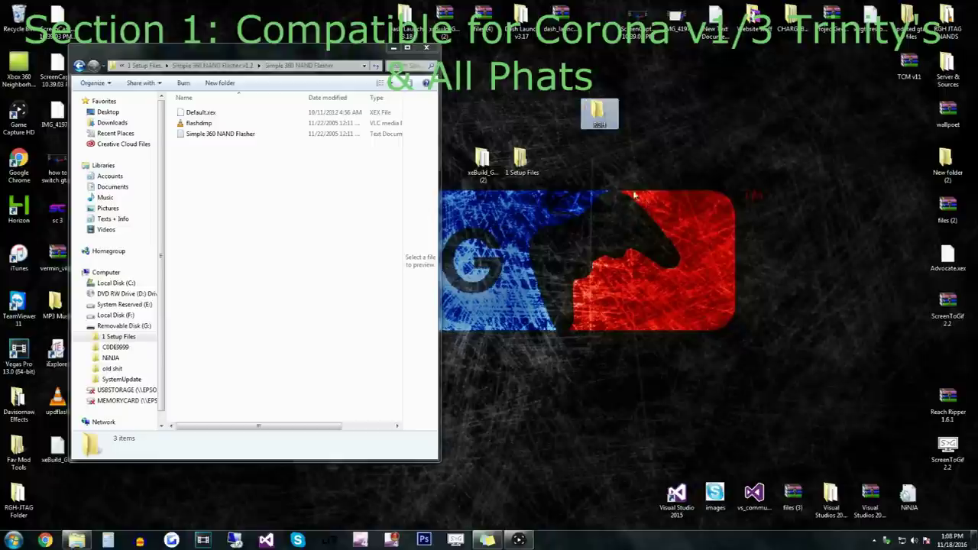
click(242, 199)
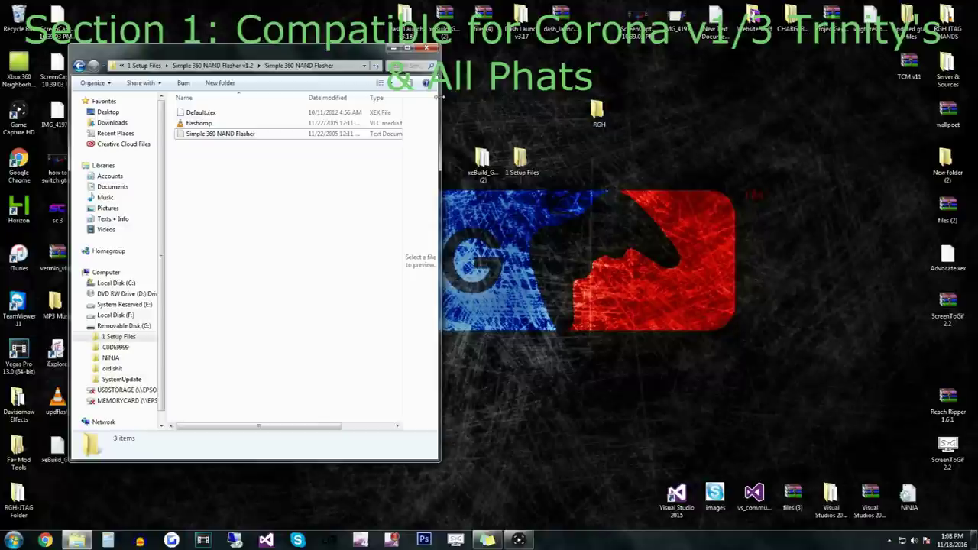
- Rename the desktop folder to RGH GOW
click(602, 123)
click(605, 124)
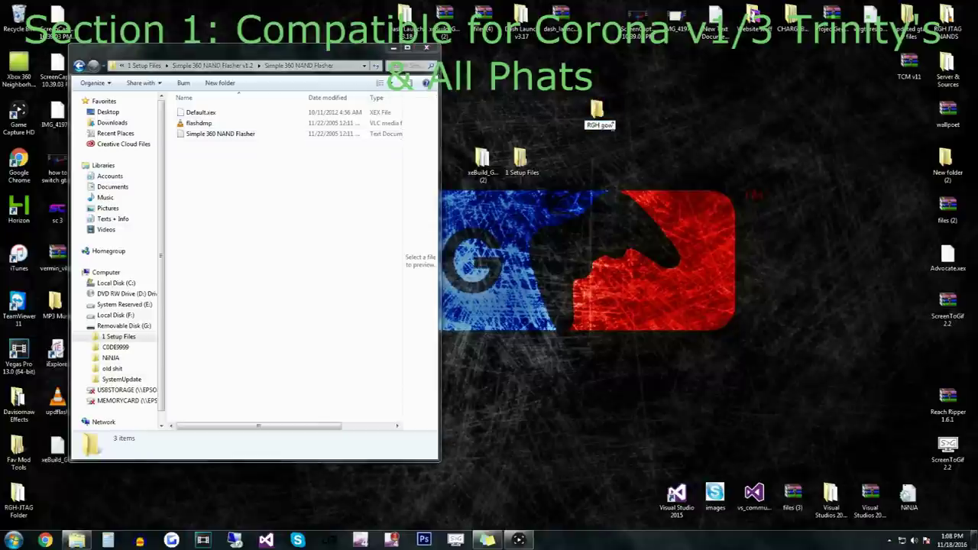
text(-GCW)
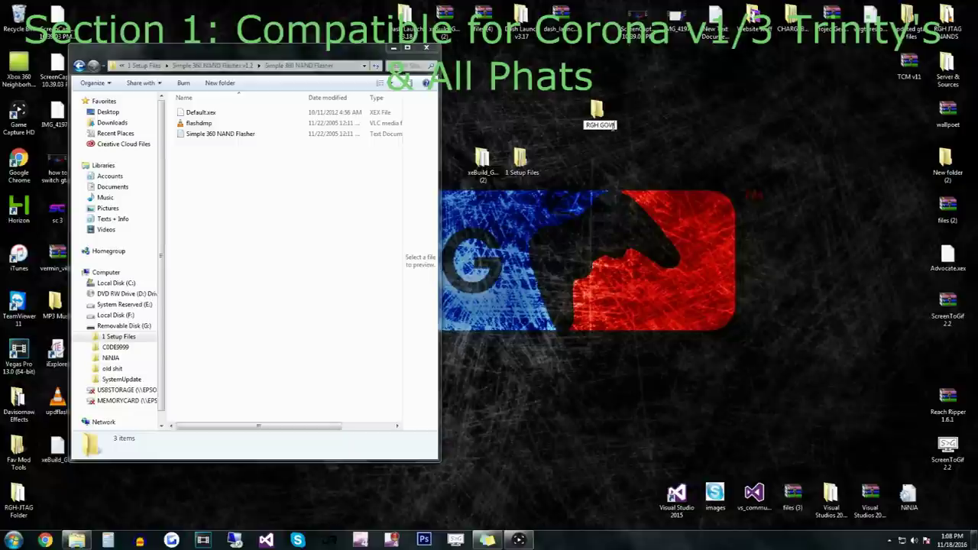
key(Return)
click(583, 196)
- Drag flashdmp and the flasher log from the USB folder into RGH GOW
click(219, 125)
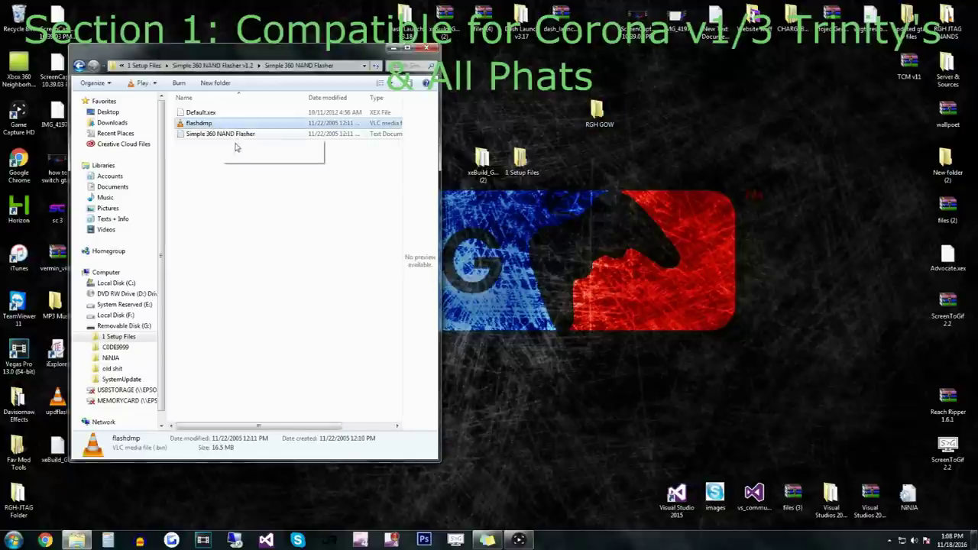
drag(197, 125, 615, 127)
click(242, 173)
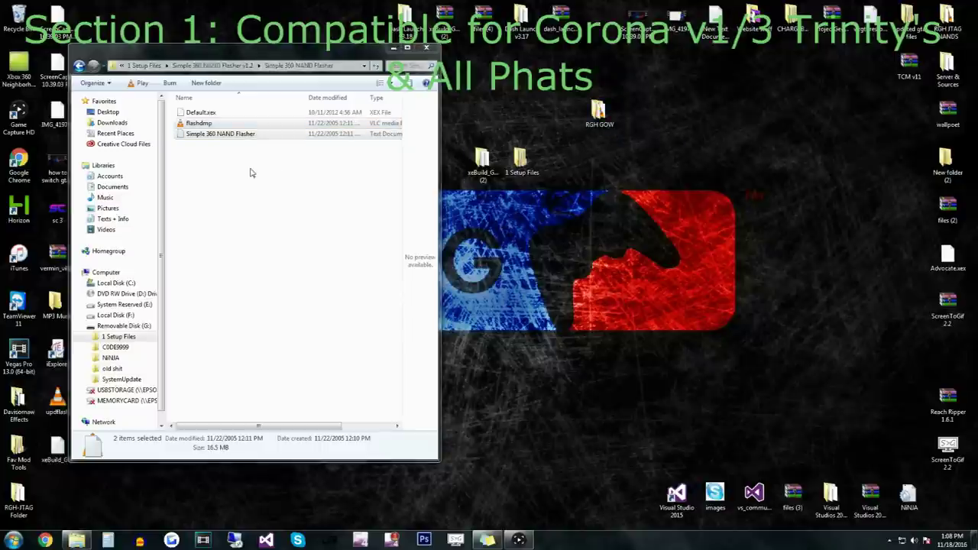
- Check RGH GOW's copies, then delete flashdmp and the log from the USB folder
double_click(597, 114)
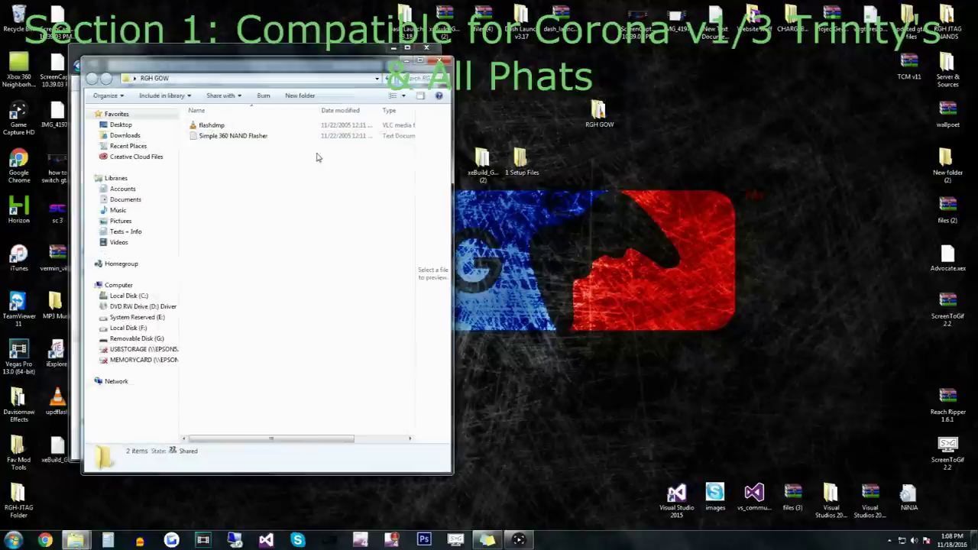
click(224, 128)
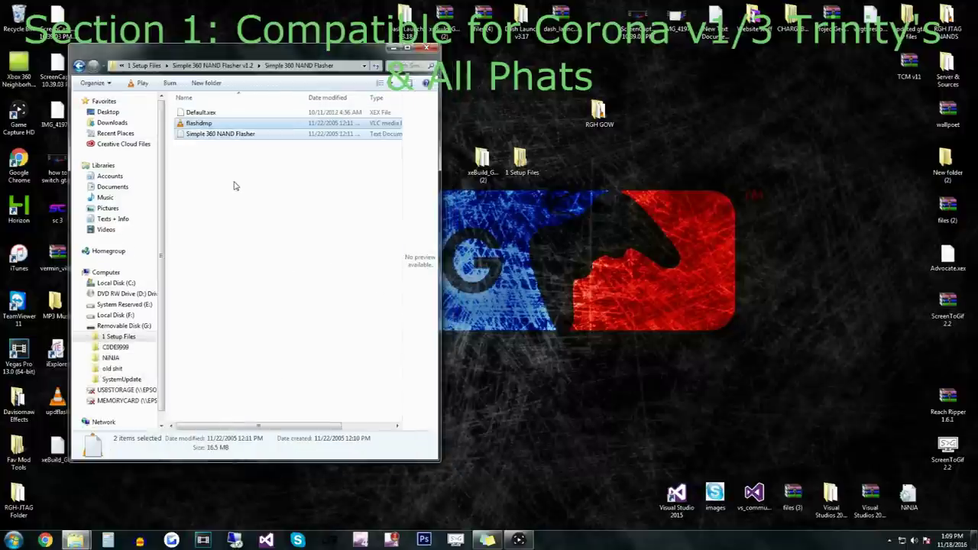
drag(241, 179, 245, 127)
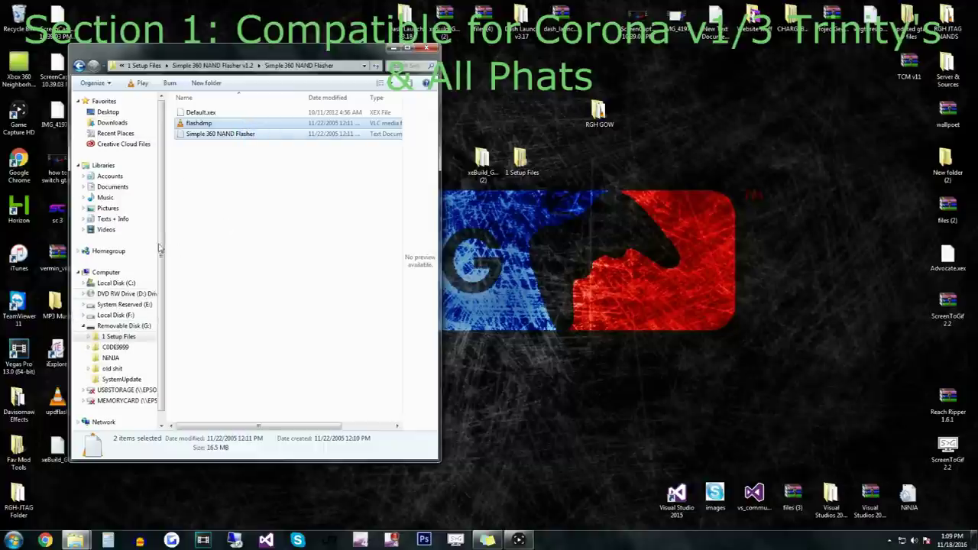
right_click(192, 127)
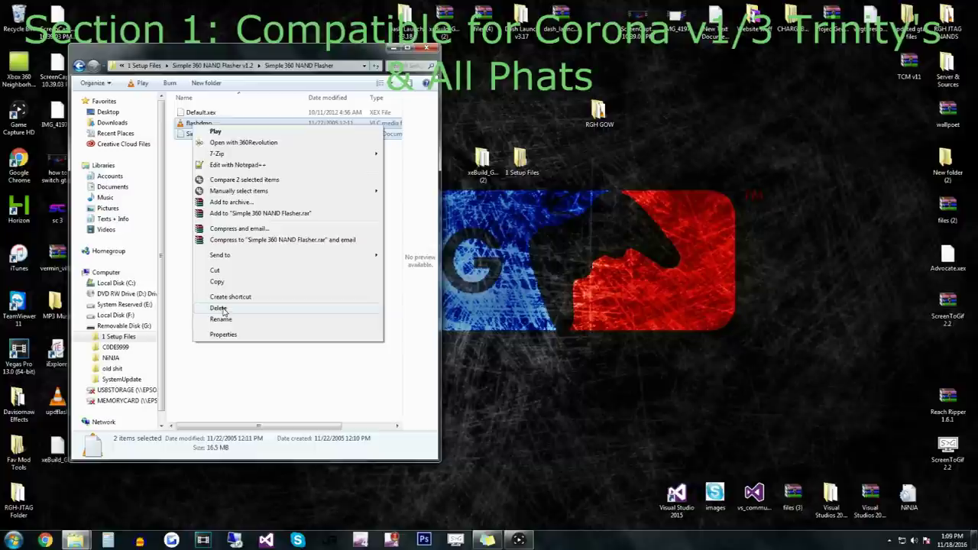
click(223, 308)
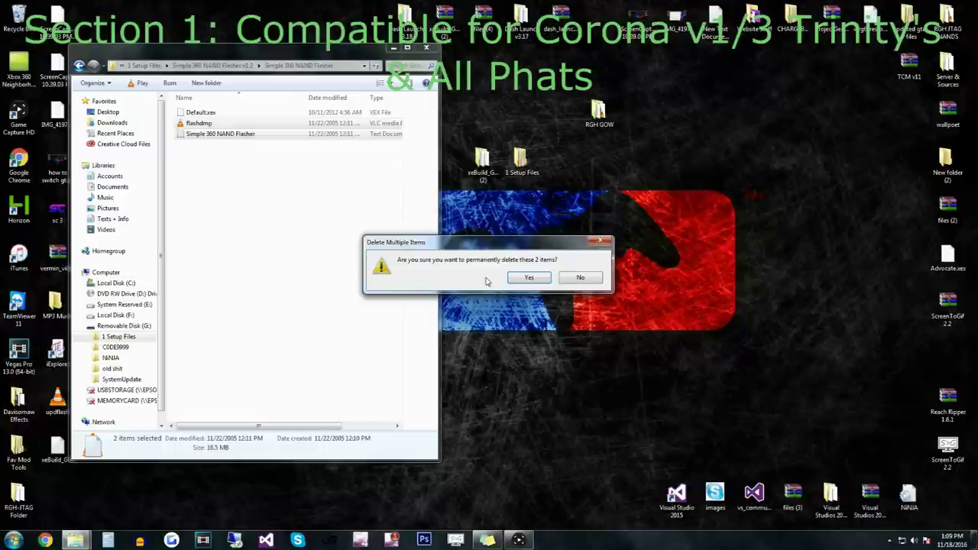
click(527, 279)
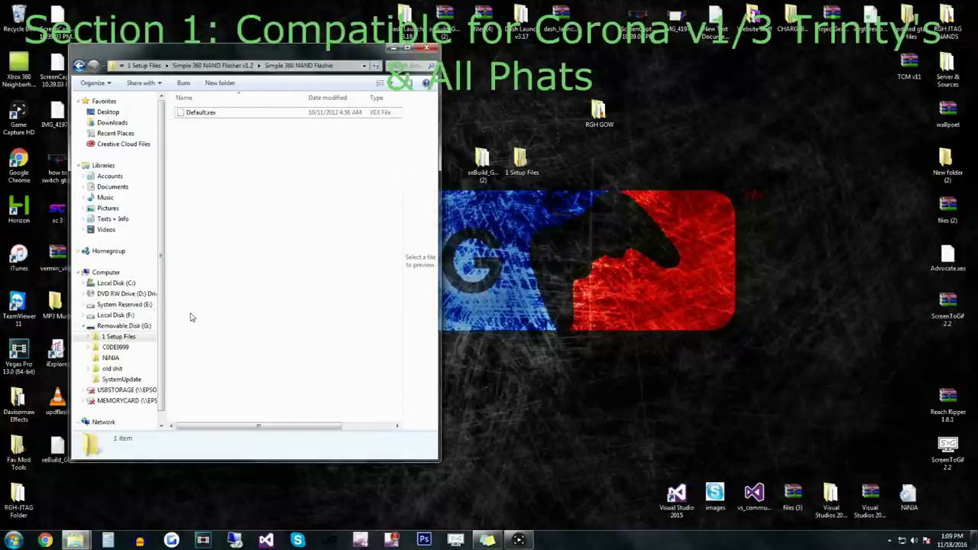
- Close the USB folder window and minimize RGH GOW, leaving the desktop visible
click(426, 47)
click(77, 540)
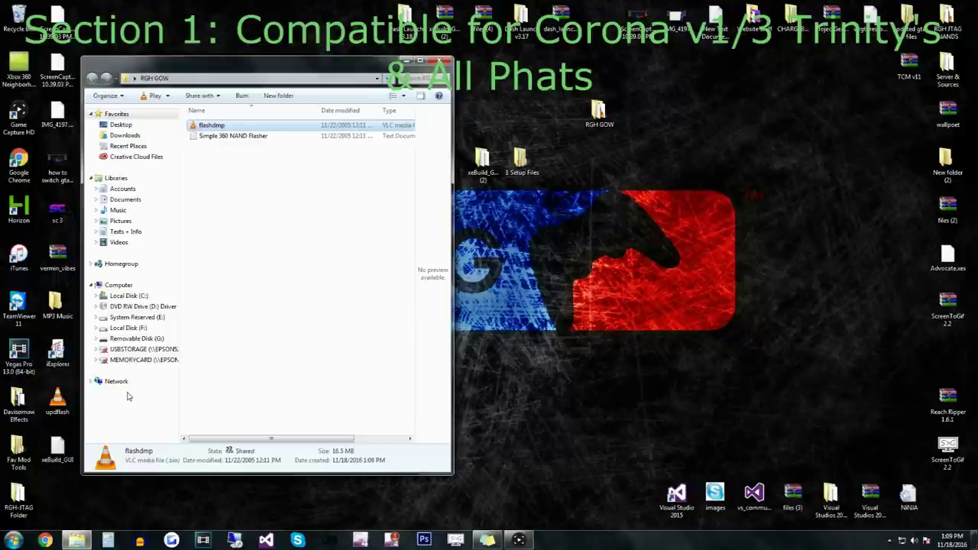
click(407, 62)
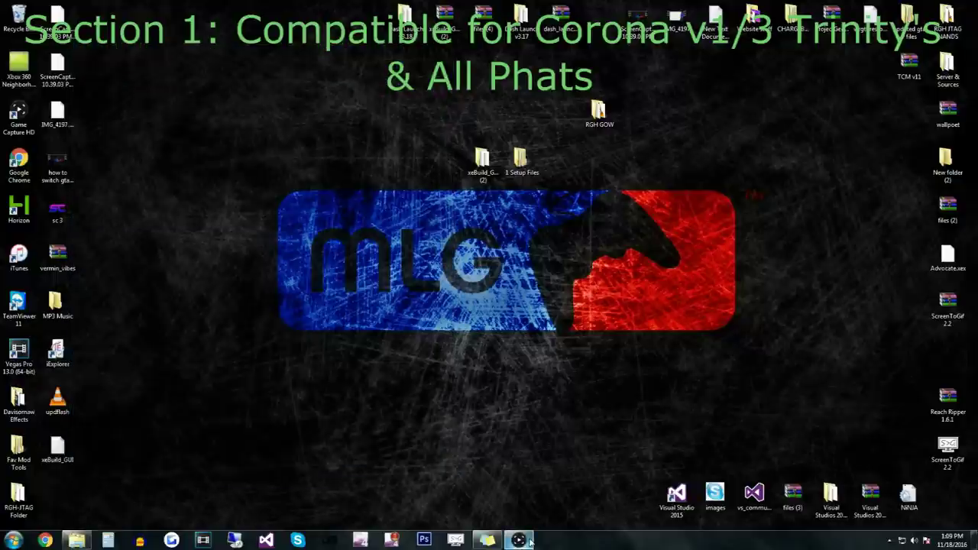
- Bring up Elgato Game Capture HD and show the Xbox My Games feed full screen
click(518, 540)
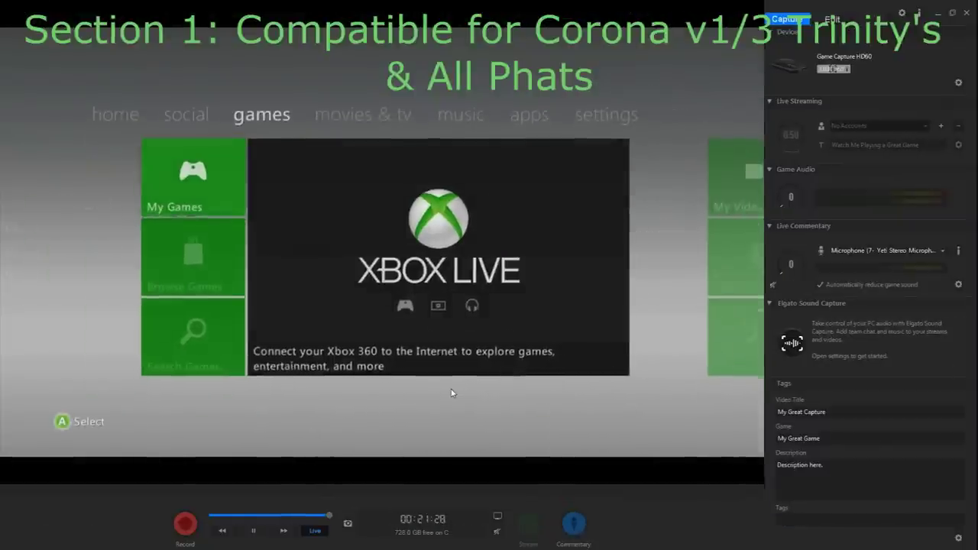
double_click(450, 392)
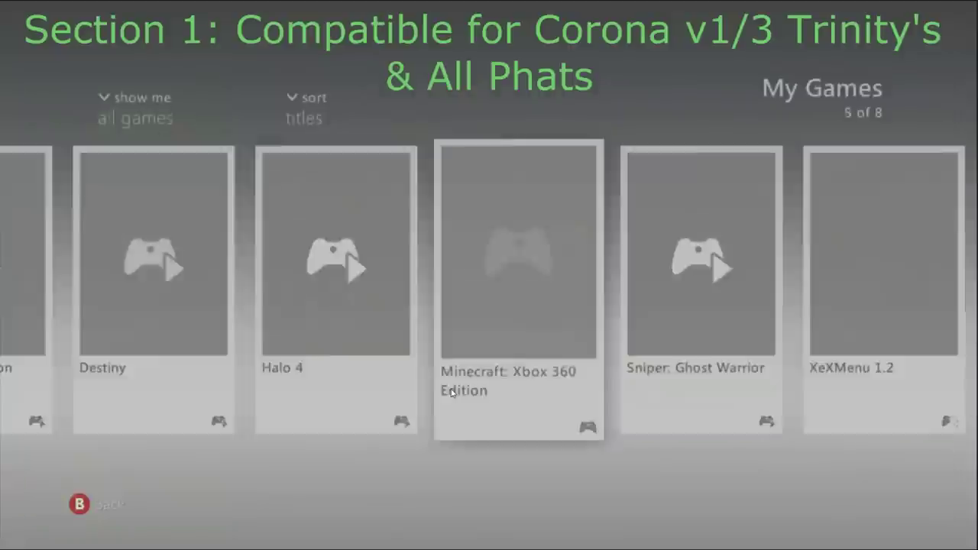
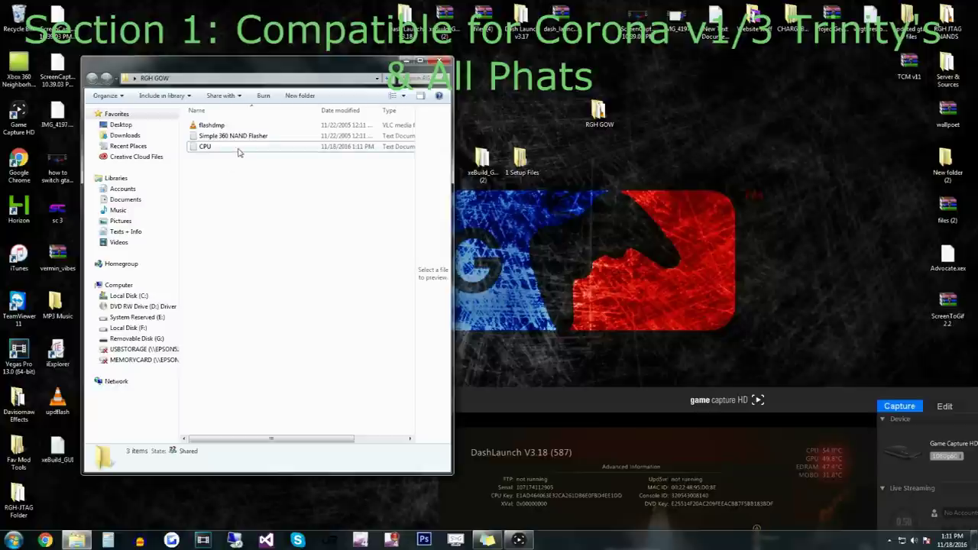
- Select the CPU key text in Notepad and close Notepad without saving changes
key(ctrl+a)
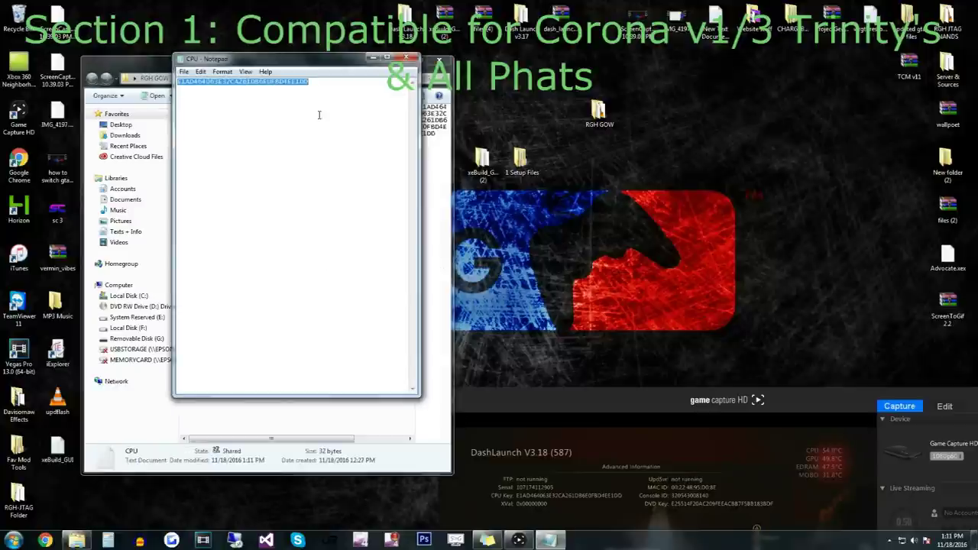
click(184, 72)
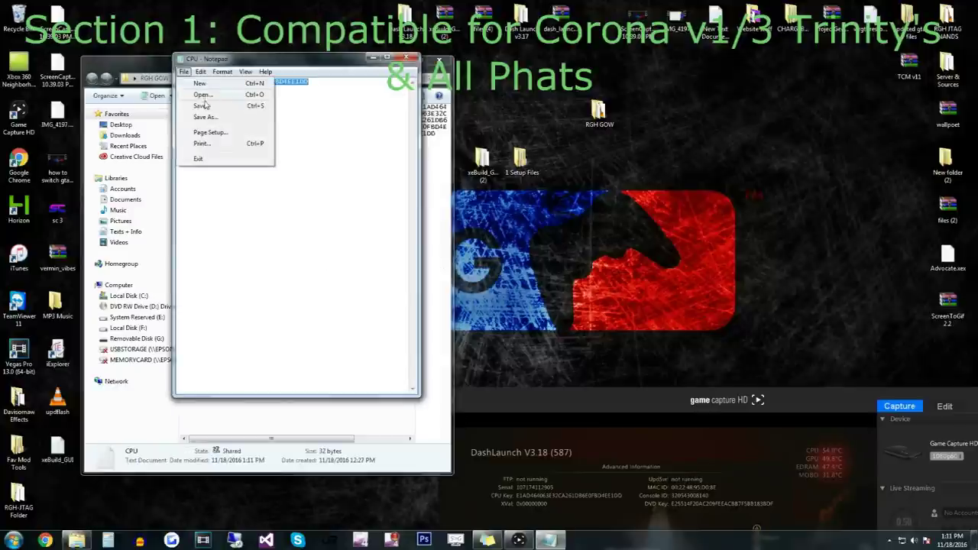
click(247, 159)
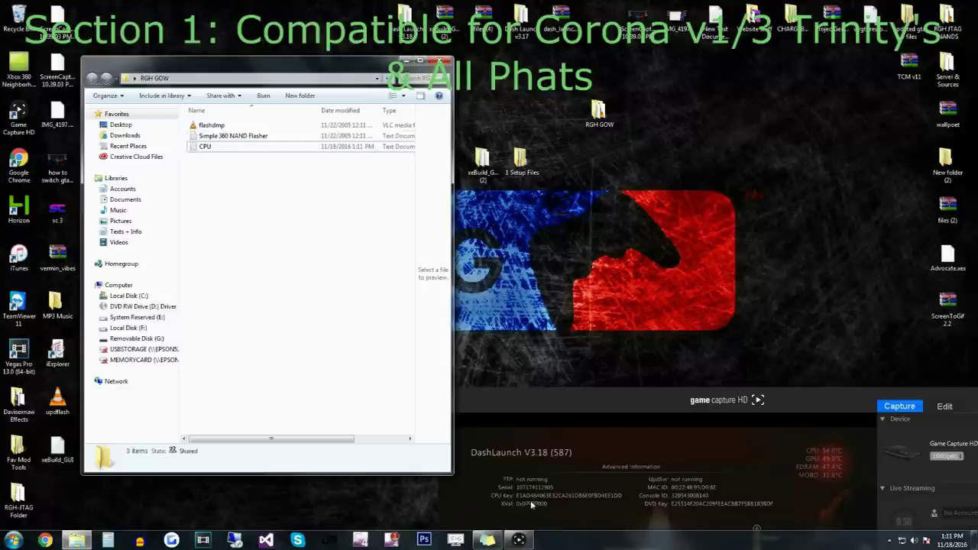
- Reopen the CPU file, copy the whole CPU key, close Notepad, and shift RGH GOW right
double_click(248, 150)
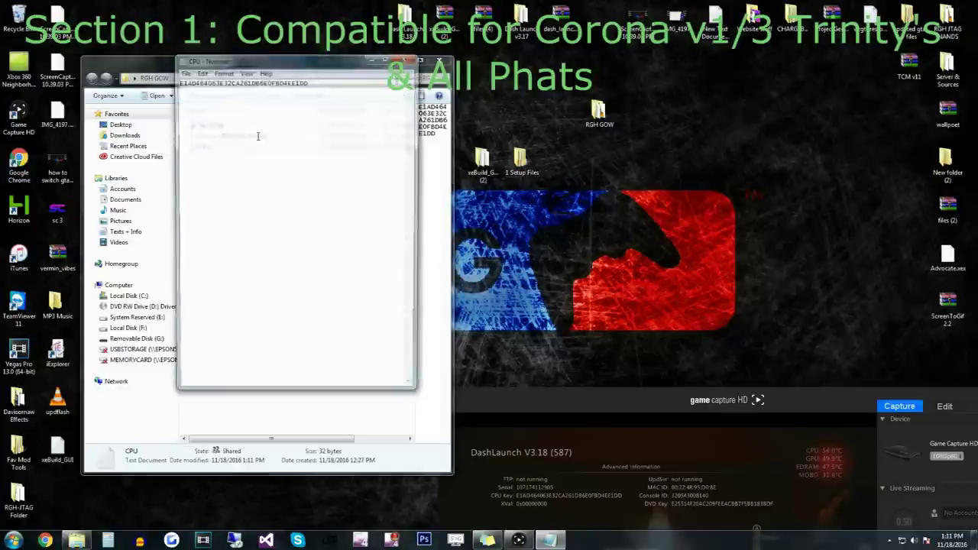
key(ctrl+a)
right_click(257, 136)
click(283, 167)
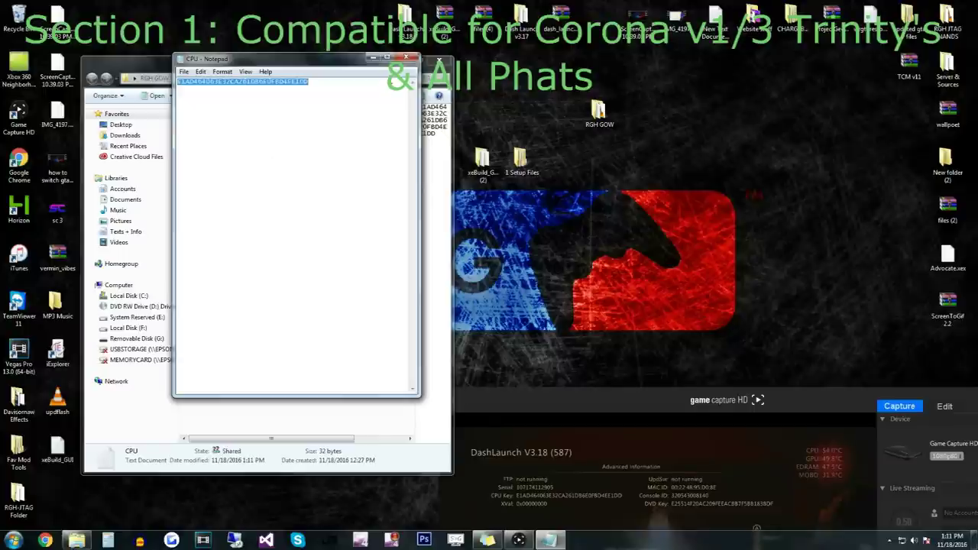
click(412, 58)
drag(361, 73, 875, 86)
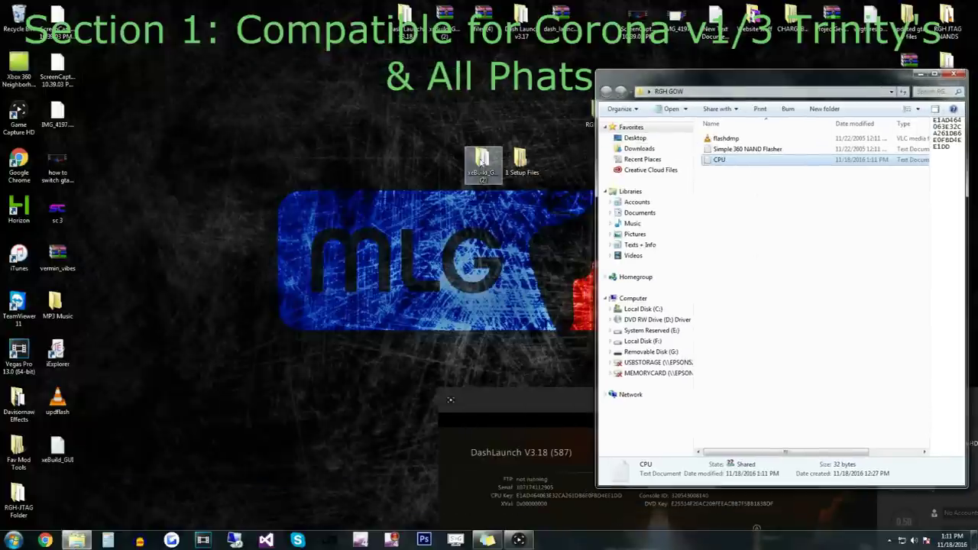
- Open the xeBuild_GUI (2) desktop folder and select the xeBuild GUI 2.0 application
double_click(483, 176)
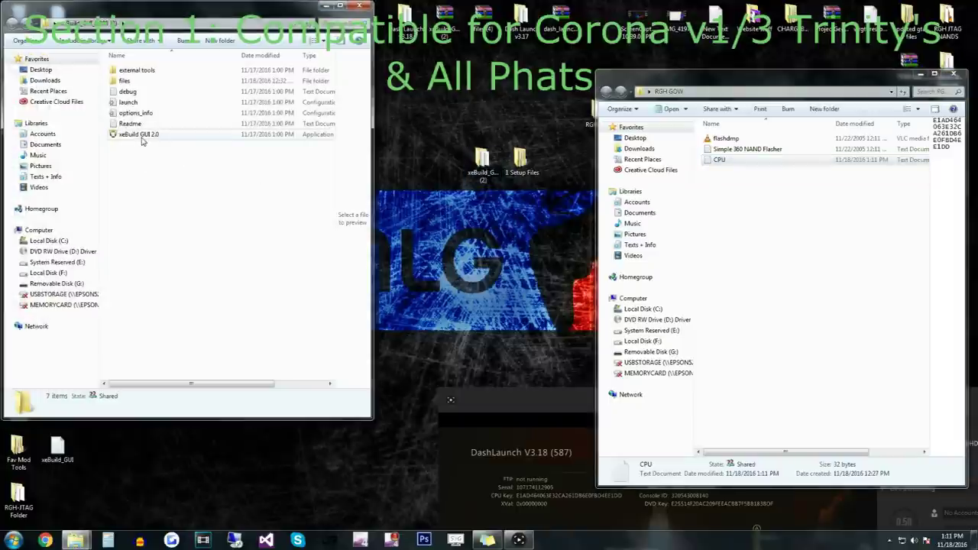
click(142, 137)
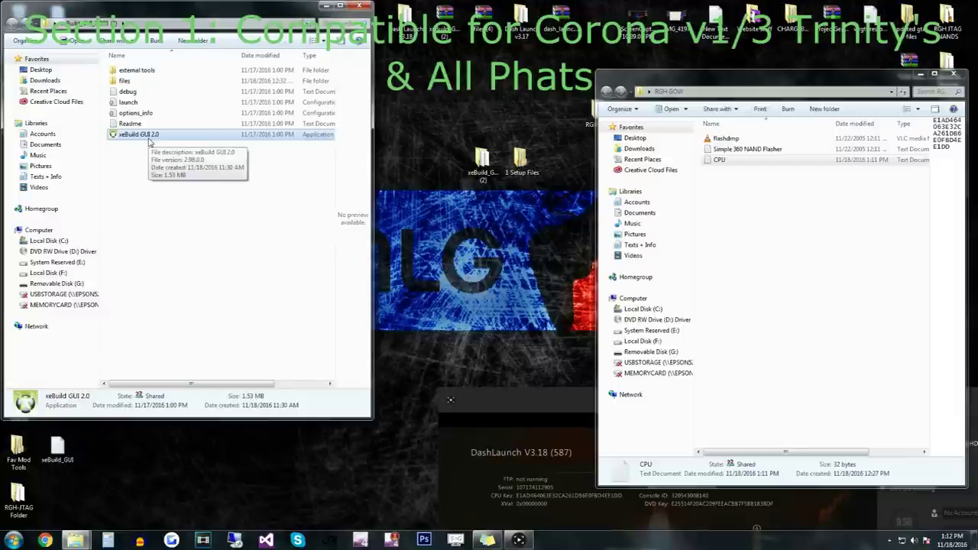
- Launch xeBuild GUI 2.0 past the security warning and load flashdmp from RGH GOW as source
double_click(148, 139)
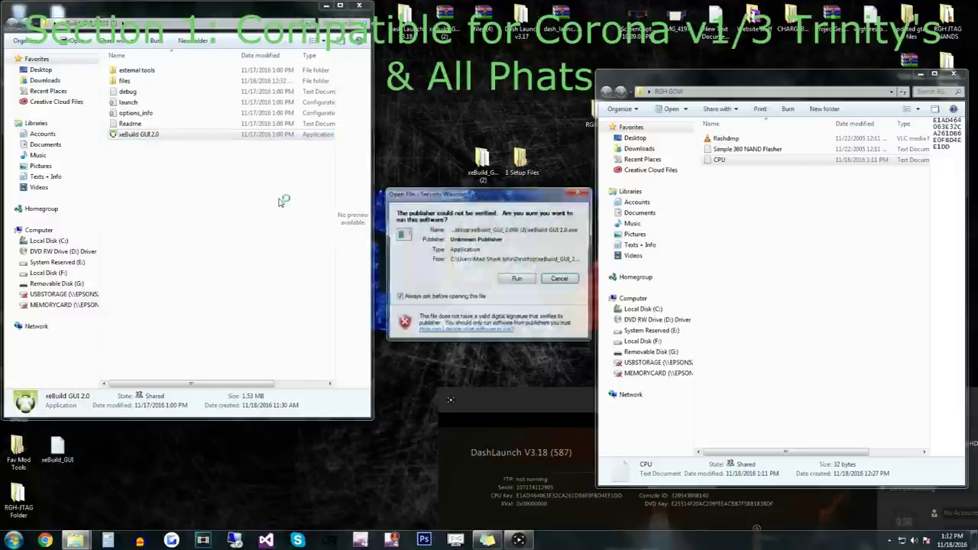
click(517, 279)
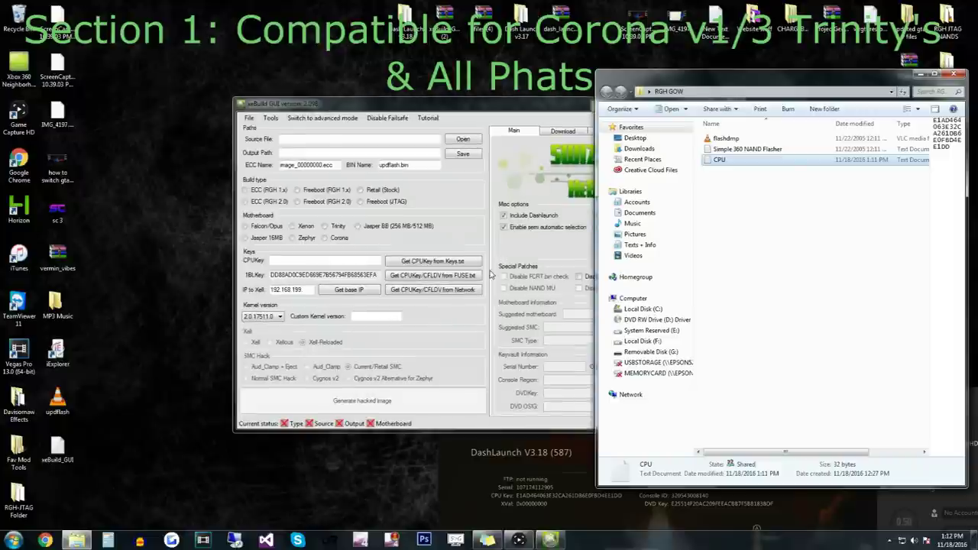
drag(456, 107, 285, 77)
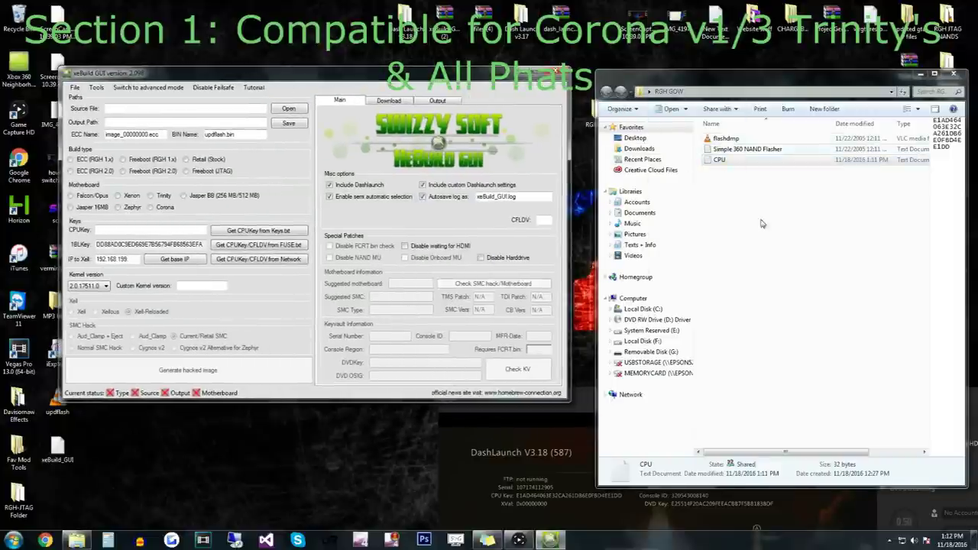
click(710, 145)
click(718, 139)
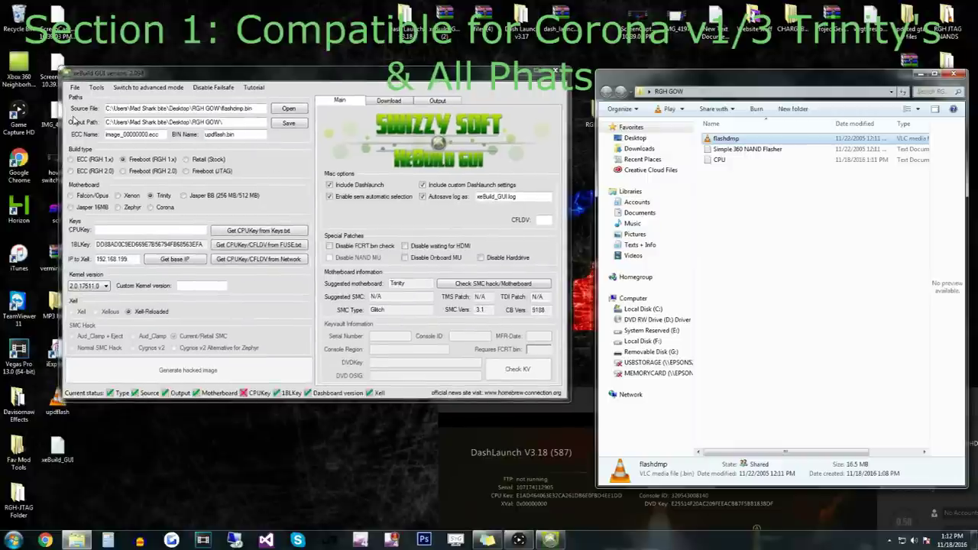
click(232, 124)
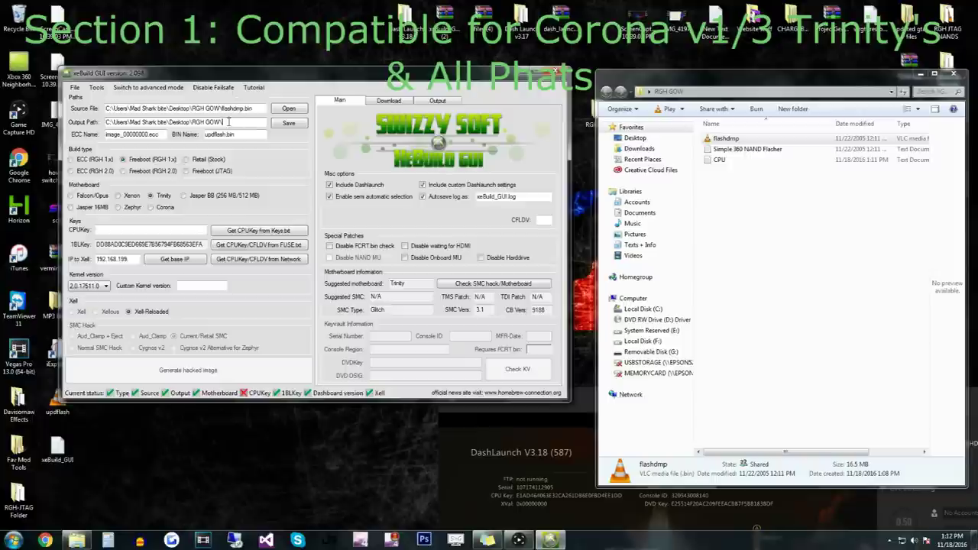
drag(265, 109, 221, 109)
click(233, 123)
click(734, 187)
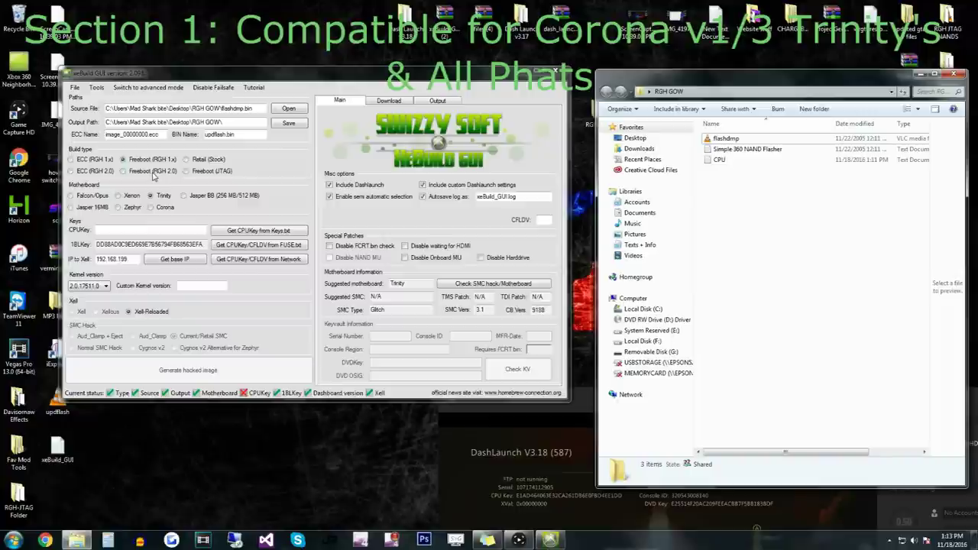
- Choose Freeboot (RGH 2.0) as the build type and paste the copied CPU key into CPUKey
click(280, 165)
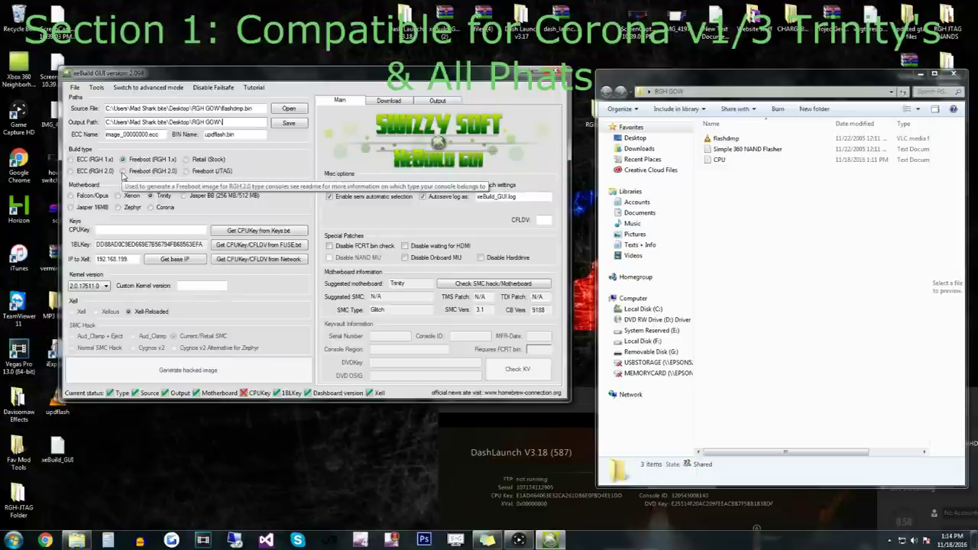
click(122, 172)
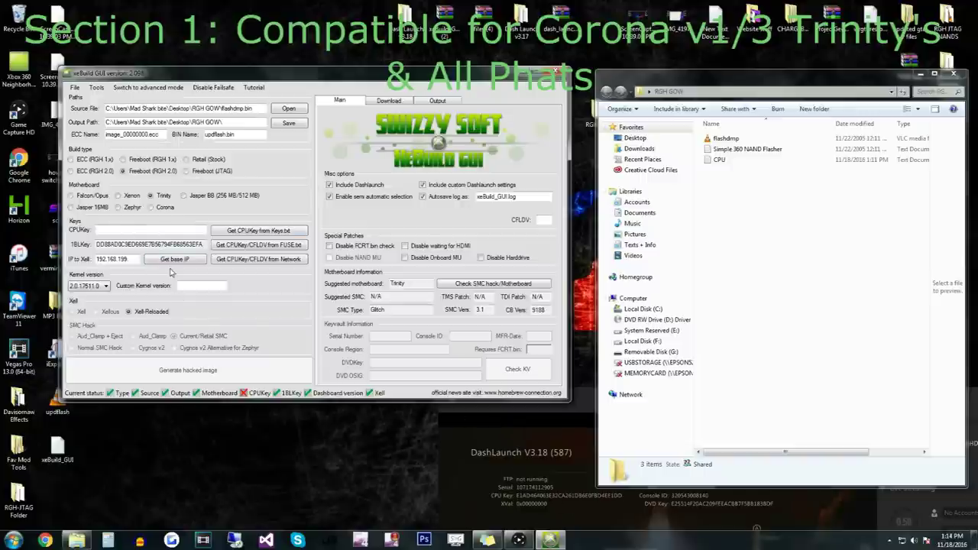
click(173, 230)
right_click(174, 230)
click(215, 275)
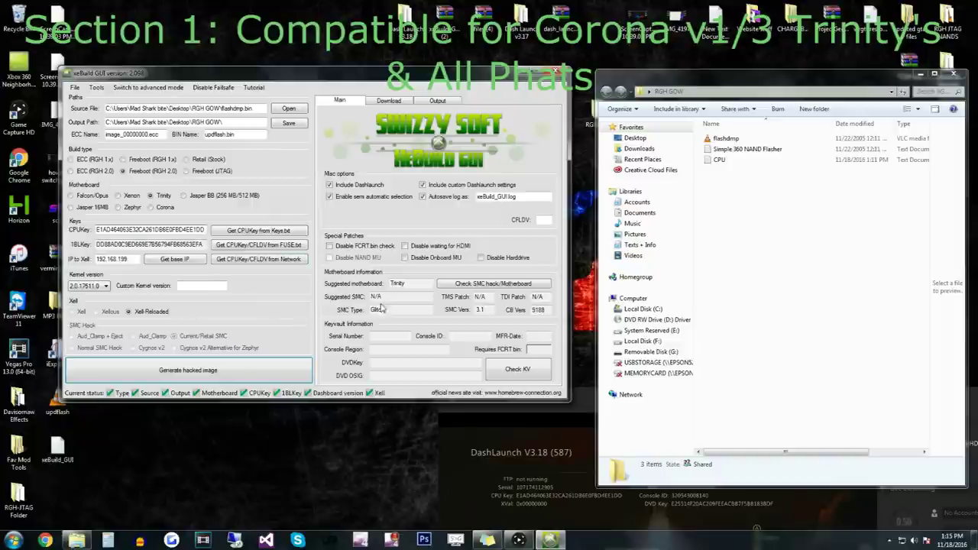
- Check the keyvault, dismiss the decryption error, and recheck until it decrypts as an NTSC/USA console
click(518, 369)
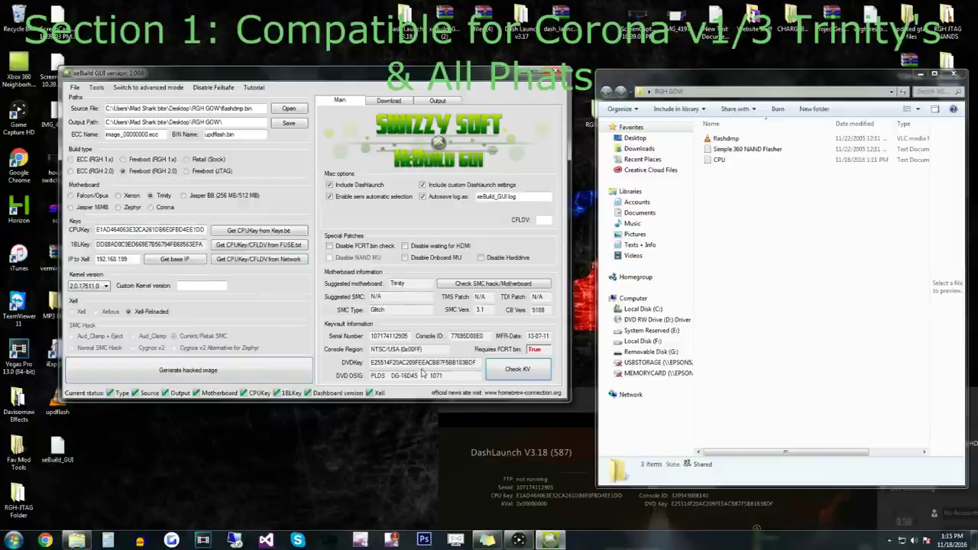
click(204, 231)
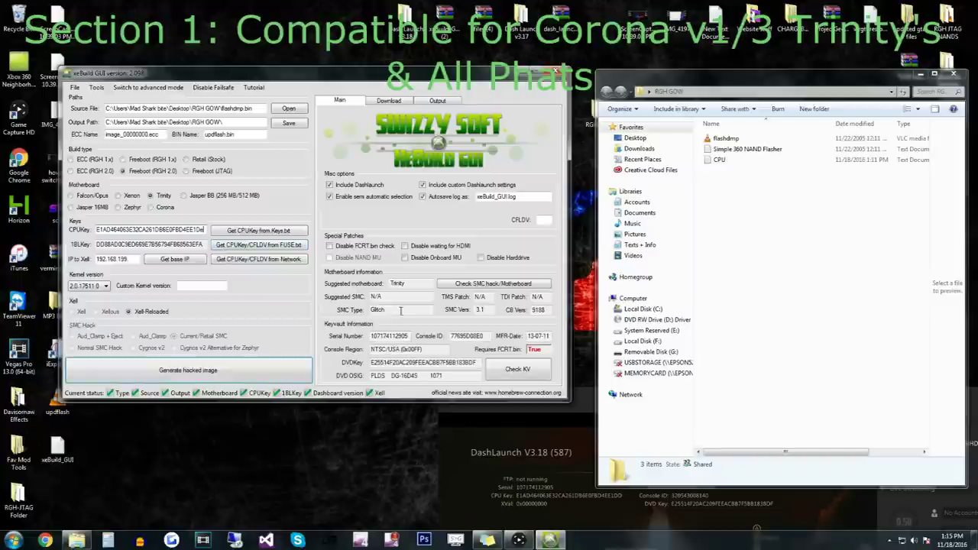
click(501, 372)
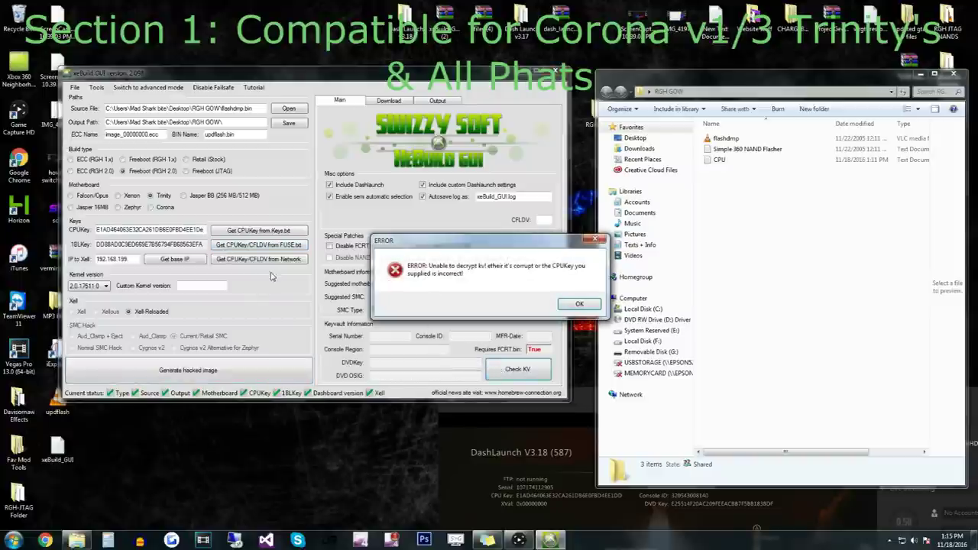
click(579, 306)
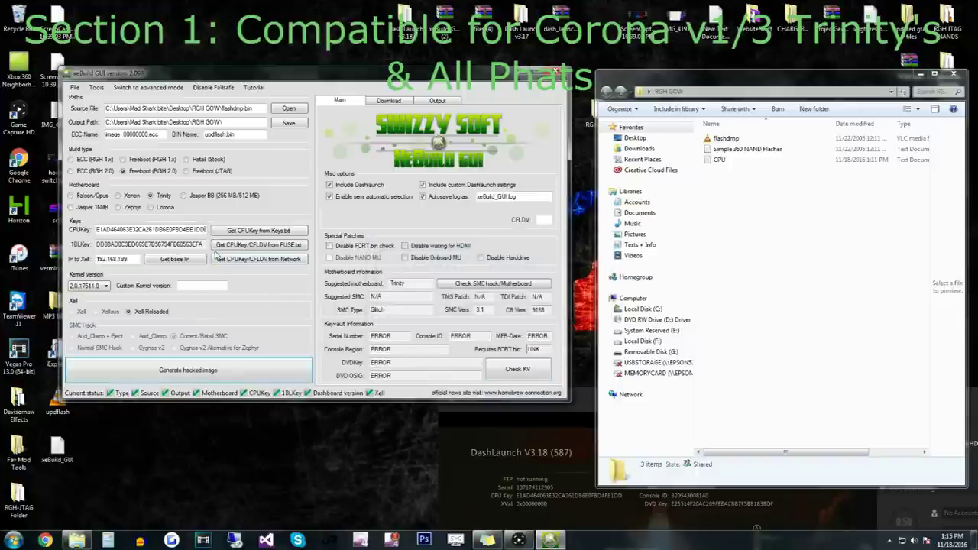
click(526, 370)
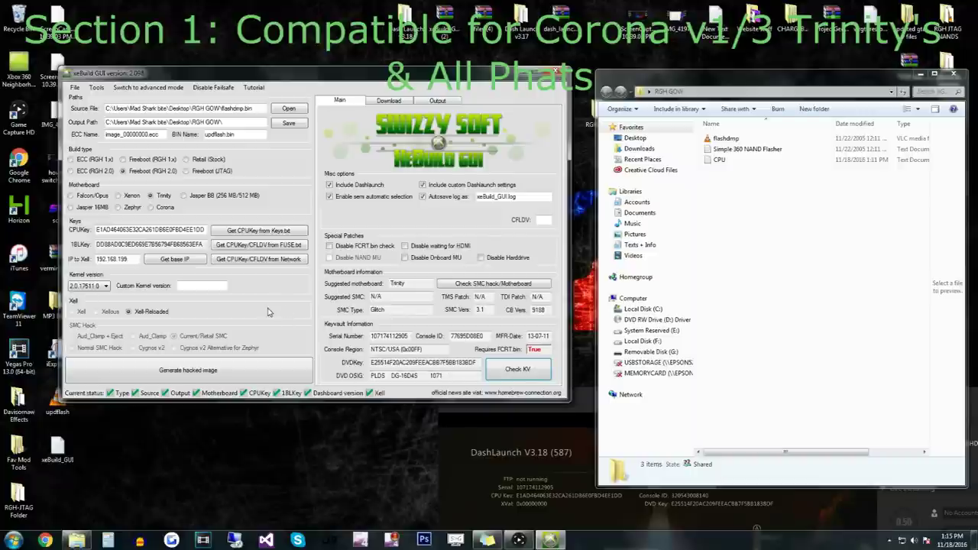
click(107, 286)
click(107, 286)
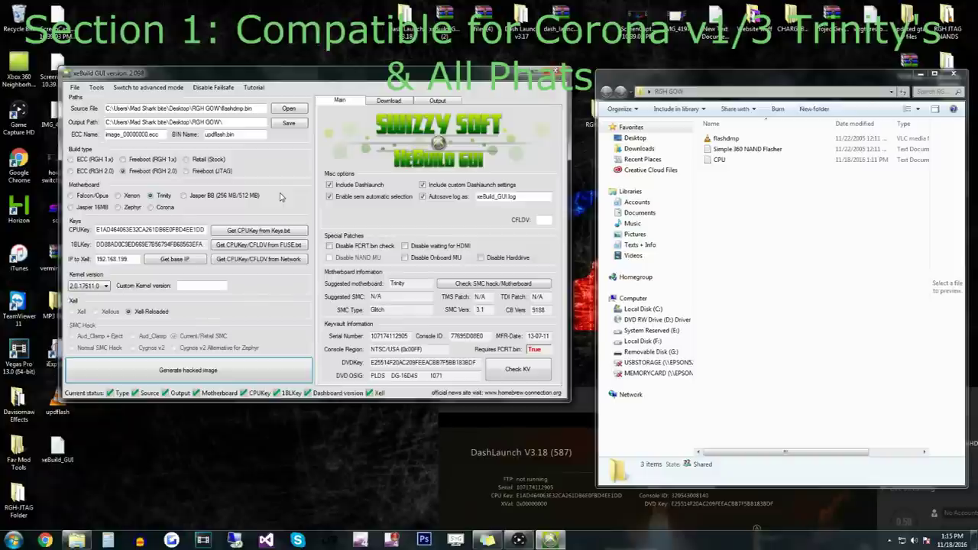
click(330, 246)
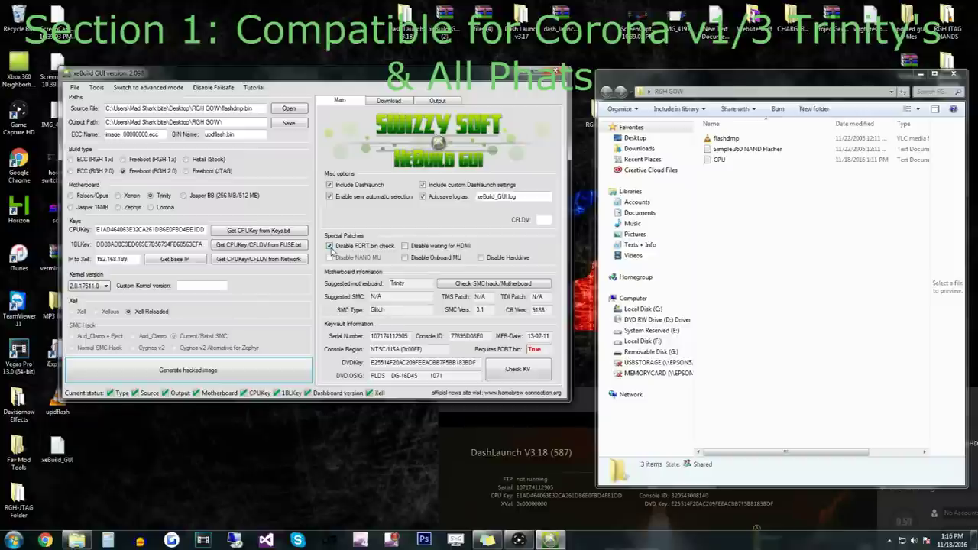
click(330, 247)
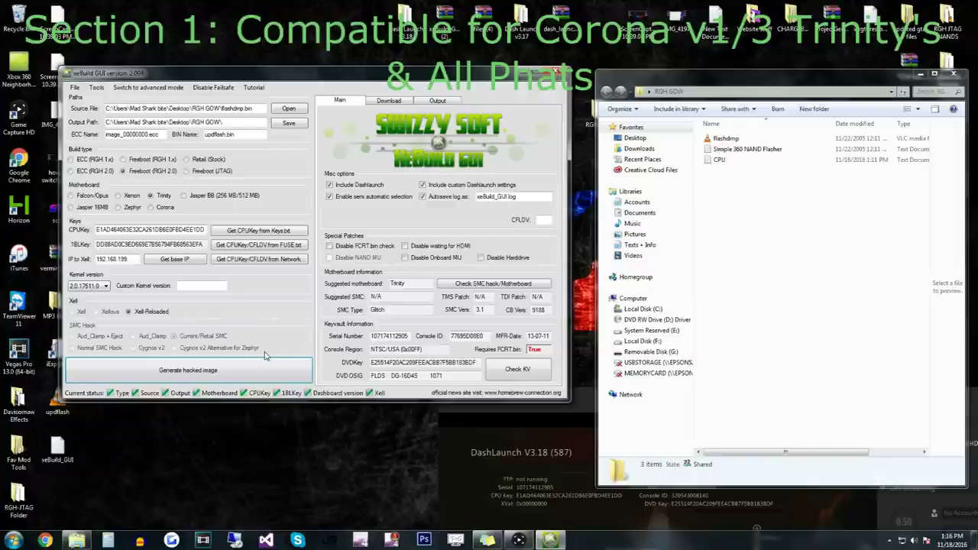
- Generate the hacked image as glitch2, then cancel the follow-up dialog to keep xeBuild GUI open
click(198, 370)
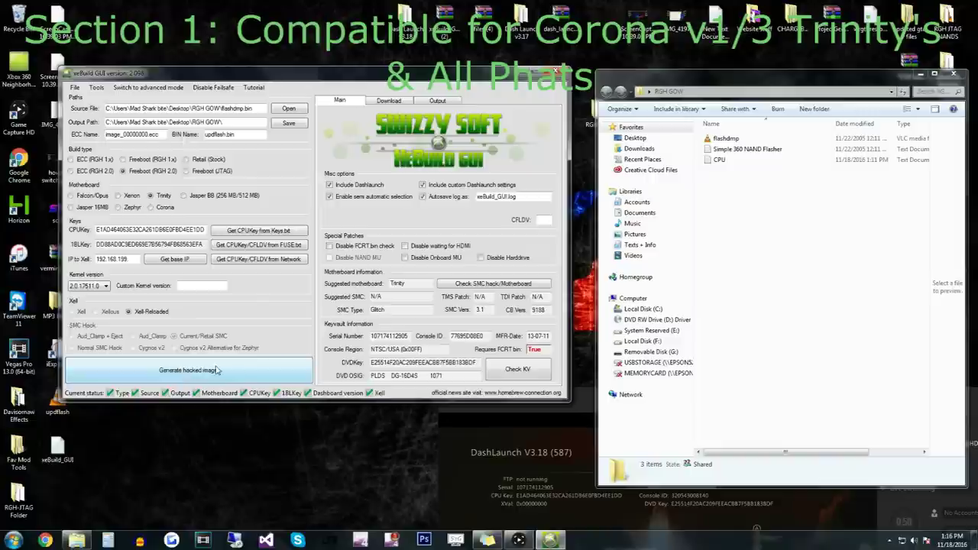
click(171, 372)
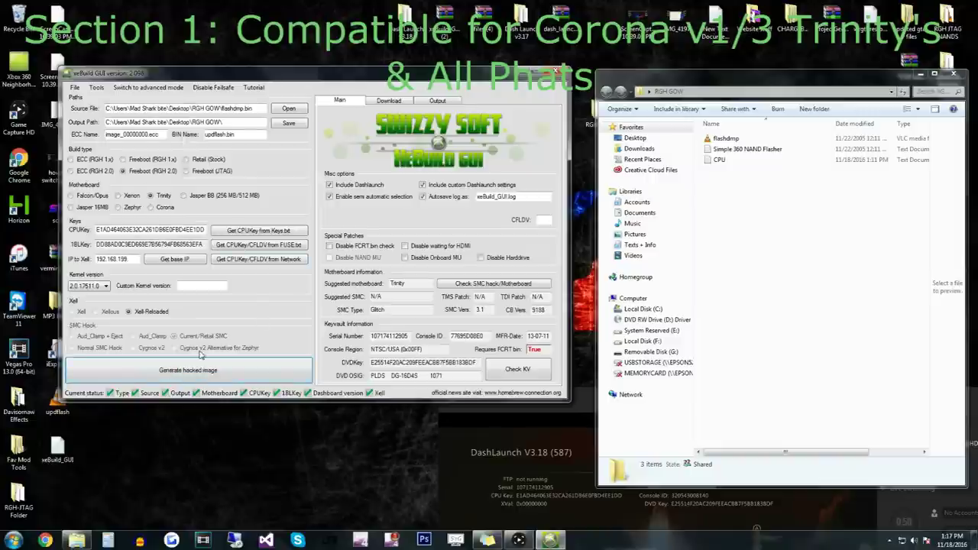
click(178, 370)
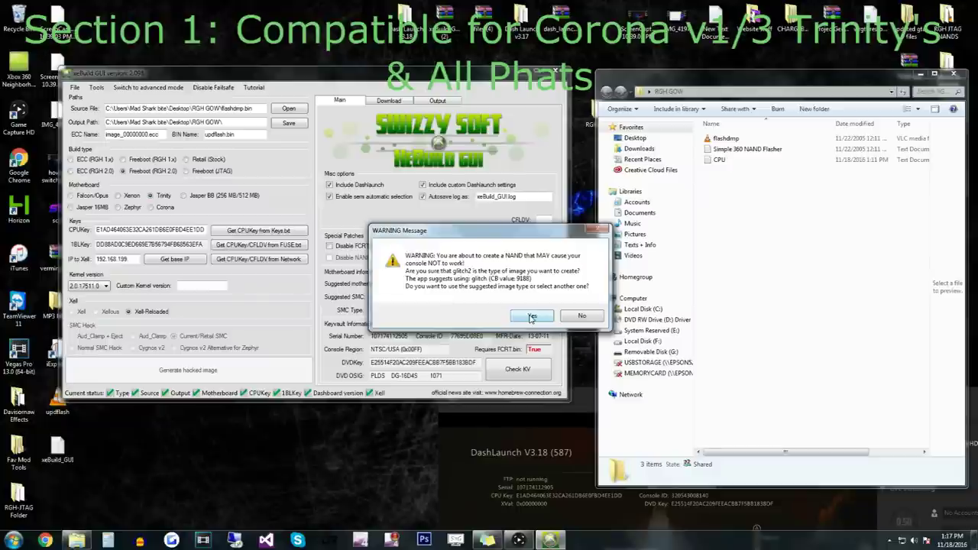
click(531, 317)
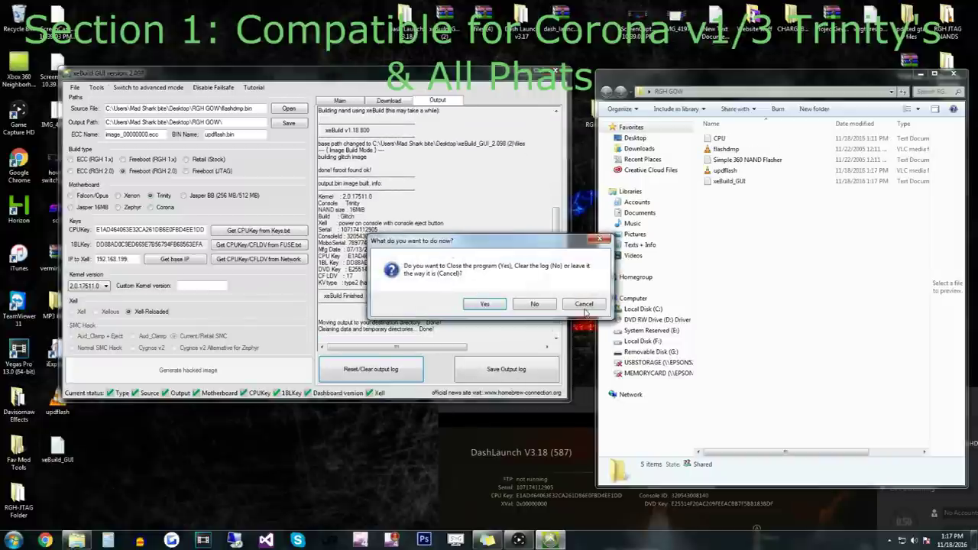
click(585, 304)
drag(560, 267, 556, 165)
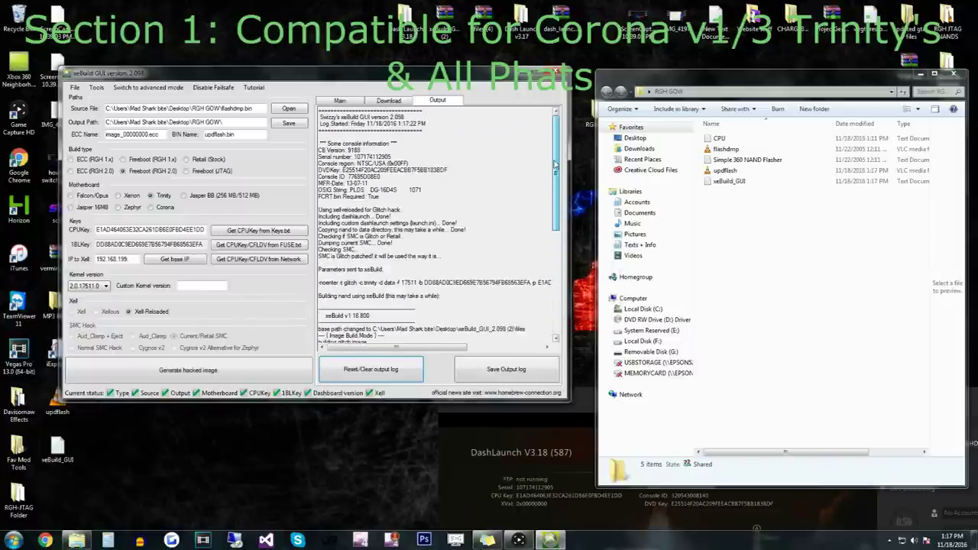
drag(557, 162, 557, 269)
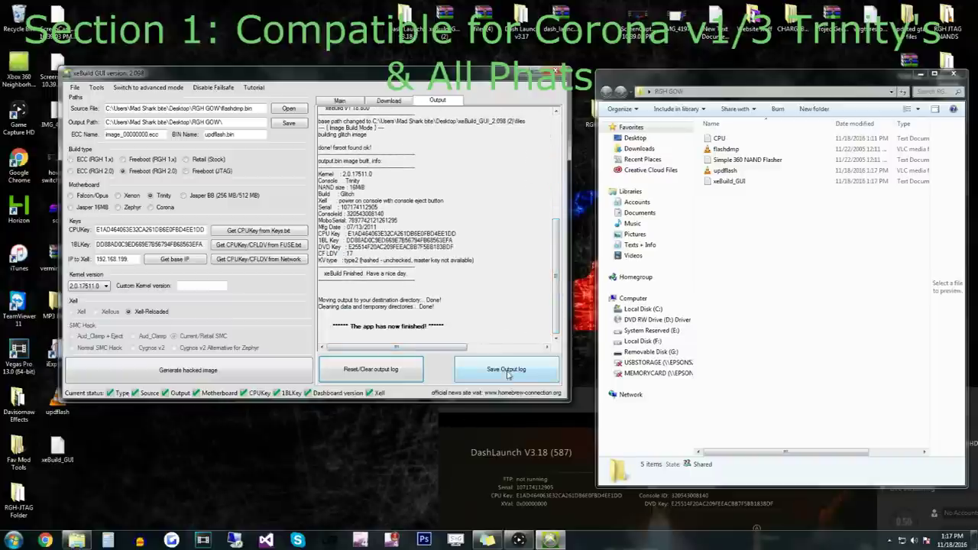
- Close xeBuild GUI, check the new updflash file, and open a second Explorer window on Removable Disk (G:)
click(557, 72)
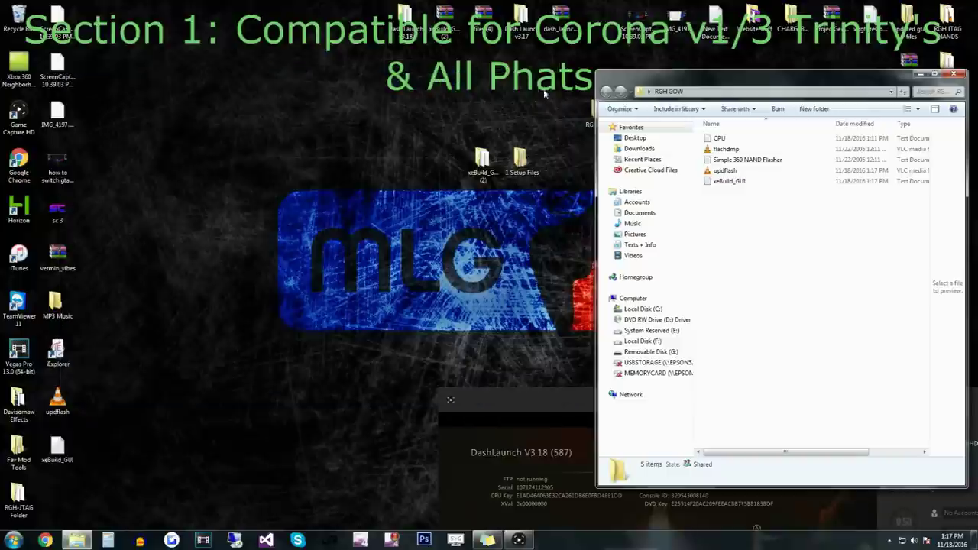
click(735, 171)
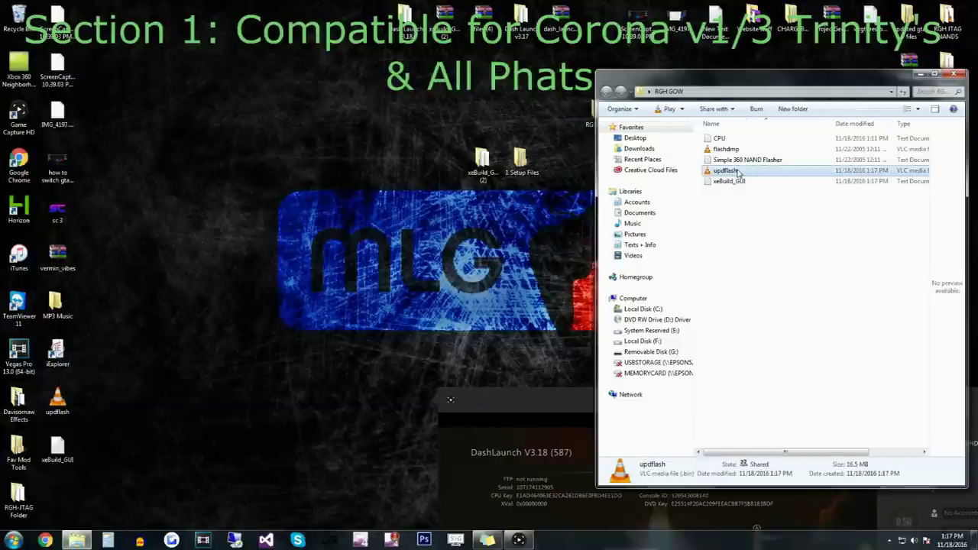
click(725, 244)
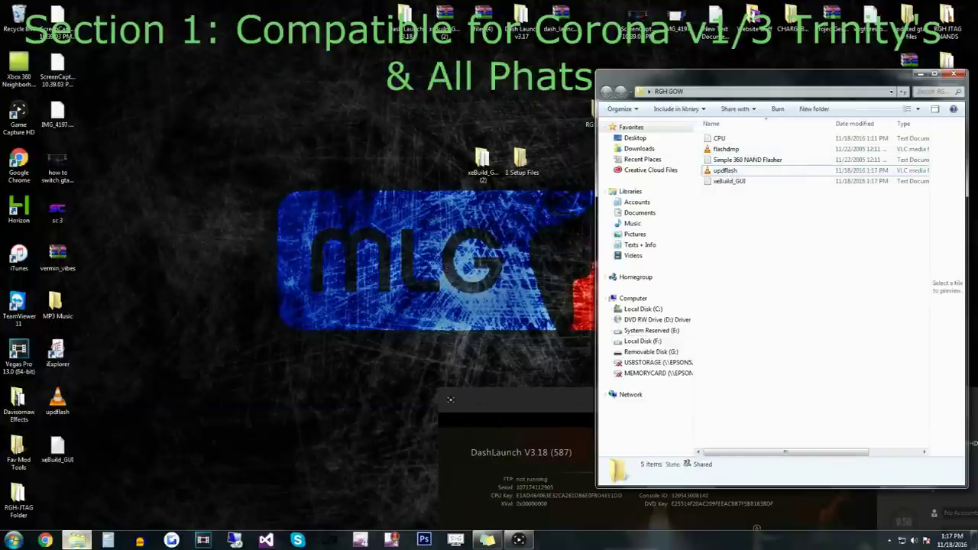
right_click(77, 540)
click(74, 491)
click(69, 296)
- Browse to G:\1 Setup Files\Simple 360 NAND Flasher v1.2\Simple 360 NAND Flasher and drag updflash into it
double_click(141, 83)
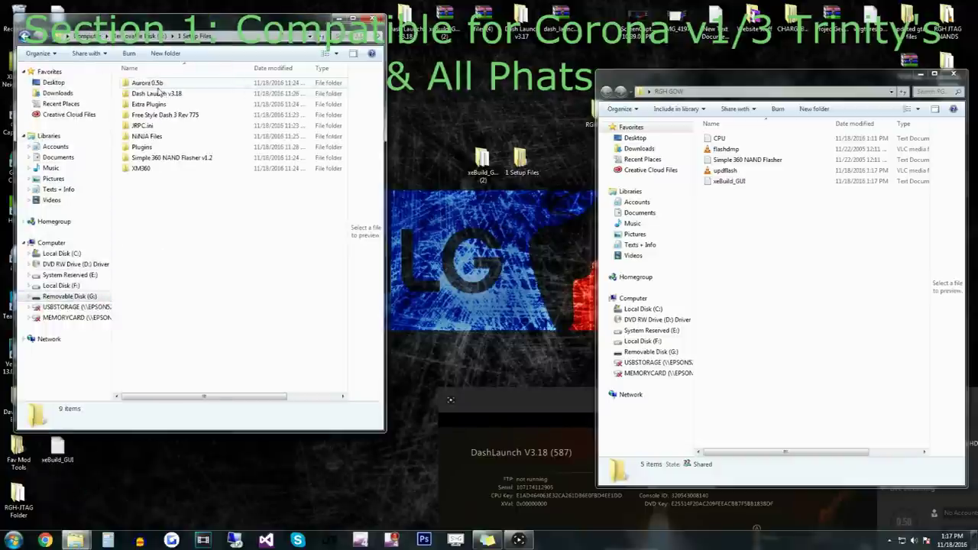
click(139, 159)
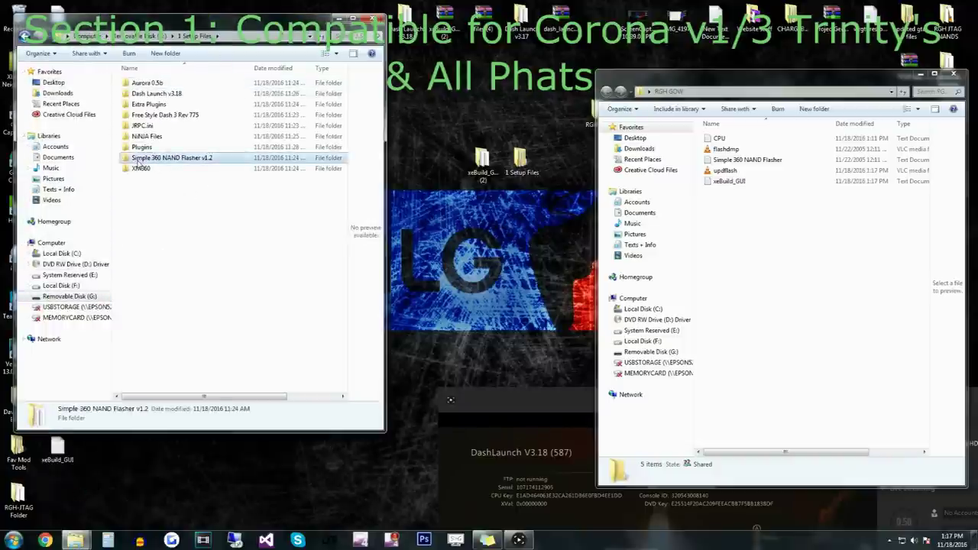
double_click(139, 159)
double_click(170, 84)
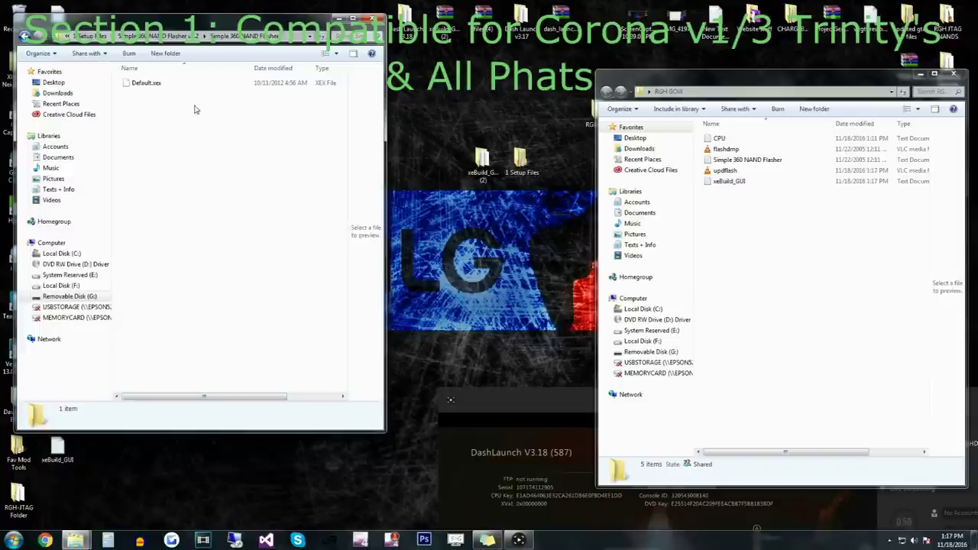
click(728, 173)
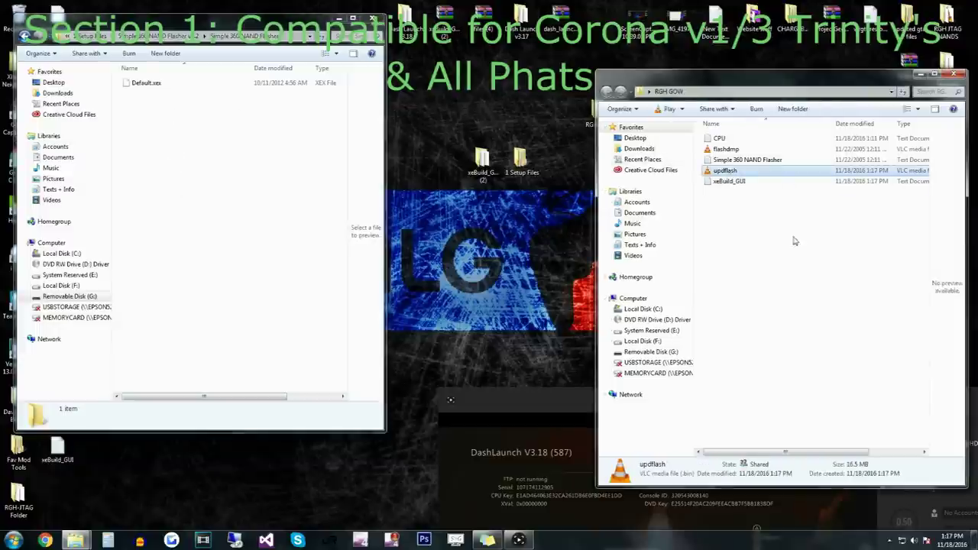
drag(724, 172, 326, 131)
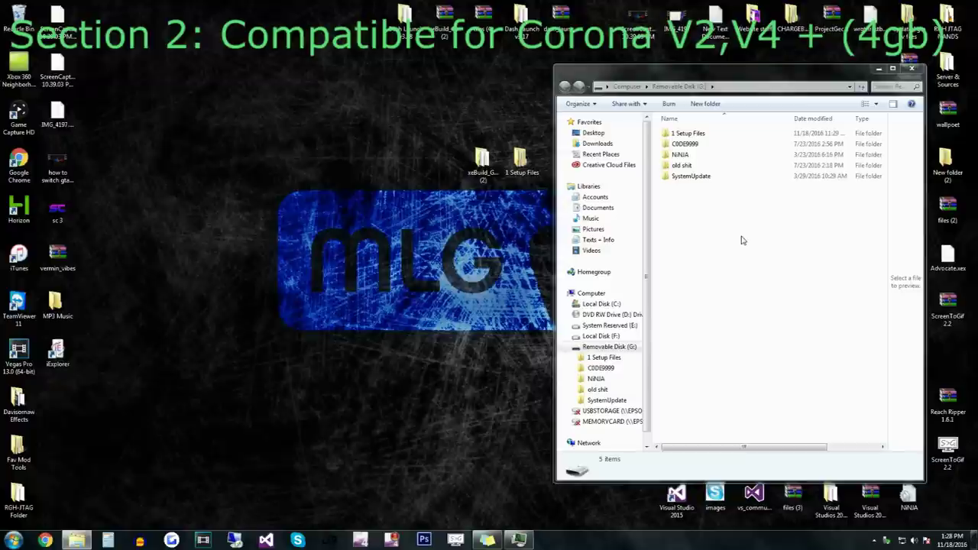
- Open 1 Setup Files, move the window left, then open Simple 360 NAND Flasher v1.2 and its inner folder
double_click(704, 136)
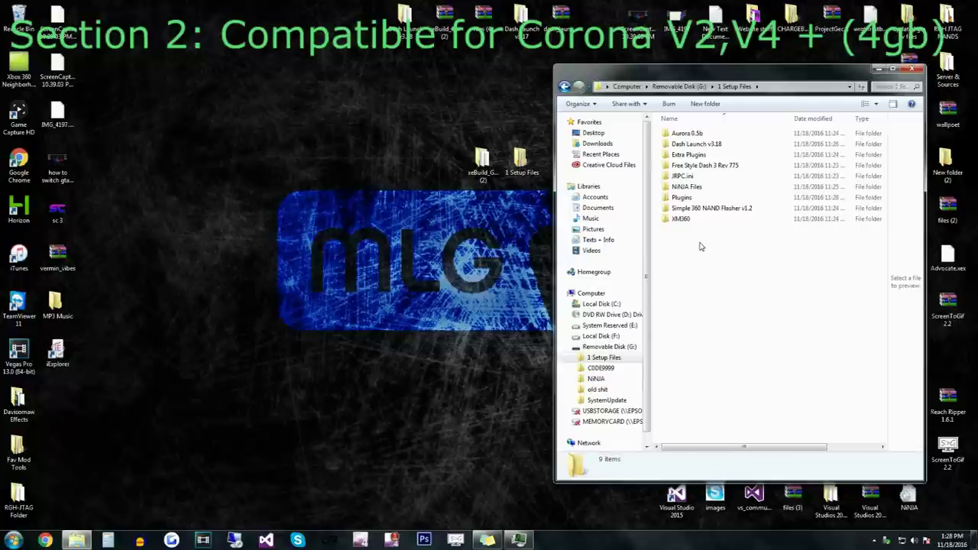
drag(733, 70, 279, 42)
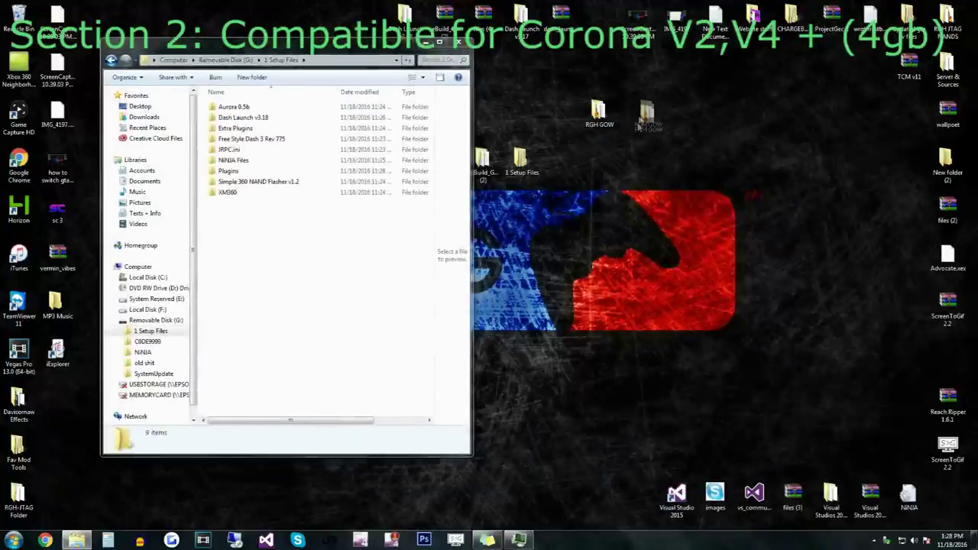
drag(324, 52, 308, 80)
click(599, 116)
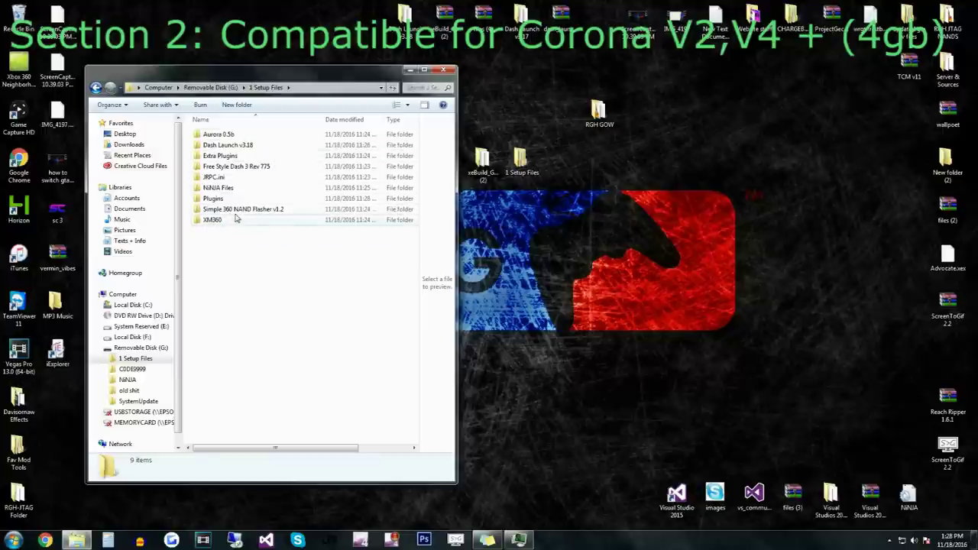
double_click(227, 210)
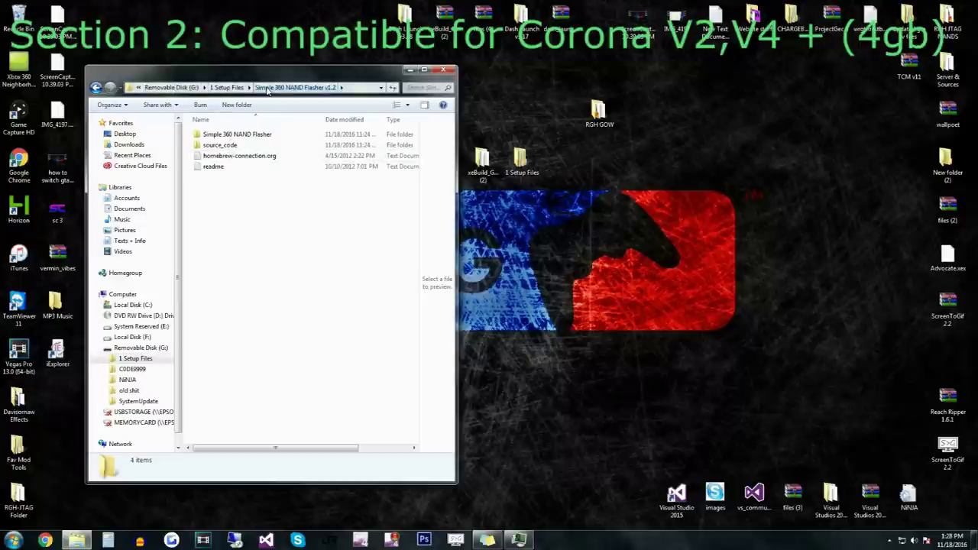
double_click(221, 134)
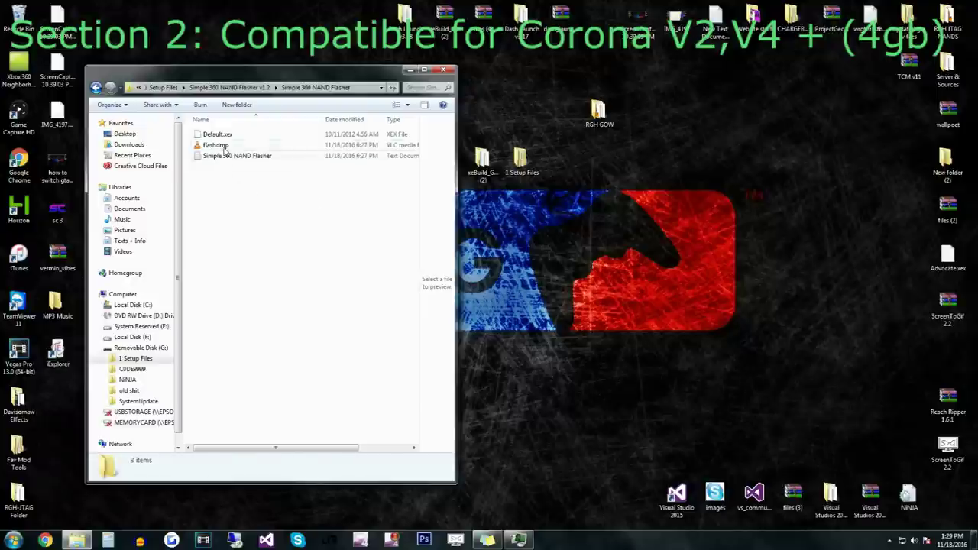
- Inspect flashdmp and the flasher text document, then bring up the desktop's New item menu
click(223, 147)
click(208, 170)
click(216, 155)
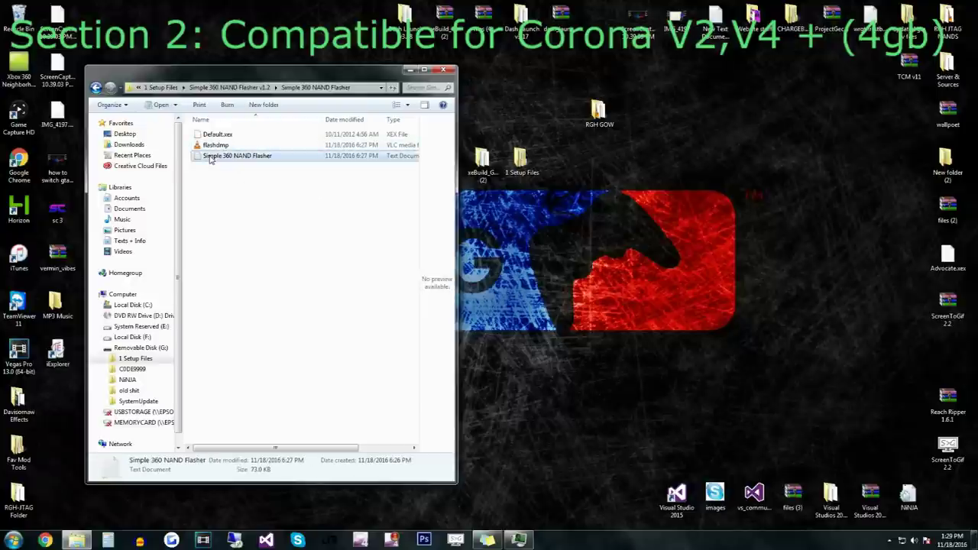
click(220, 145)
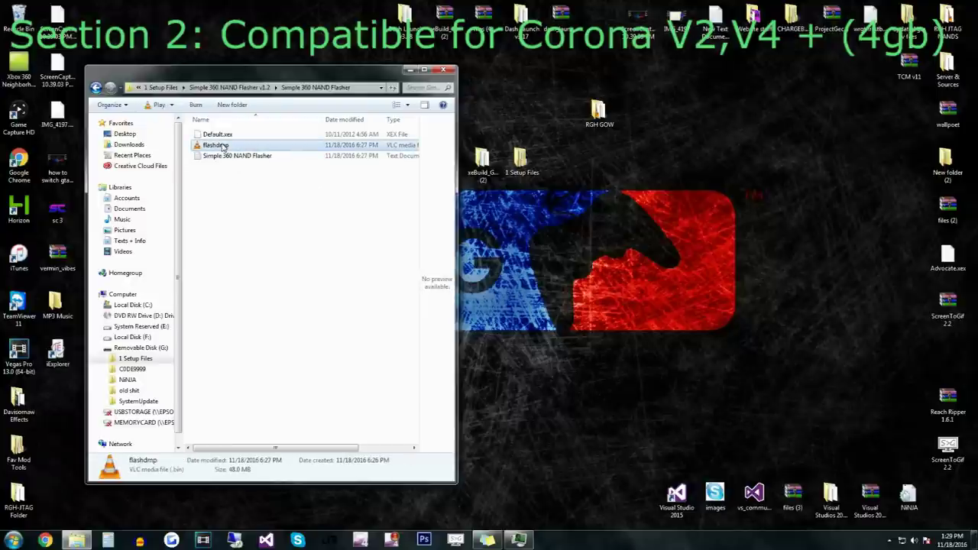
click(659, 126)
right_click(660, 126)
mouse_move(703, 221)
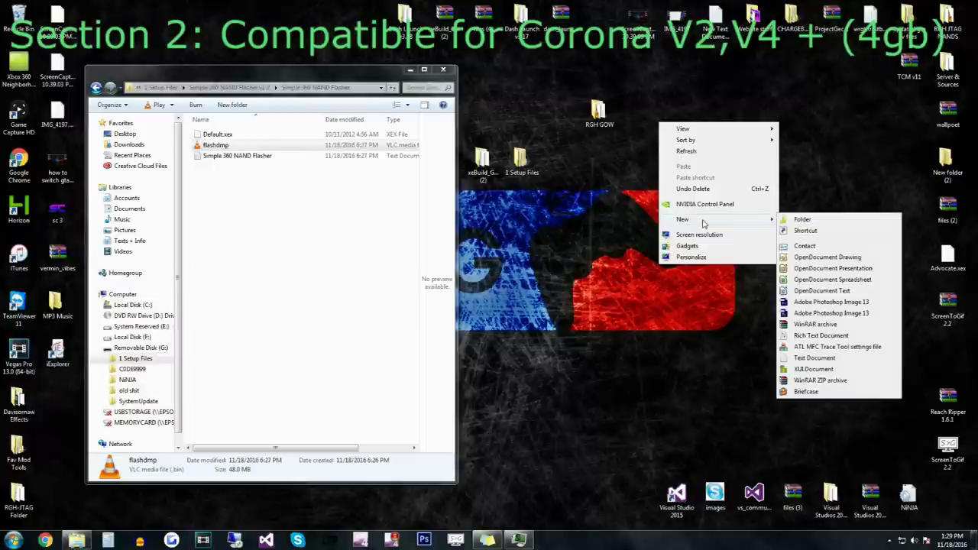
- Create a new text document on the desktop, then delete it
click(819, 363)
right_click(678, 107)
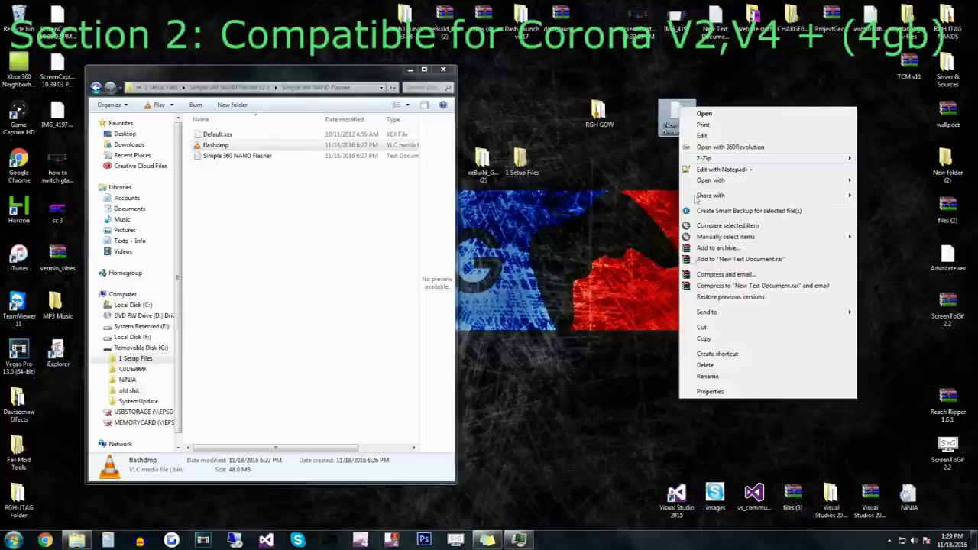
click(713, 366)
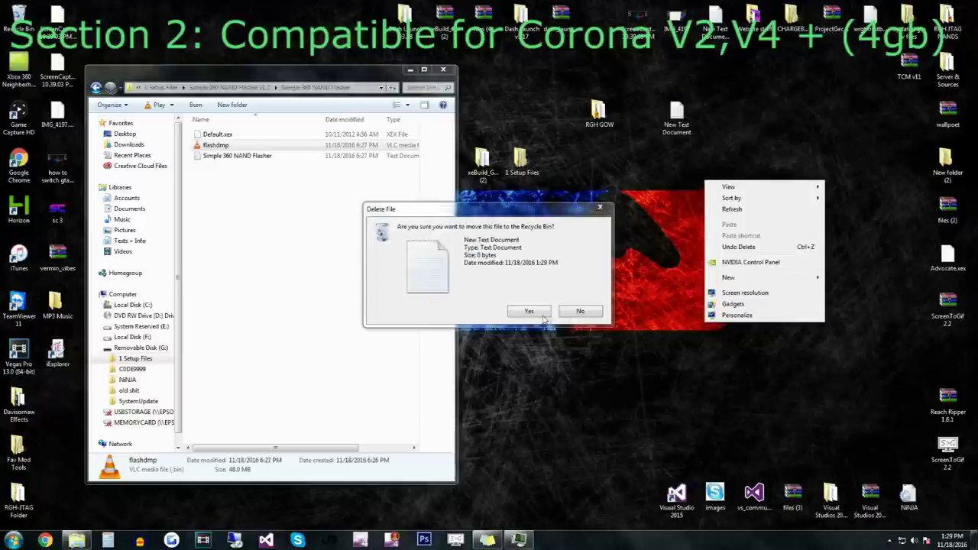
click(547, 320)
- Create a desktop folder named 'Black Corona 4GB' and move it up one slot beside RGH GOW
right_click(656, 135)
mouse_move(696, 232)
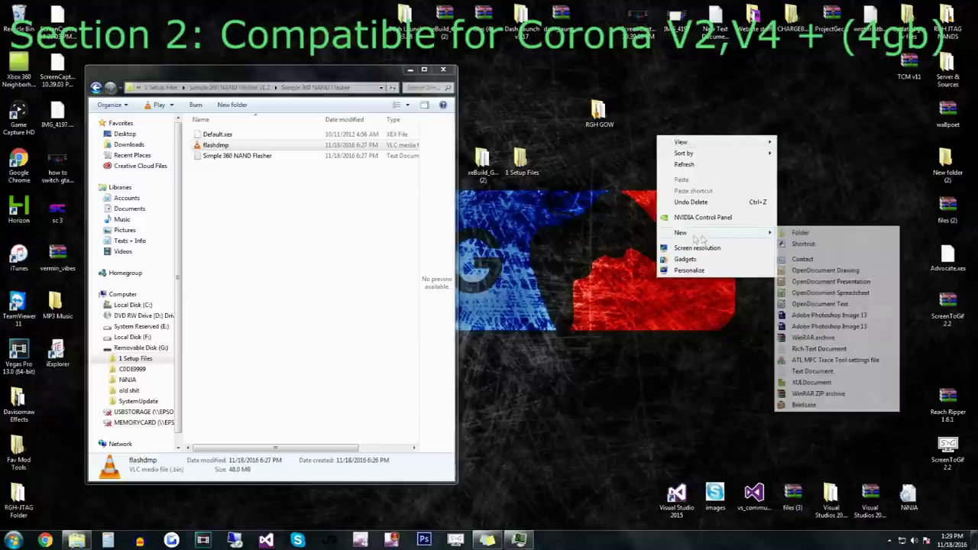
click(790, 234)
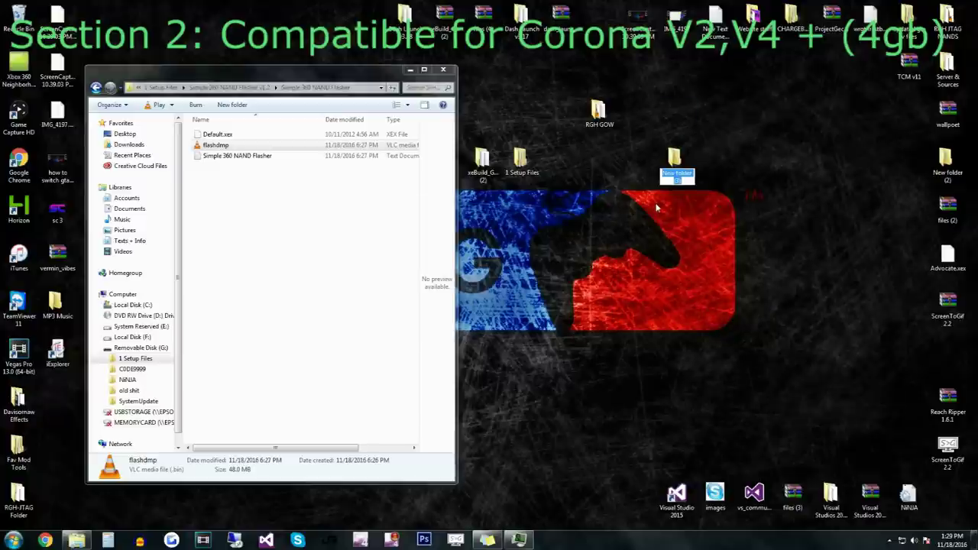
text(Bal)
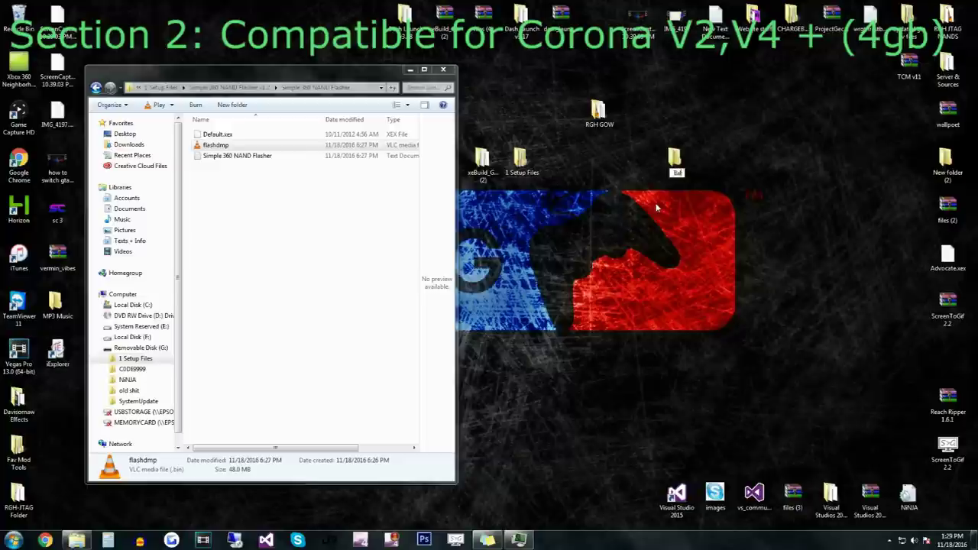
text(lack Corona 4GB)
key(Return)
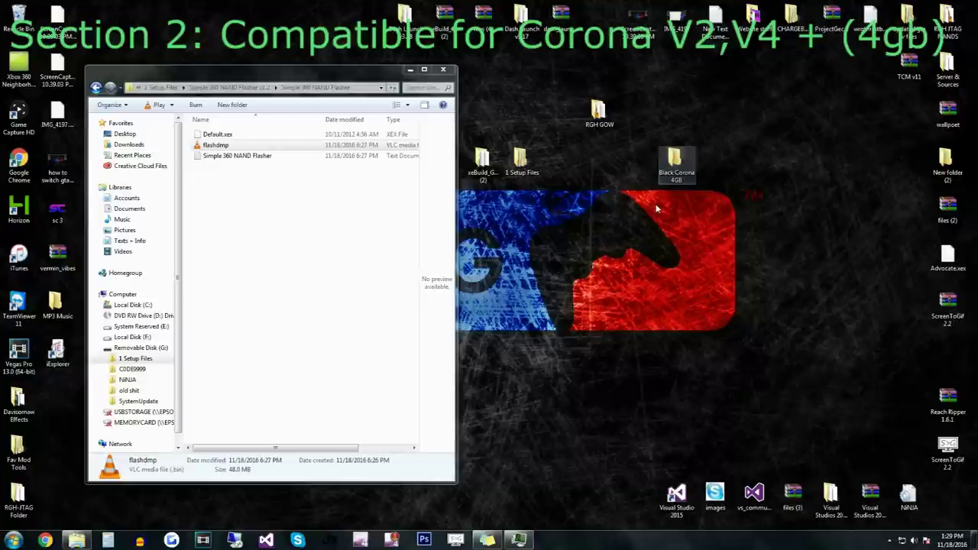
drag(676, 176, 684, 158)
click(684, 157)
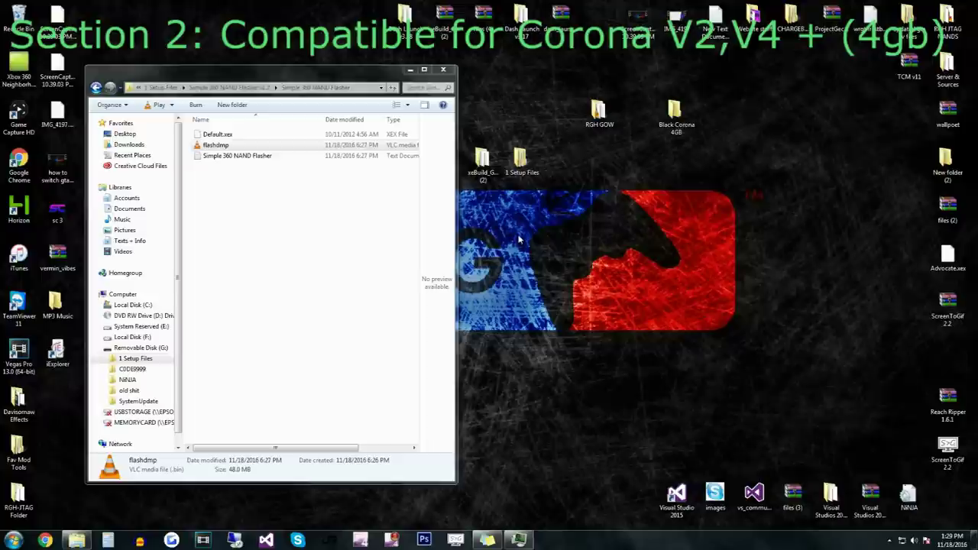
- Delete flashdmp and the Simple 360 NAND Flasher file from the USB folder, leaving only Default.xex
drag(315, 170, 680, 133)
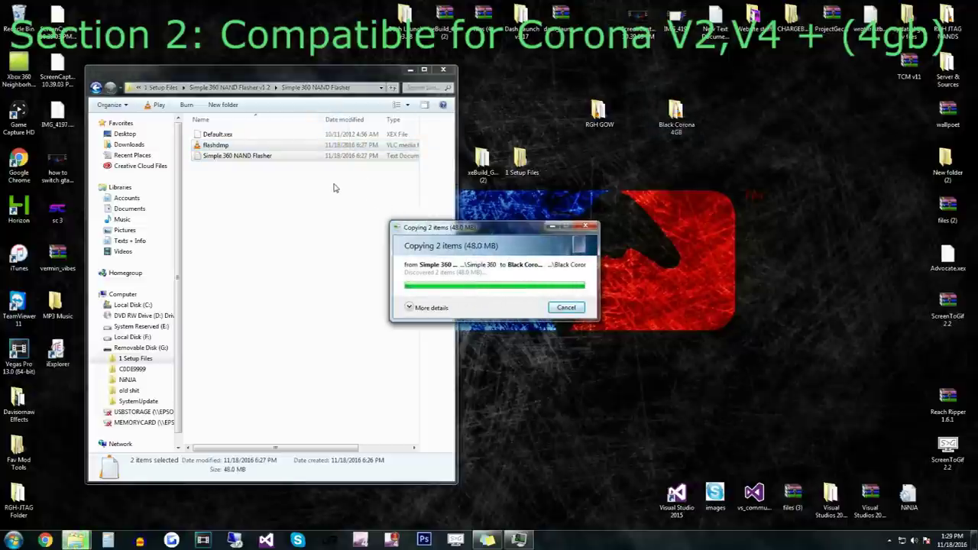
drag(305, 203, 275, 146)
right_click(275, 146)
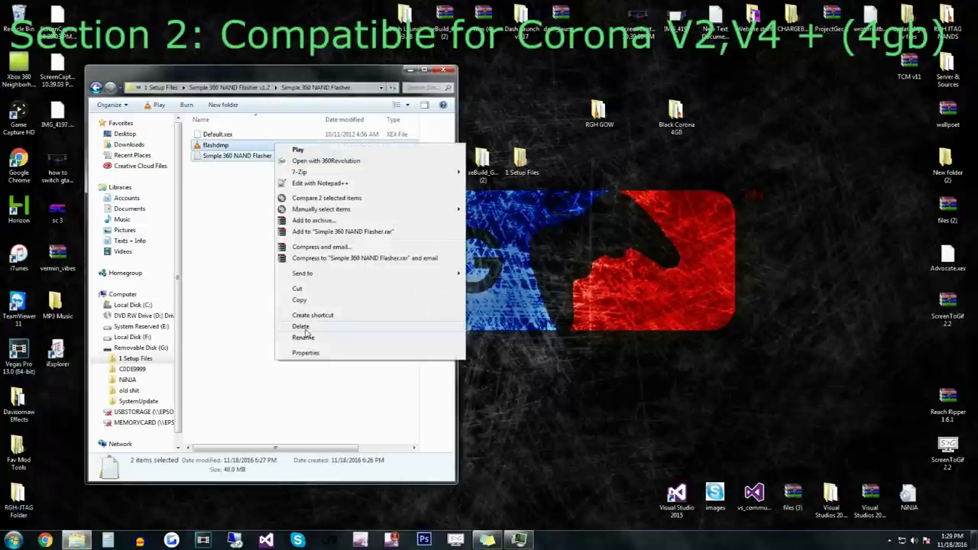
click(302, 327)
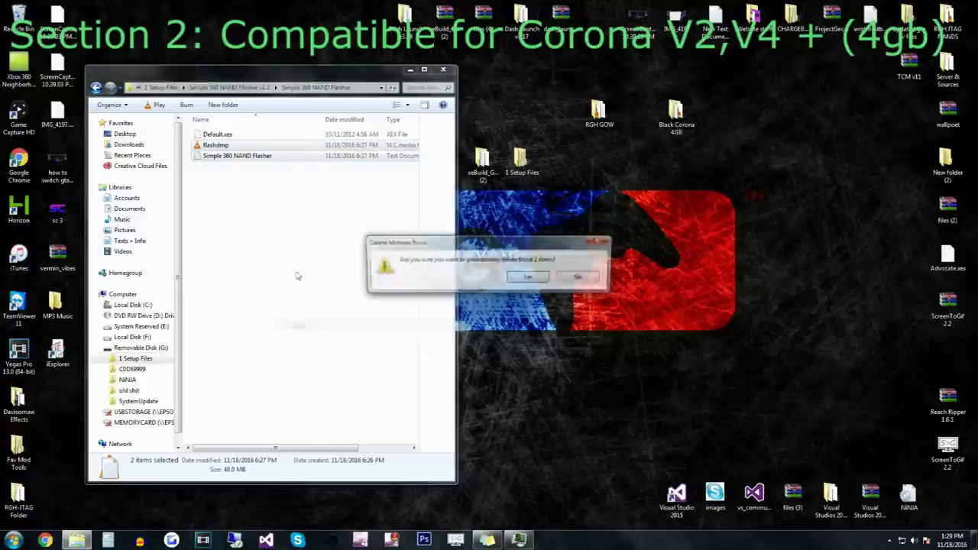
click(538, 279)
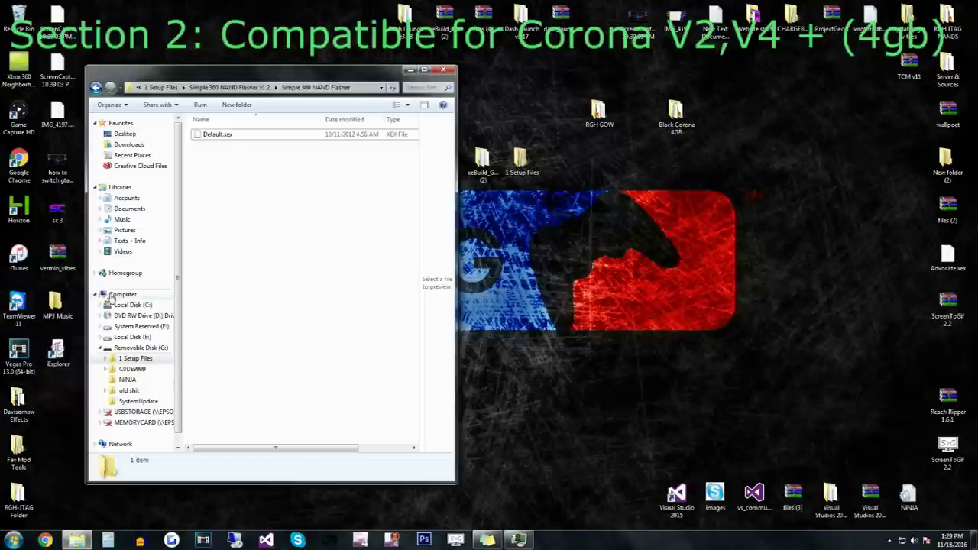
click(23, 124)
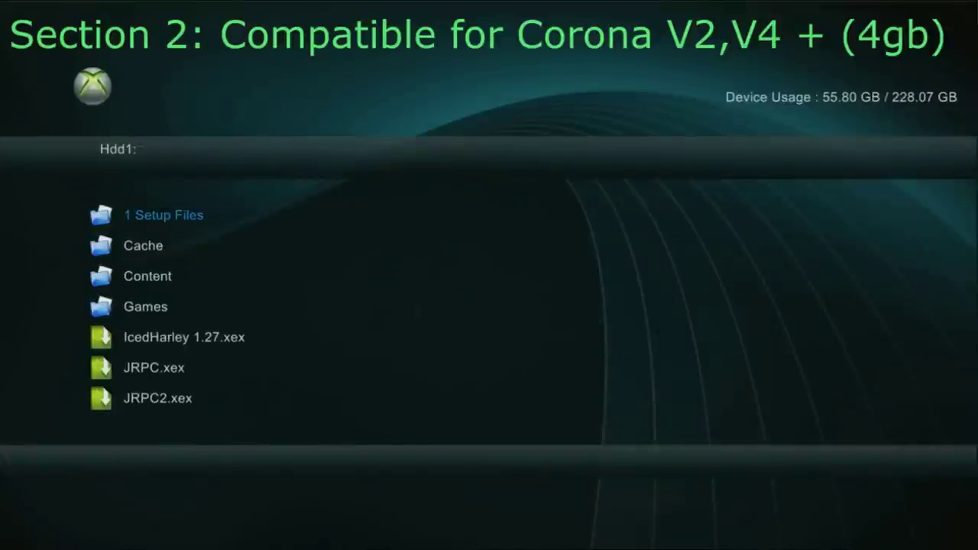
- Launch default.xex from Hdd1:\1 Setup Files\Dash Launch v3.17\Installer and cancel the update prompt
key(Return)
key(Down)
key(Return)
key(Down)
key(Return)
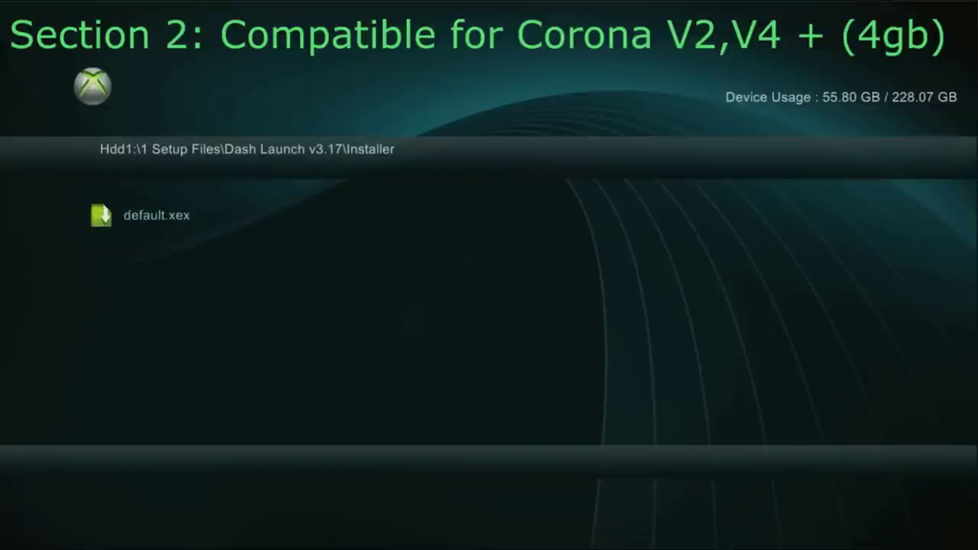
key(Return)
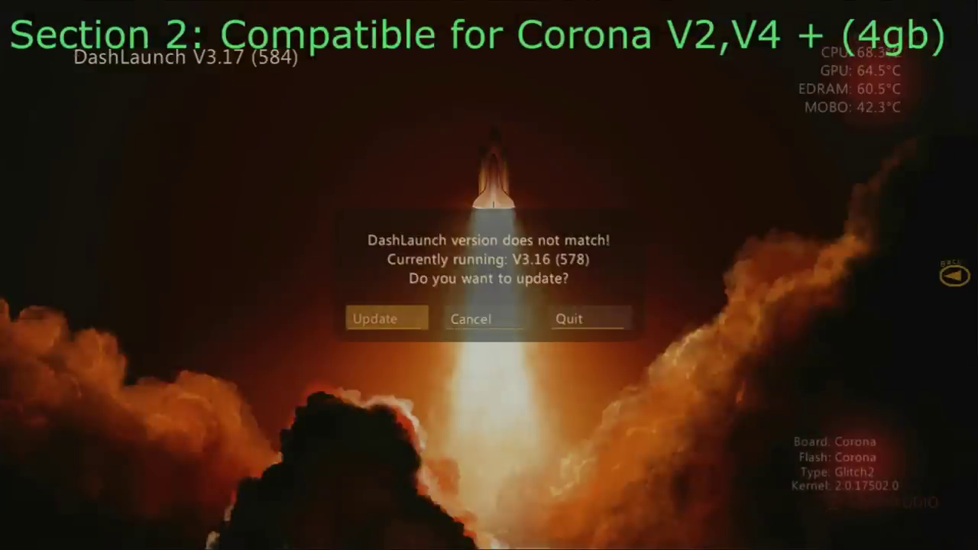
key(Right)
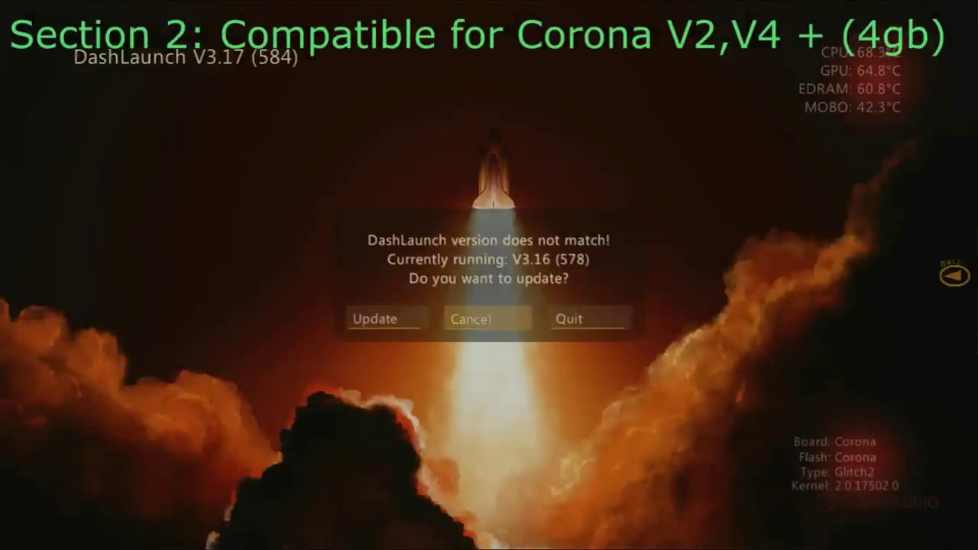
key(Return)
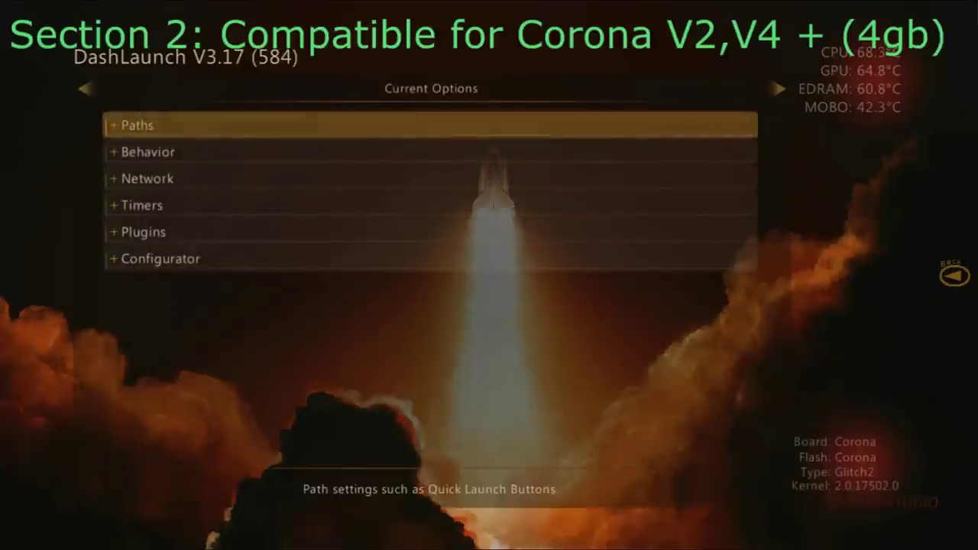
- Enable CPU Fan Speed Override on DashLaunch's Advanced Information page and move the capture window aside
key(Right)
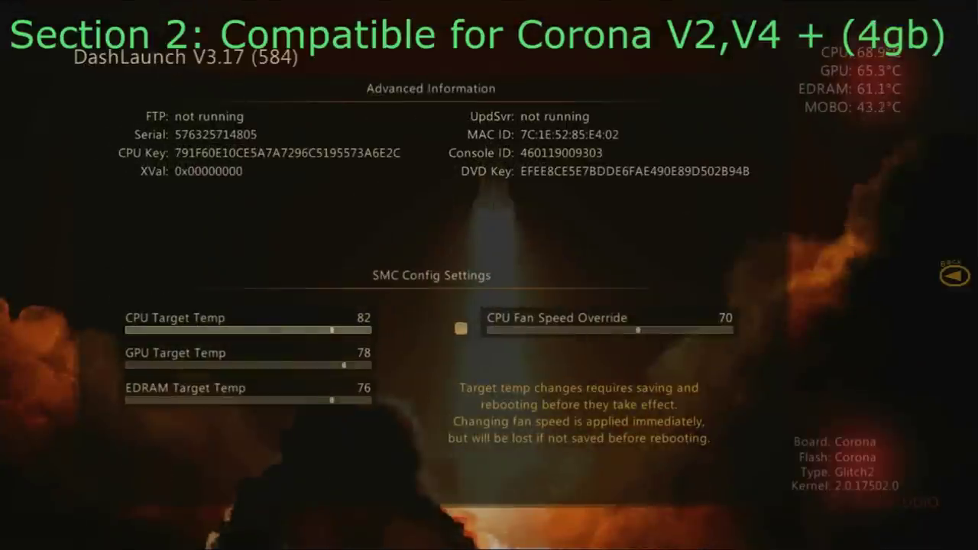
key(Return)
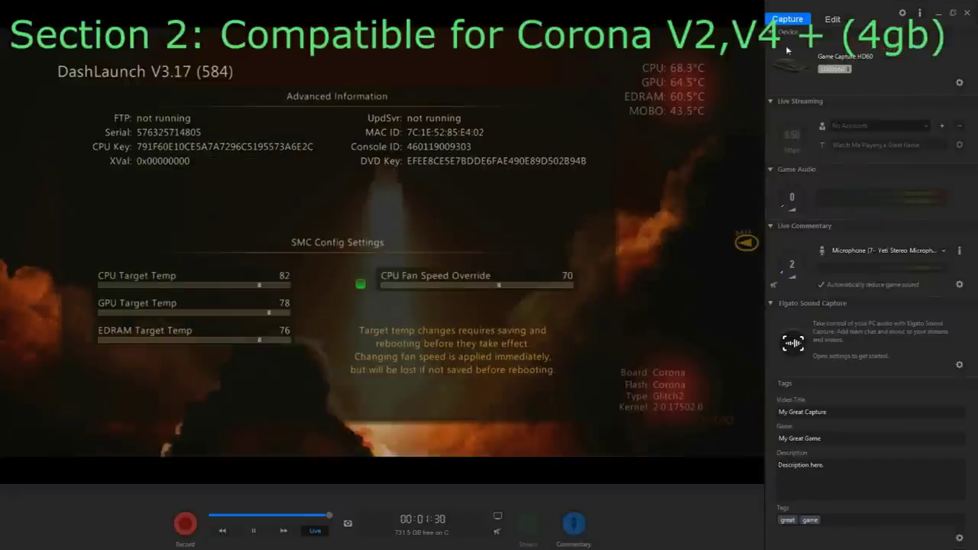
key(super+Down)
drag(560, 25, 931, 372)
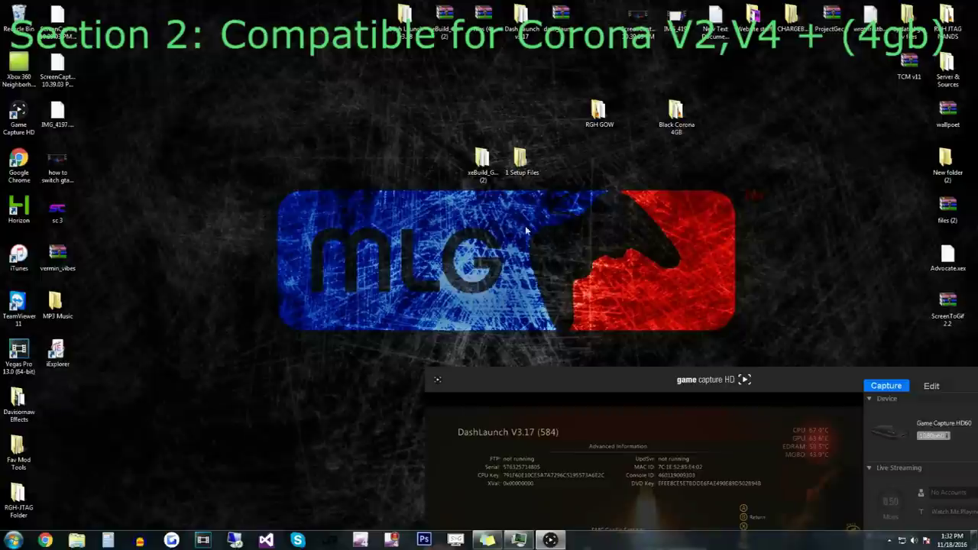
- Run xeBuild GUI 2.0 from the xeBuild_GUI_2.028 (2) desktop folder and close the folder window
click(484, 170)
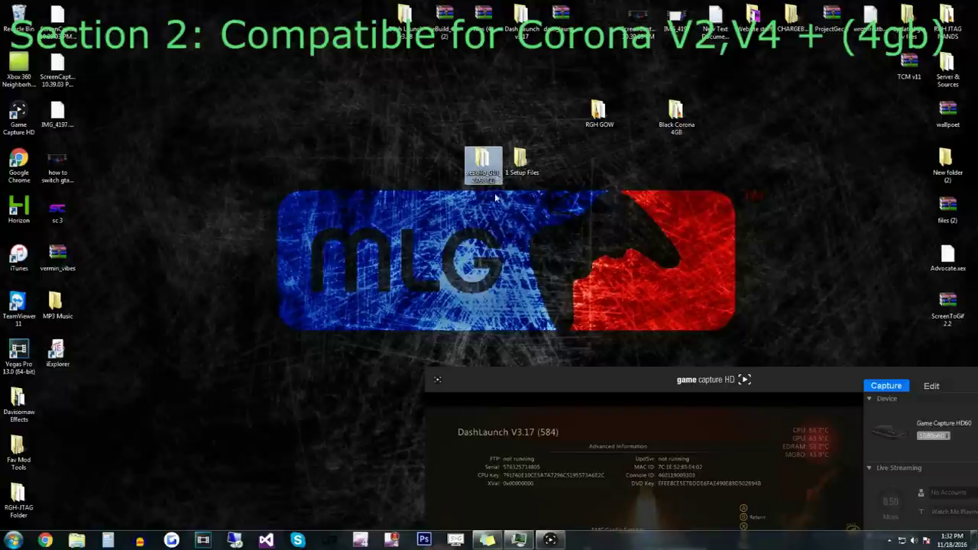
double_click(479, 178)
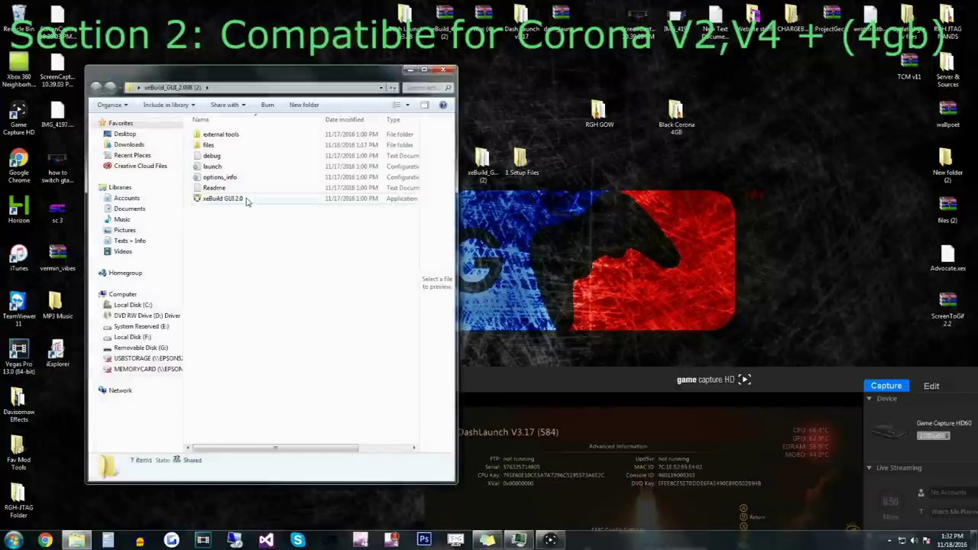
double_click(246, 201)
click(516, 278)
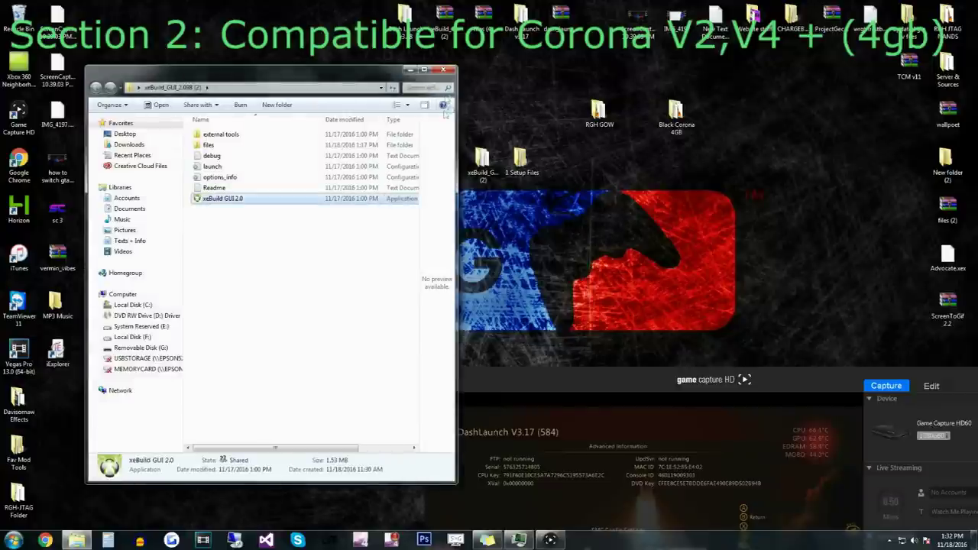
click(443, 69)
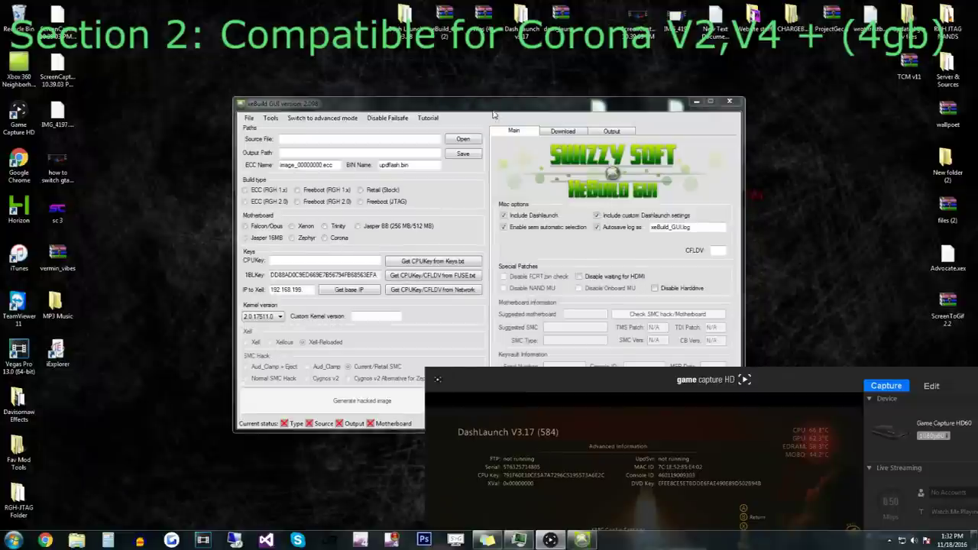
drag(493, 113, 403, 82)
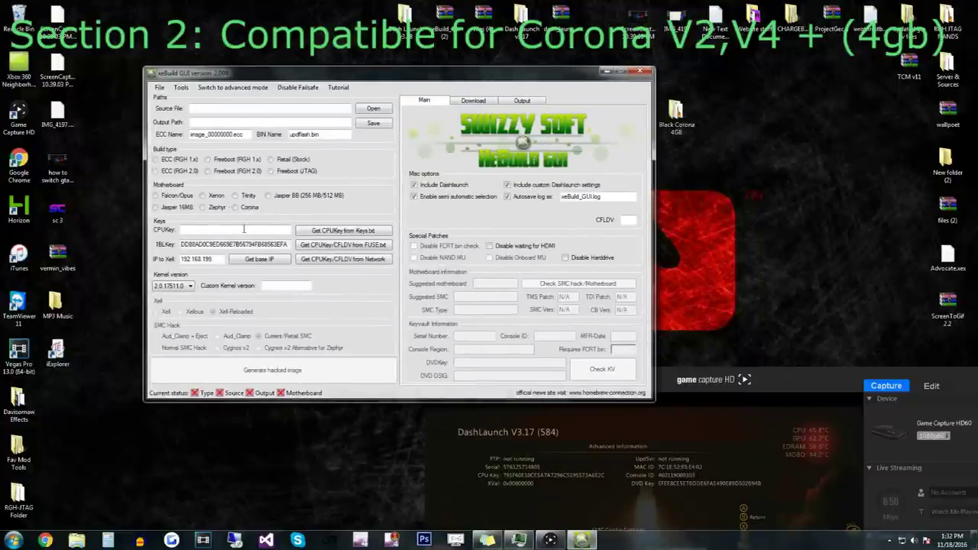
- Create a new text file named cpu in Black Corona 4GB and open it in Notepad
double_click(676, 115)
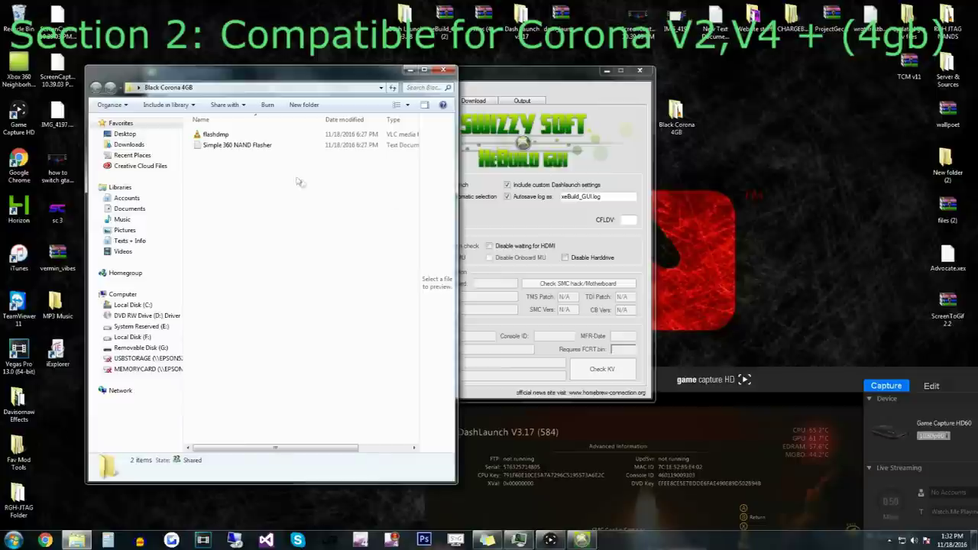
right_click(290, 177)
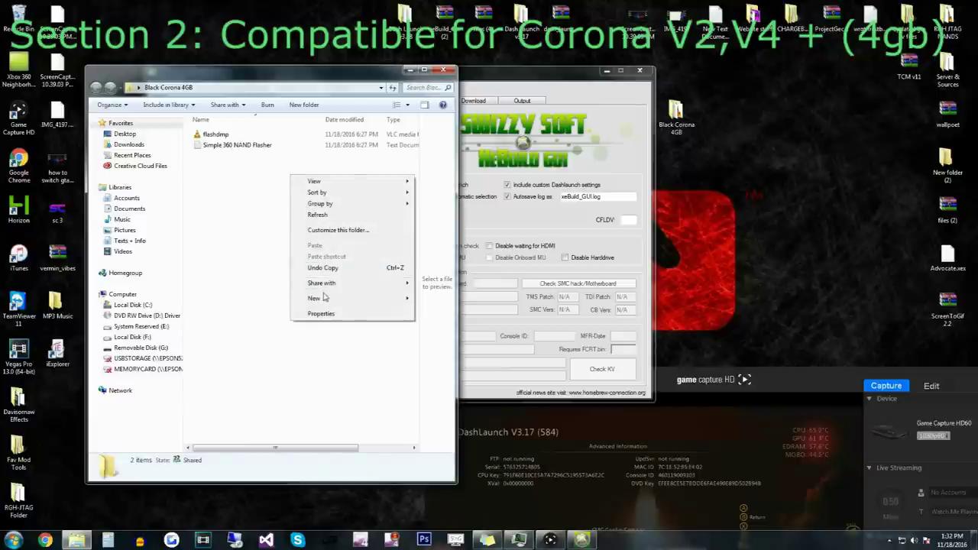
mouse_move(325, 298)
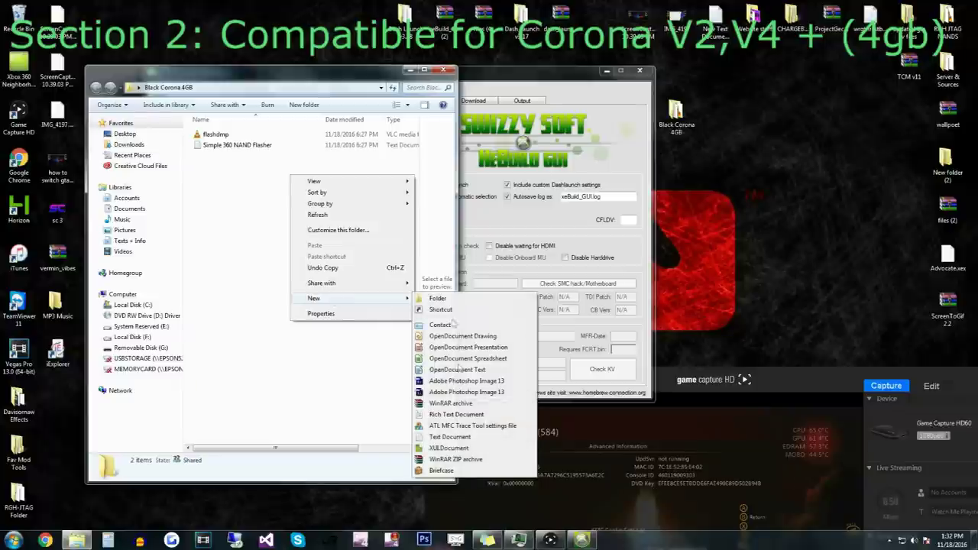
click(436, 437)
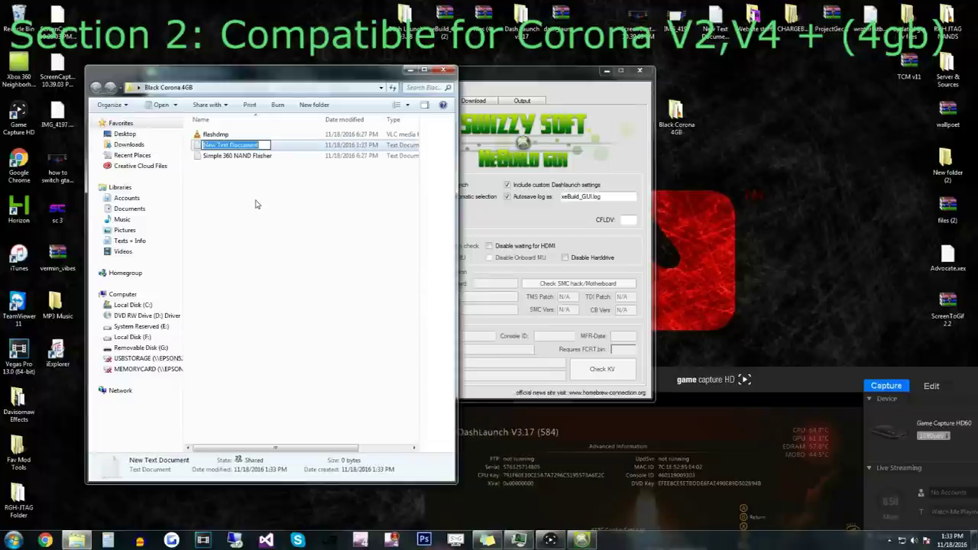
text(cpu)
key(Return)
click(275, 145)
double_click(284, 135)
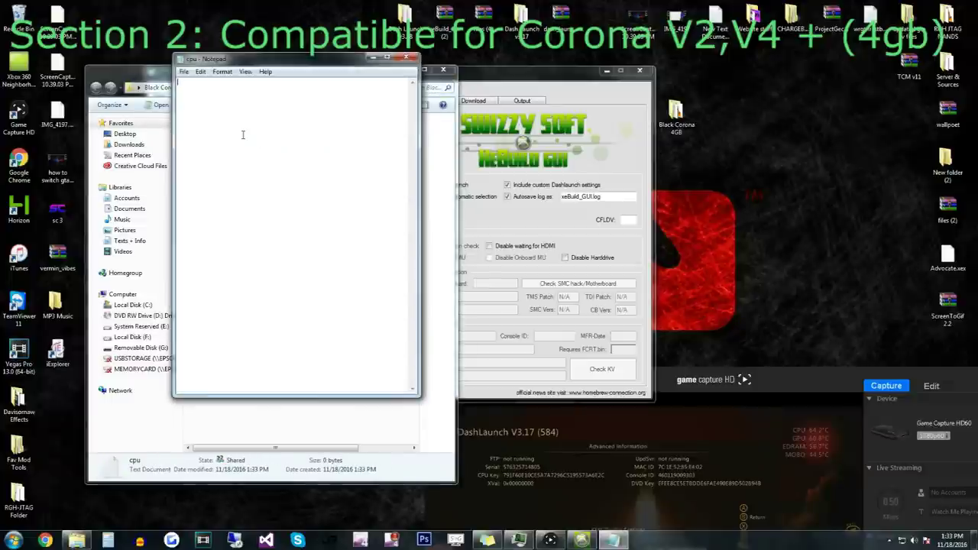
- Paste the console's CPU key into the cpu file and shrink Notepad to a single line
drag(256, 56, 554, 106)
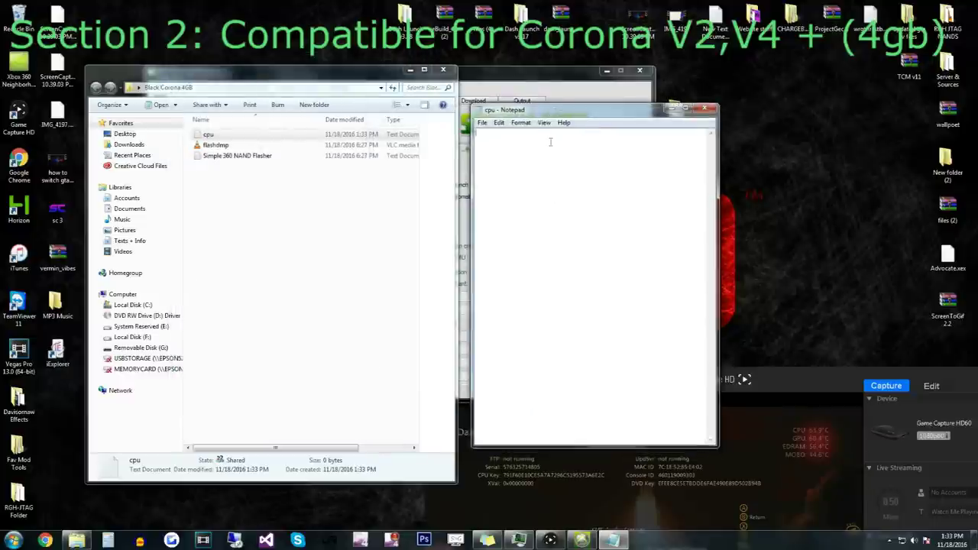
drag(580, 444, 562, 405)
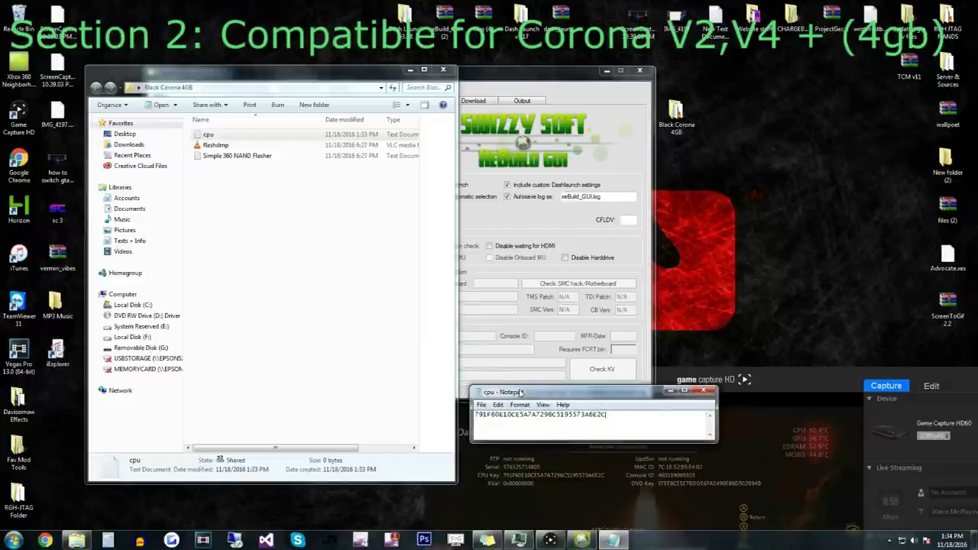
drag(523, 392, 555, 417)
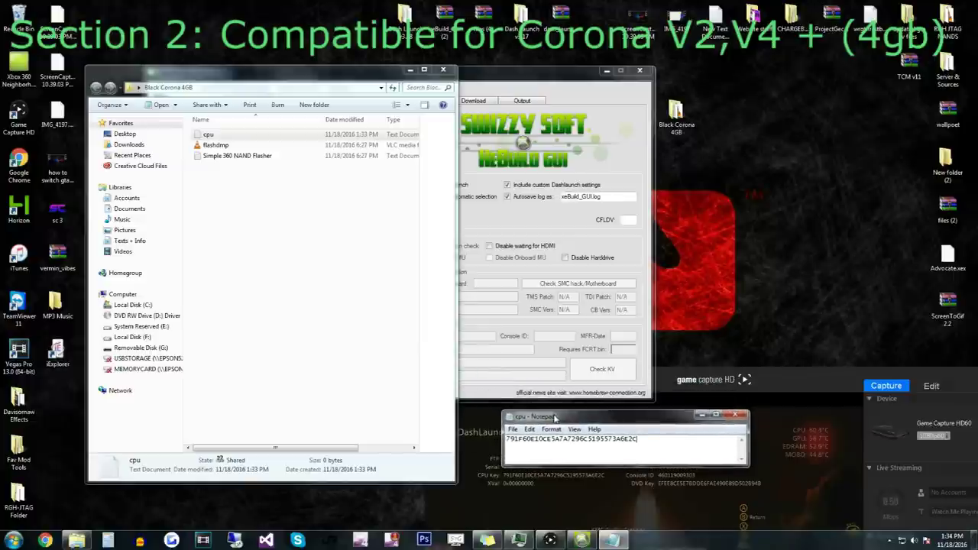
click(556, 470)
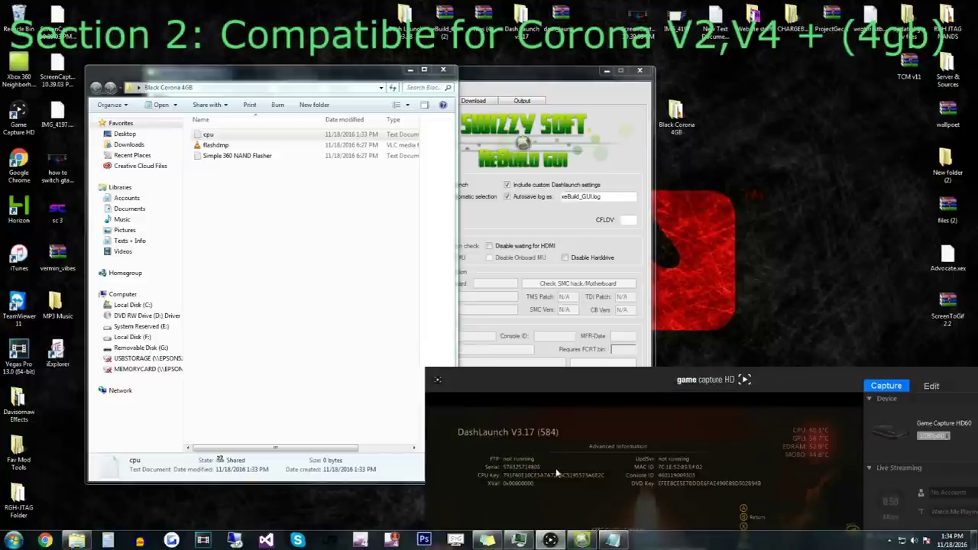
click(611, 540)
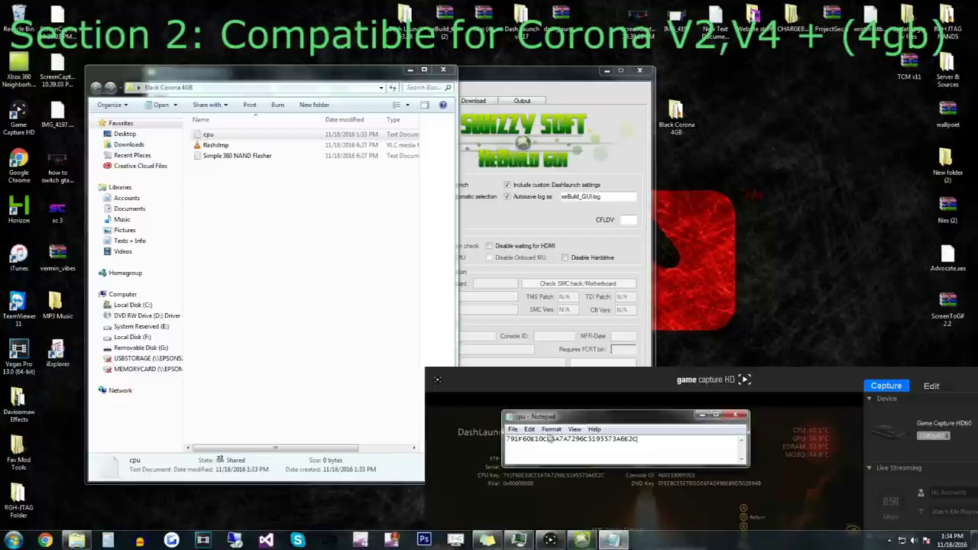
drag(555, 467, 551, 443)
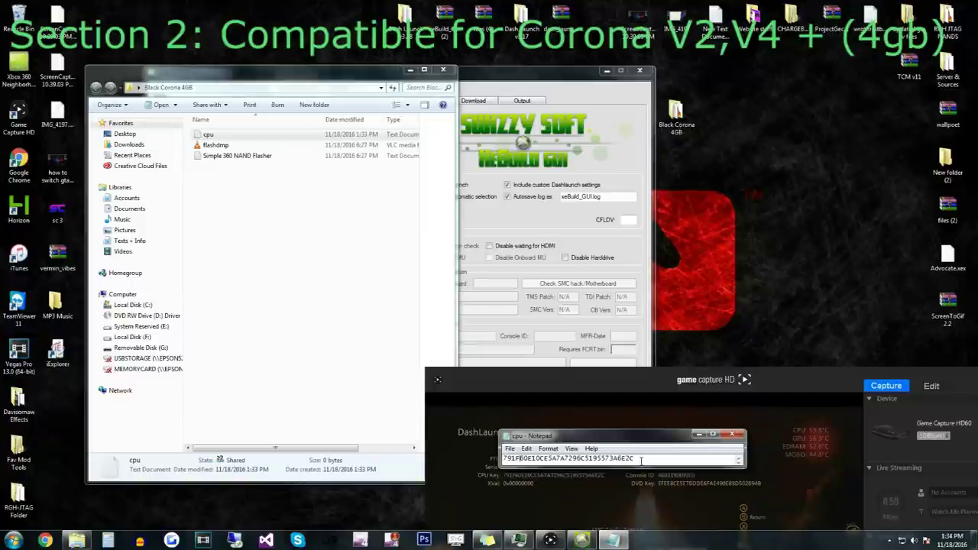
- Save the cpu file containing the CPU key
click(516, 449)
click(516, 449)
click(515, 449)
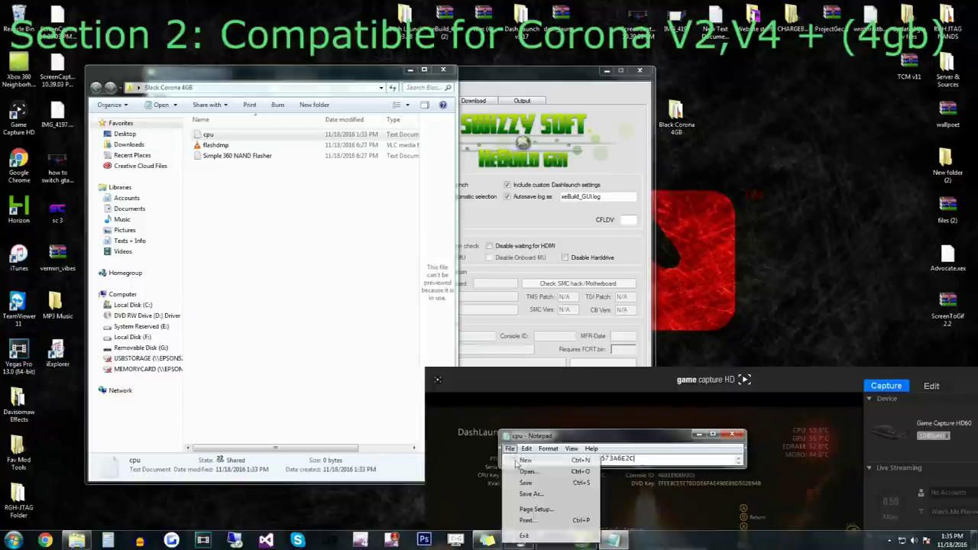
click(526, 482)
click(510, 449)
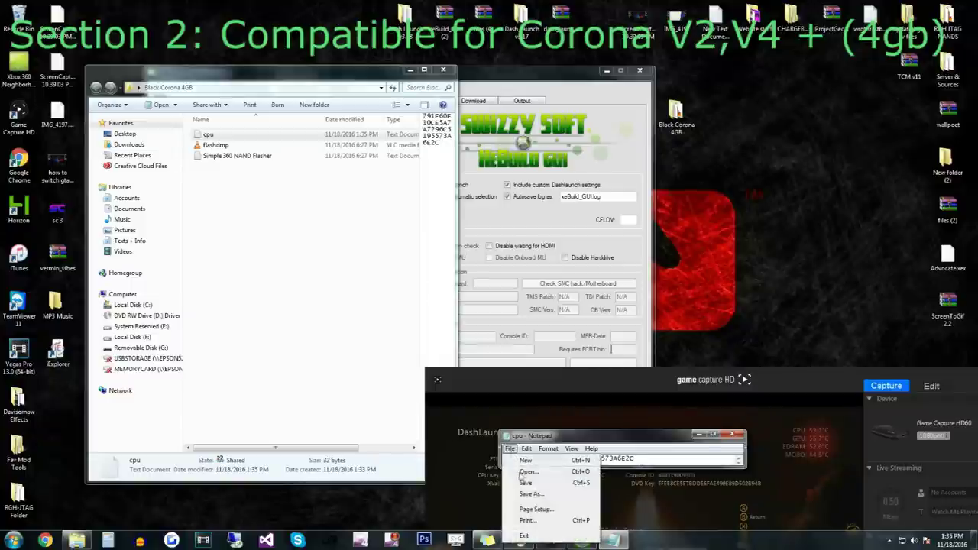
click(525, 483)
- Copy the CPU key string from the file and close Notepad
double_click(651, 460)
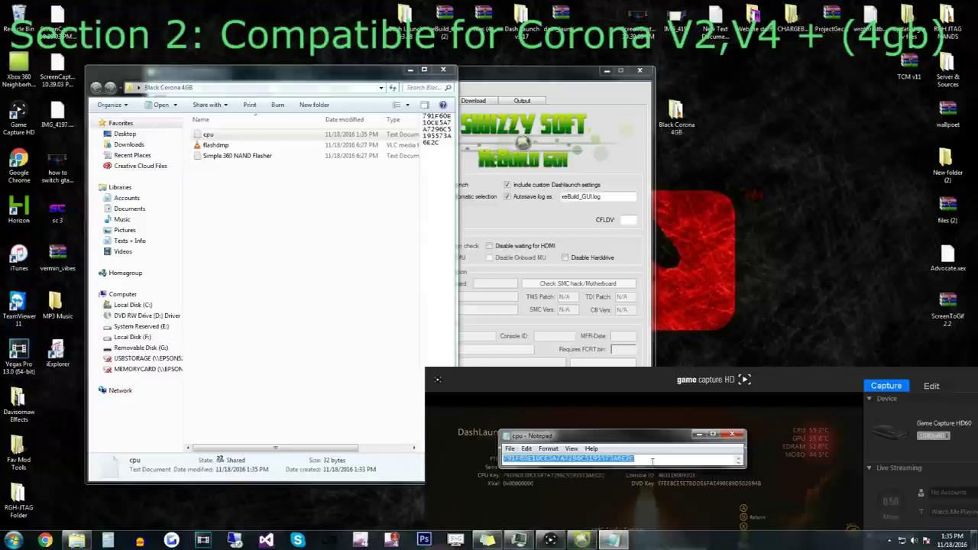
right_click(652, 461)
click(676, 353)
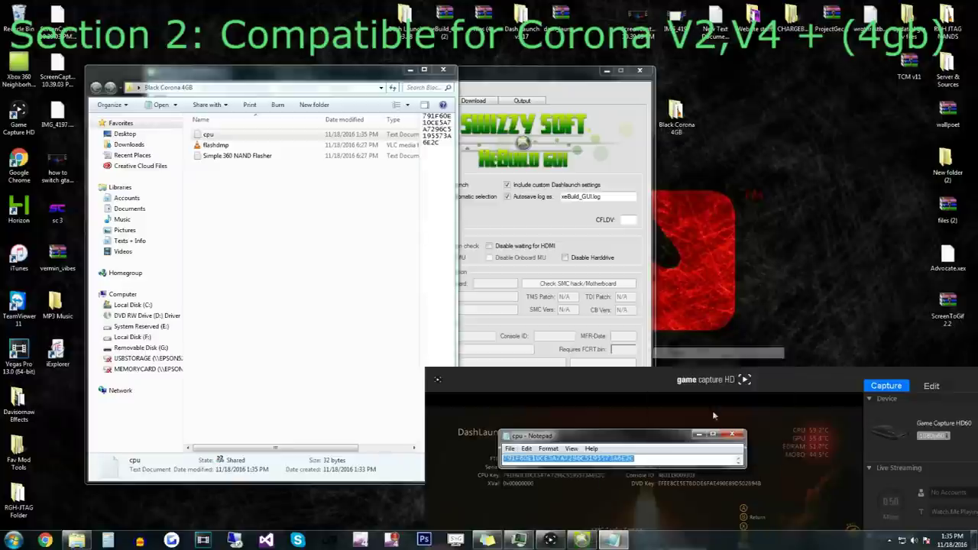
click(738, 436)
click(403, 202)
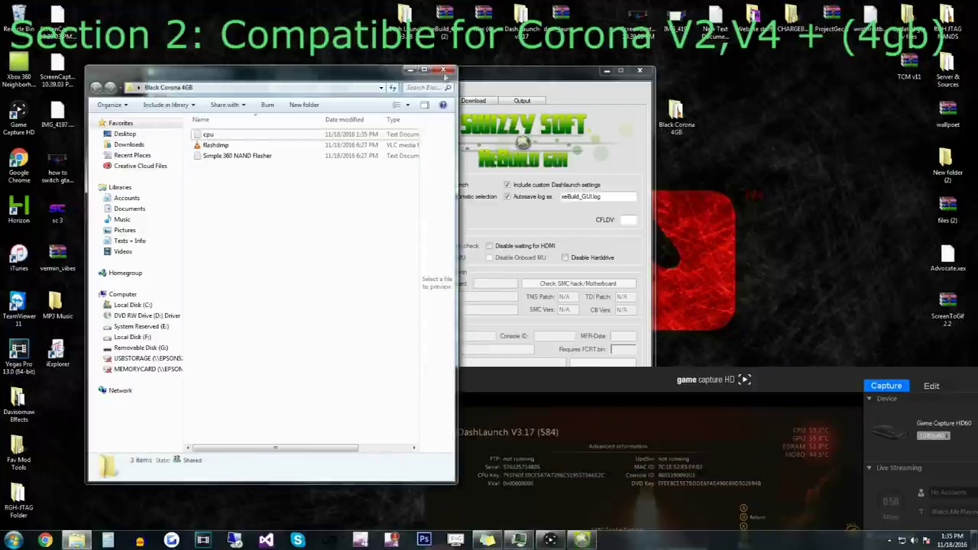
- Paste the CPU key into xeBuild's CPUKey field
click(443, 70)
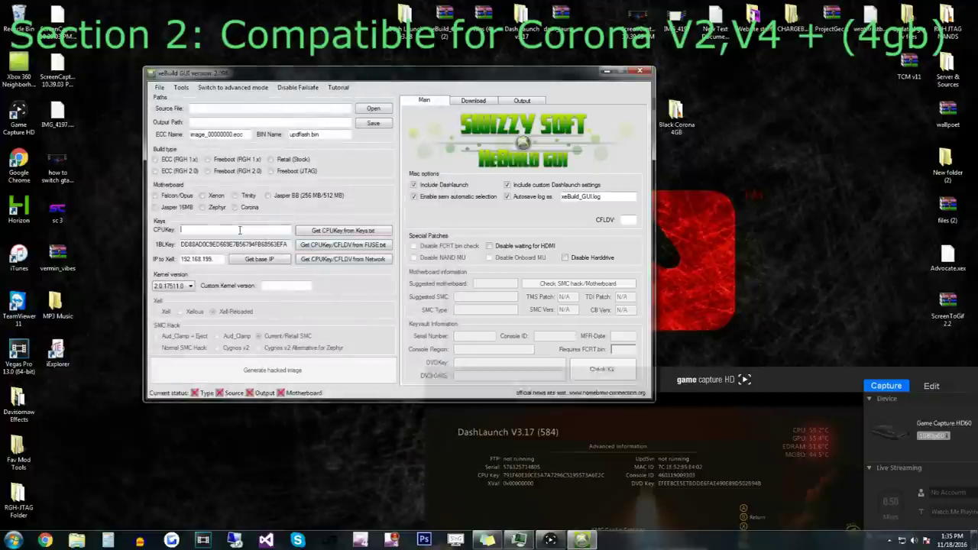
right_click(240, 231)
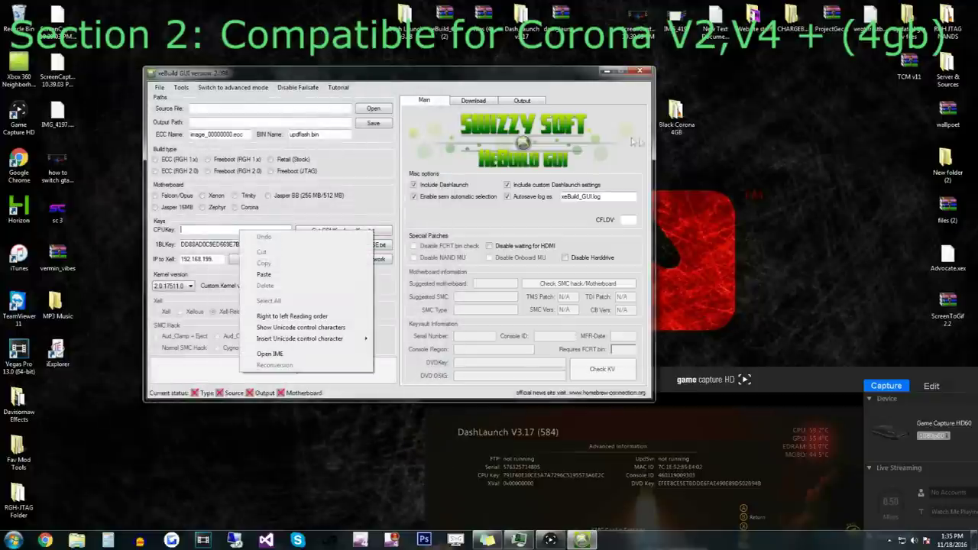
click(266, 274)
- Load flashdmp from Black Corona 4GB as the source file, accepting the dump-size warning
double_click(675, 115)
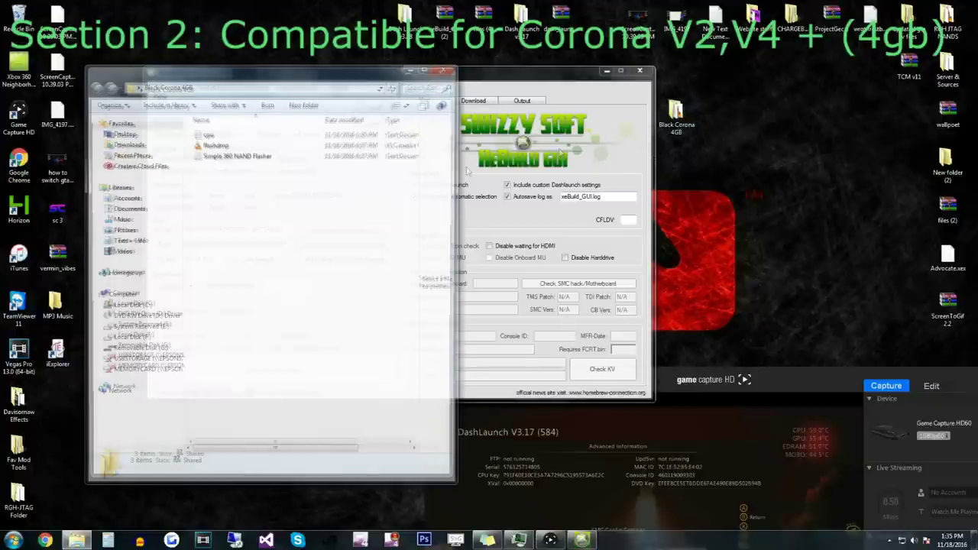
click(419, 90)
click(478, 70)
double_click(675, 115)
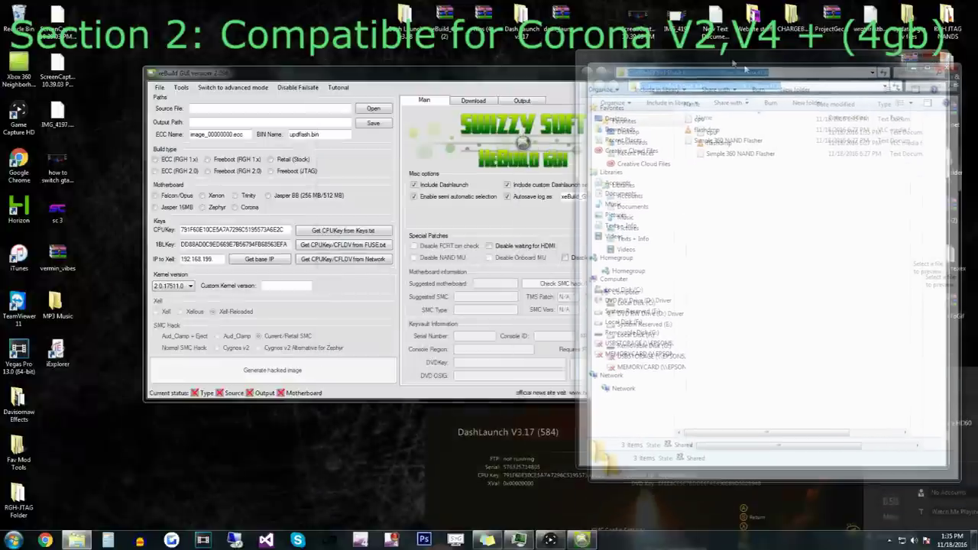
drag(690, 128, 311, 114)
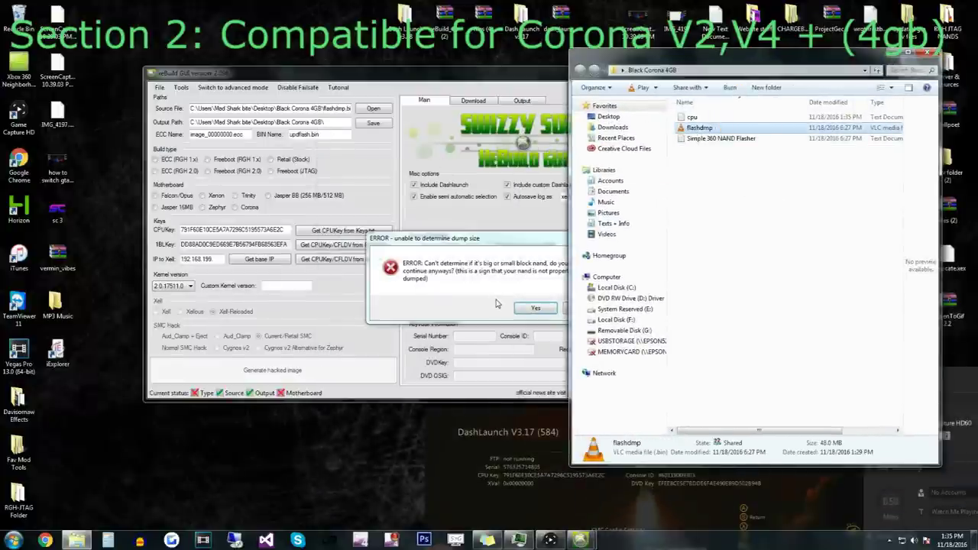
click(497, 303)
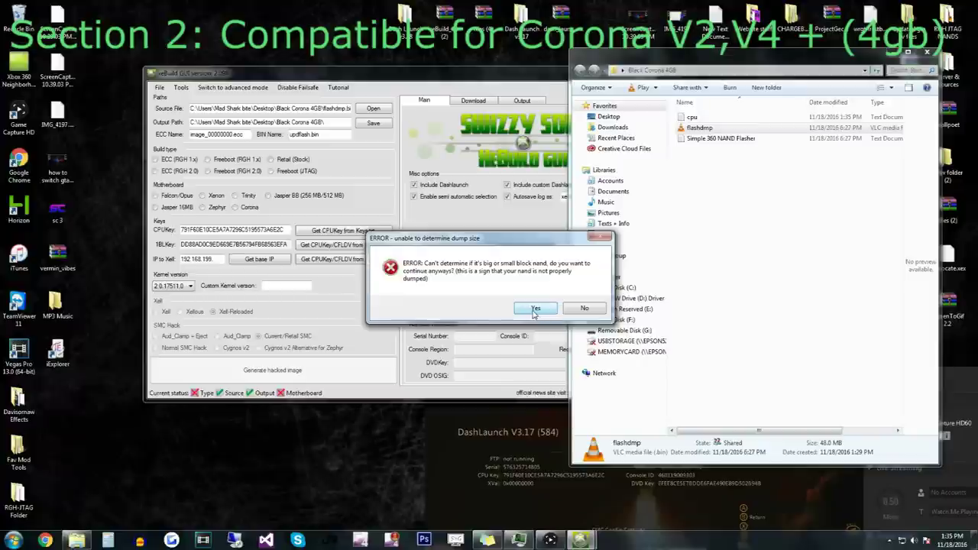
click(534, 309)
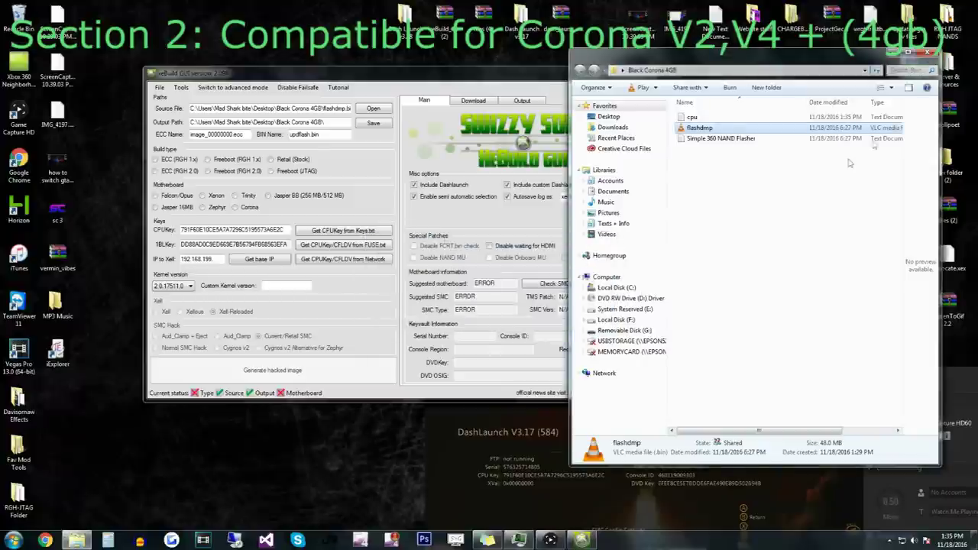
click(893, 54)
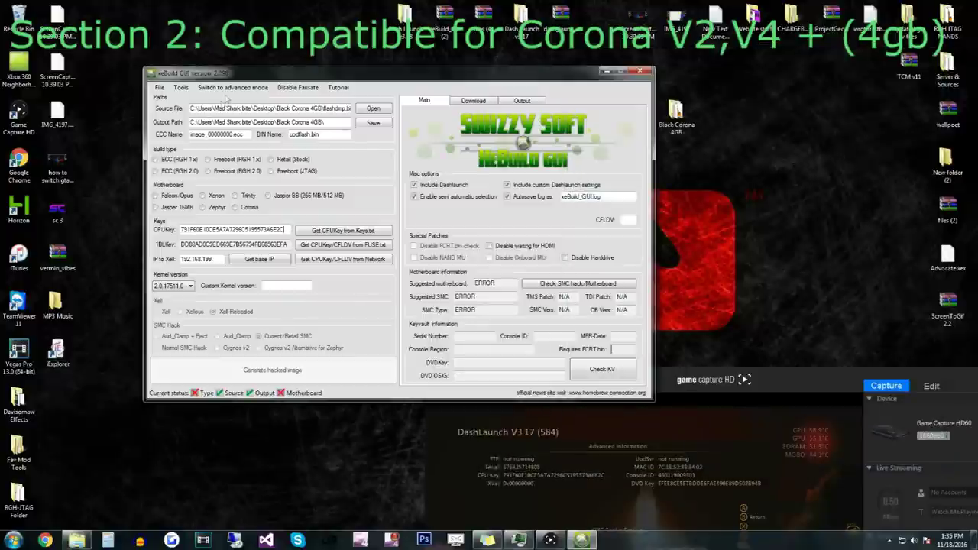
- Use advanced mode with failsafe disabled, choose Freeboot (RGH 2.0) on Corona, and check the KV
click(229, 87)
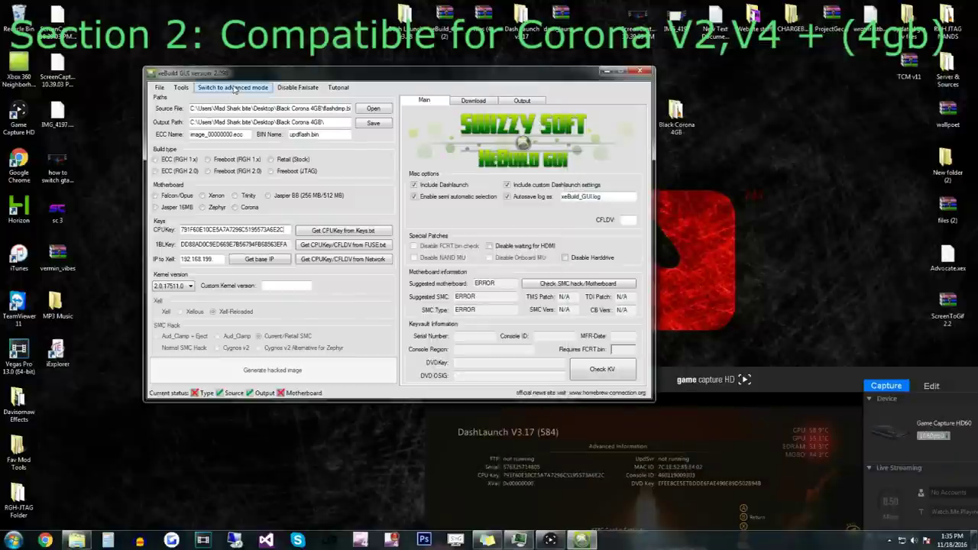
click(285, 88)
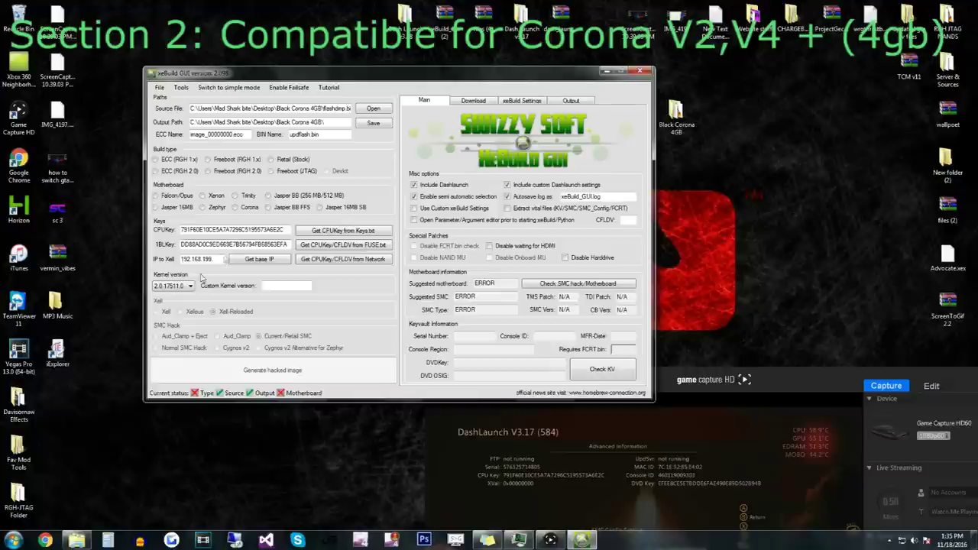
click(223, 172)
click(250, 208)
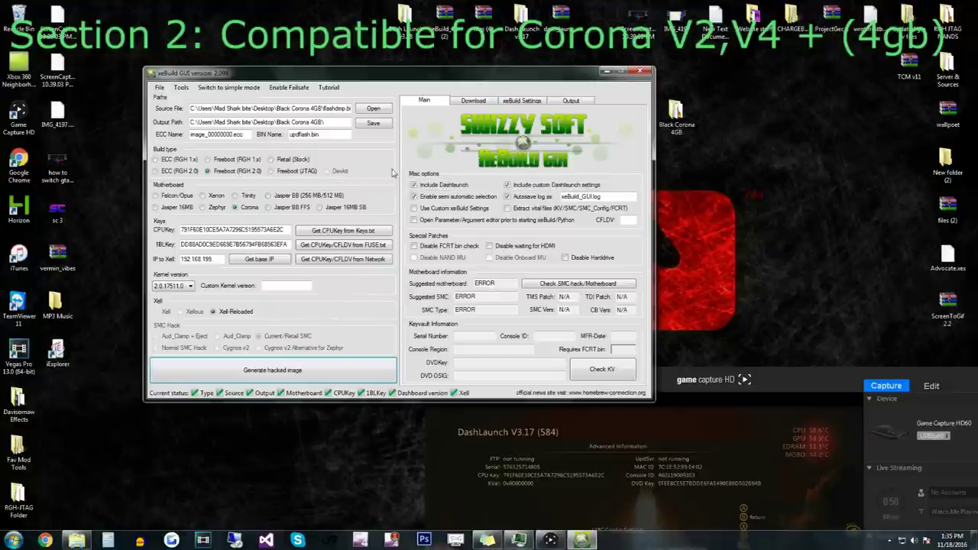
click(592, 371)
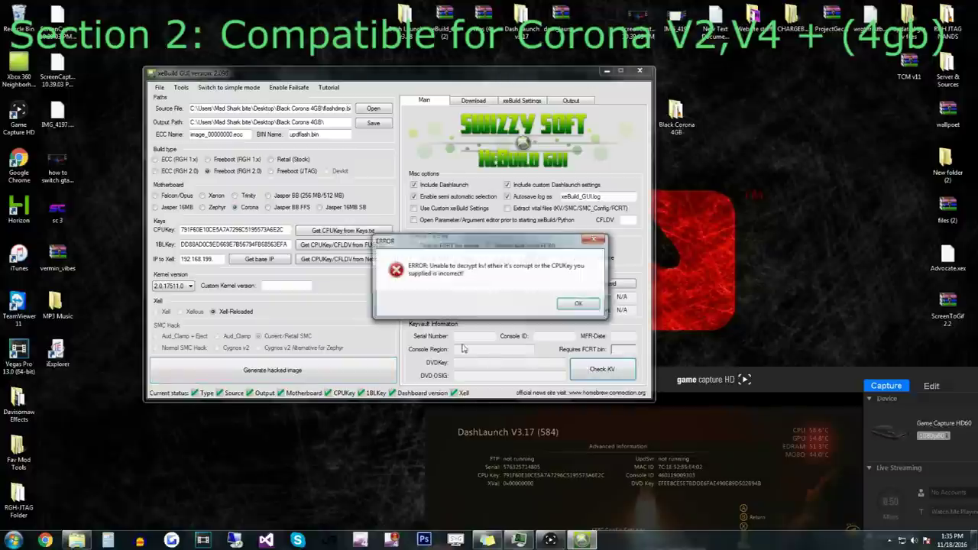
- Dismiss the keyvault error, then tick and untick Disable FCRT bin check
click(562, 302)
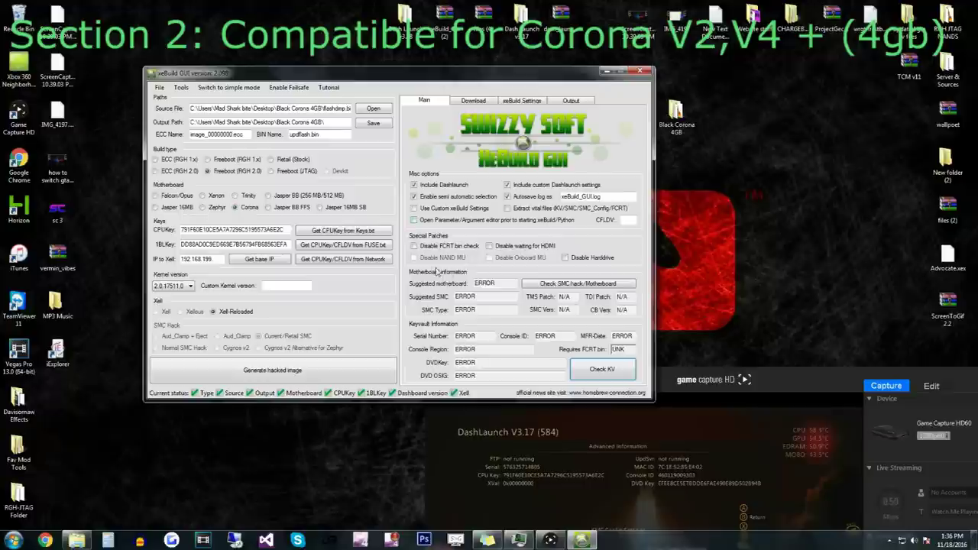
click(413, 246)
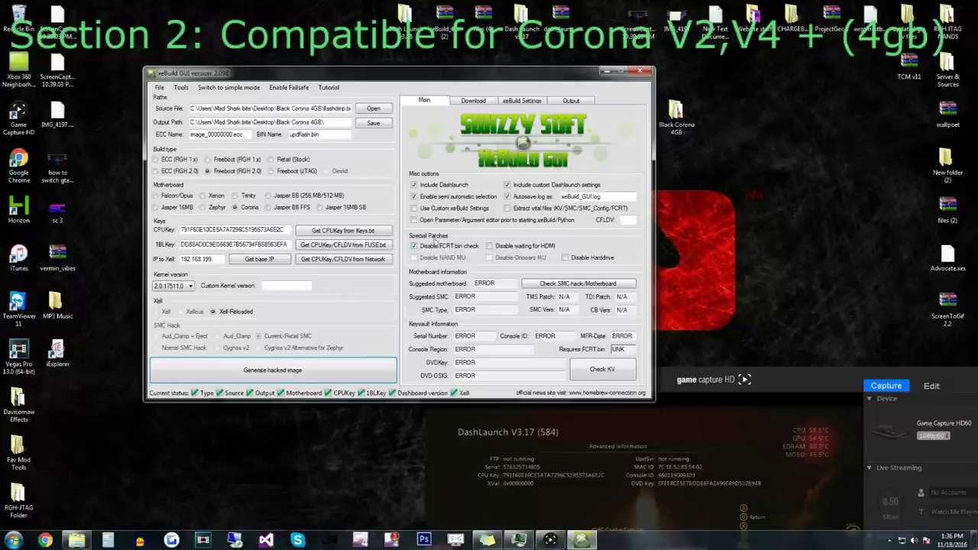
click(413, 246)
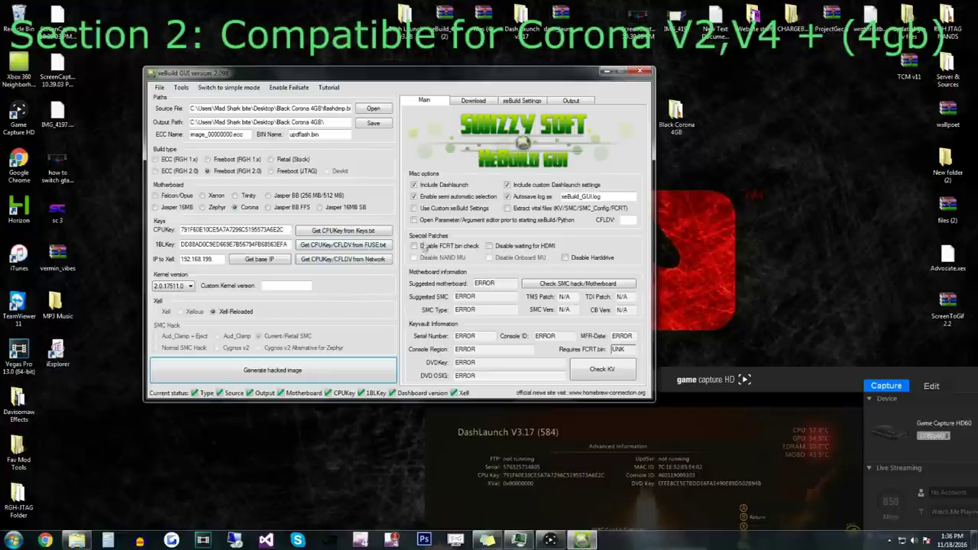
mouse_move(424, 248)
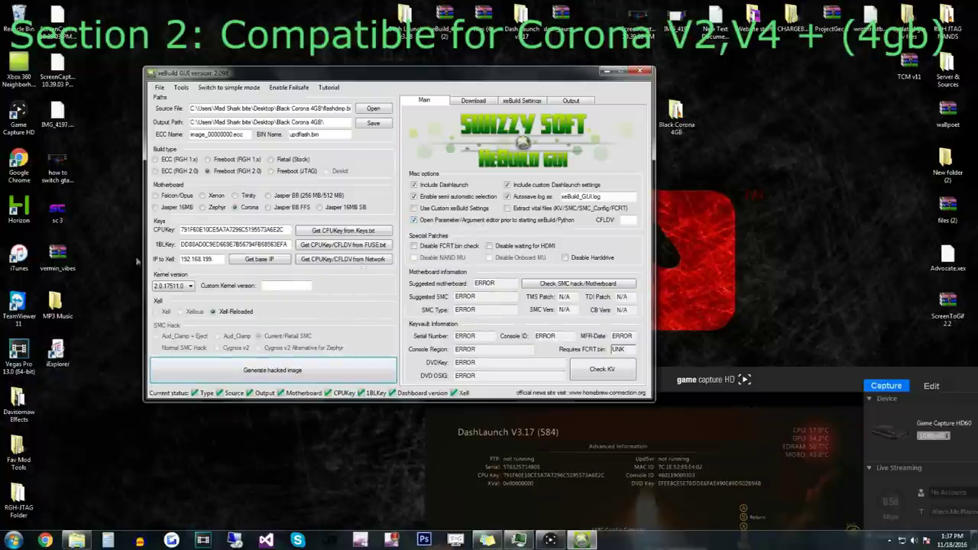
click(174, 286)
click(180, 294)
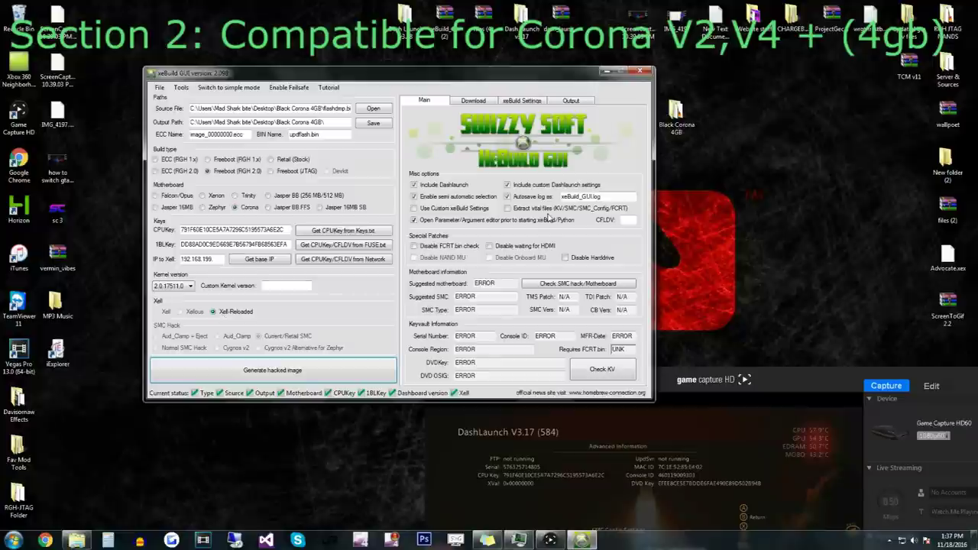
click(476, 103)
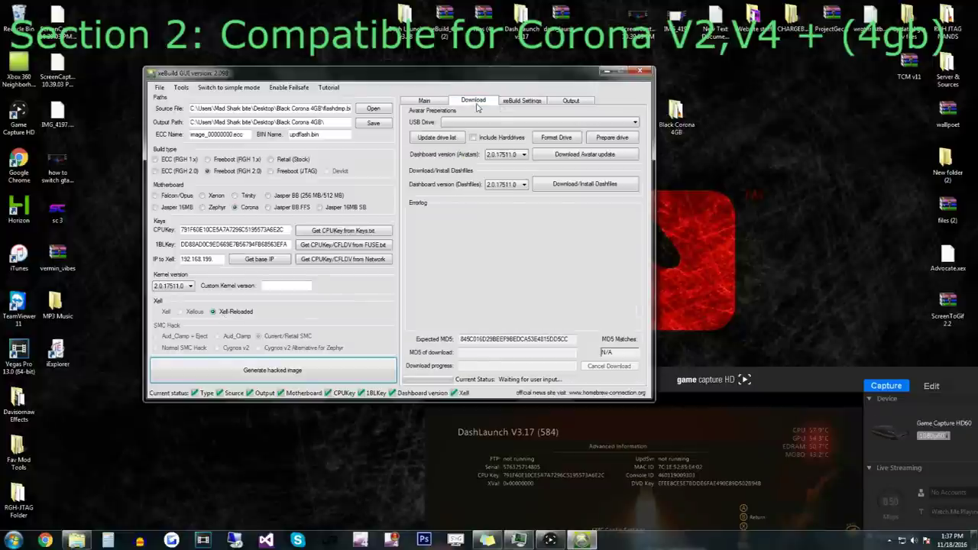
click(514, 103)
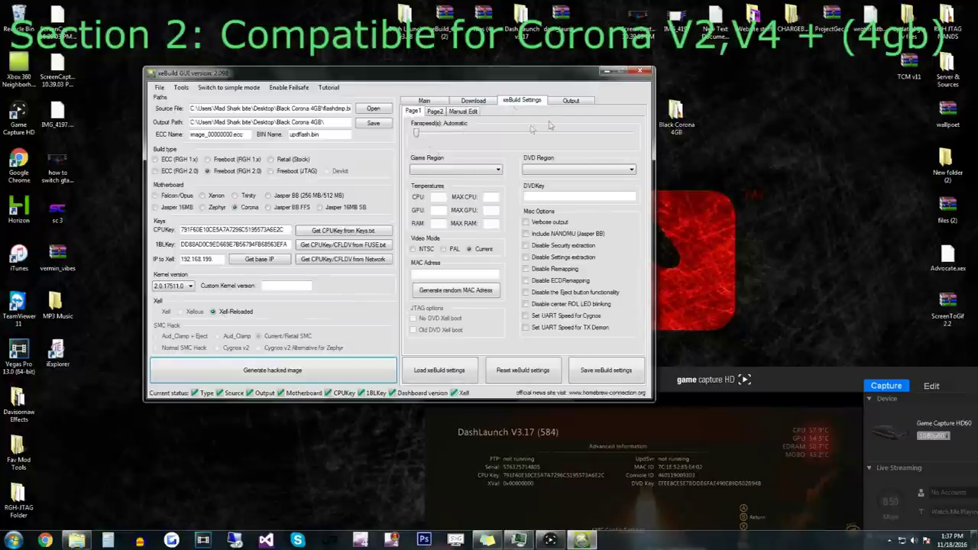
click(569, 101)
click(425, 102)
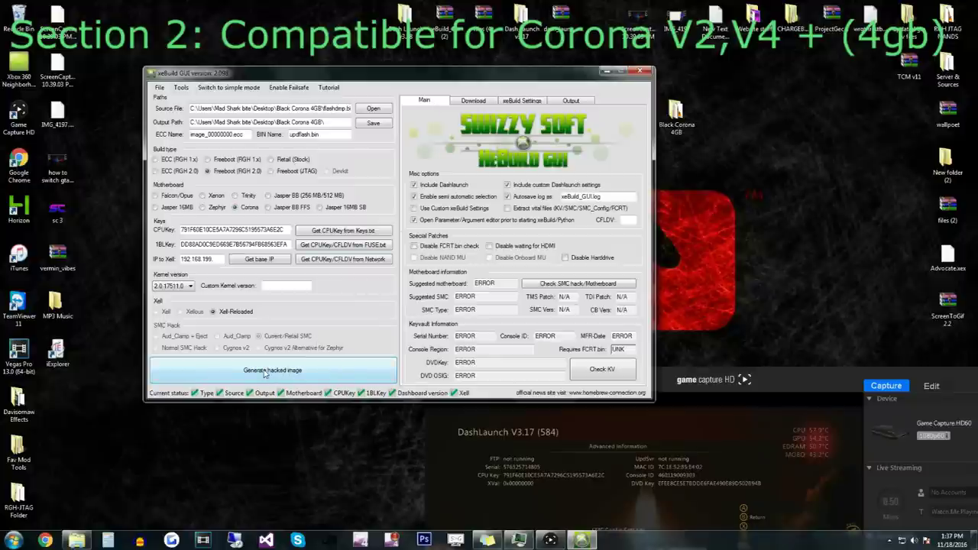
- Build the image past the dump-size warning, with the board parameter changed to corona4G
click(265, 371)
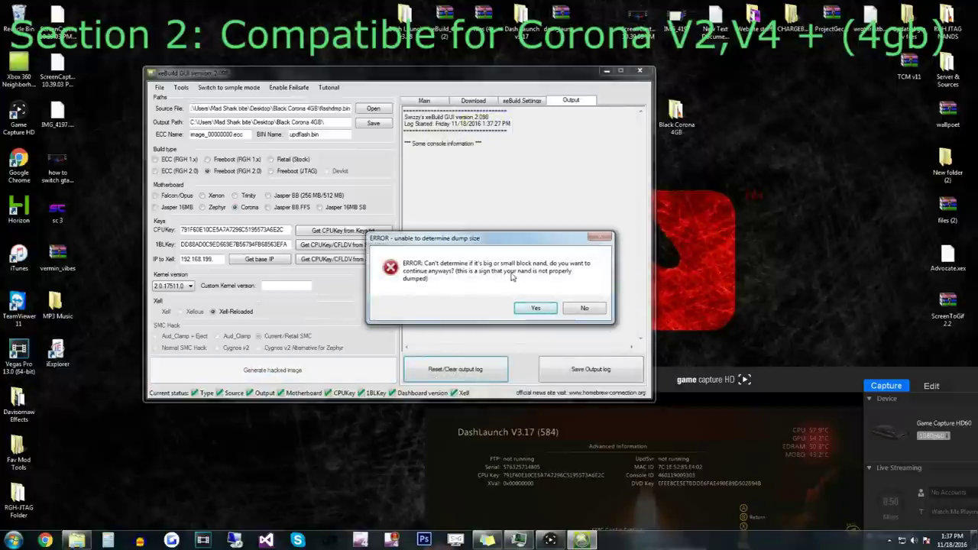
click(532, 308)
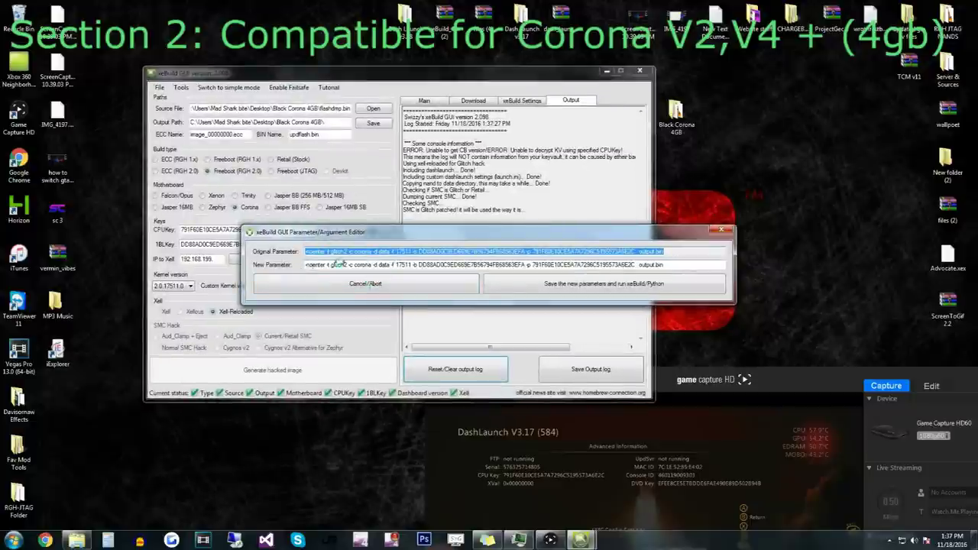
drag(343, 232, 340, 391)
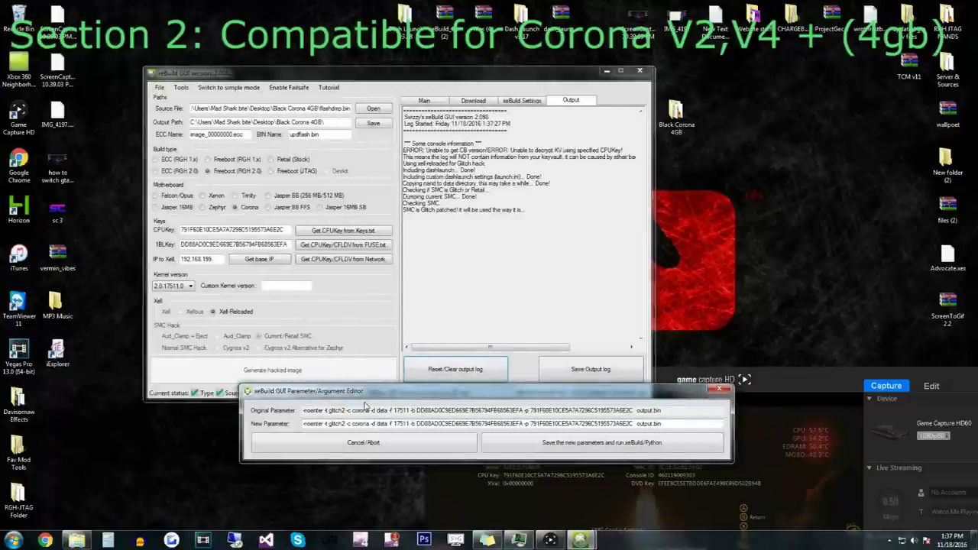
text(4G)
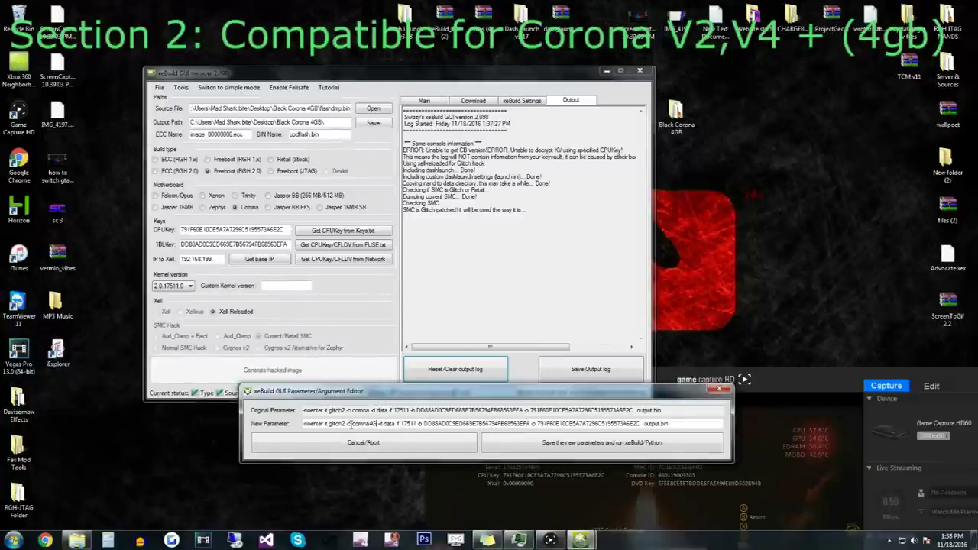
click(572, 450)
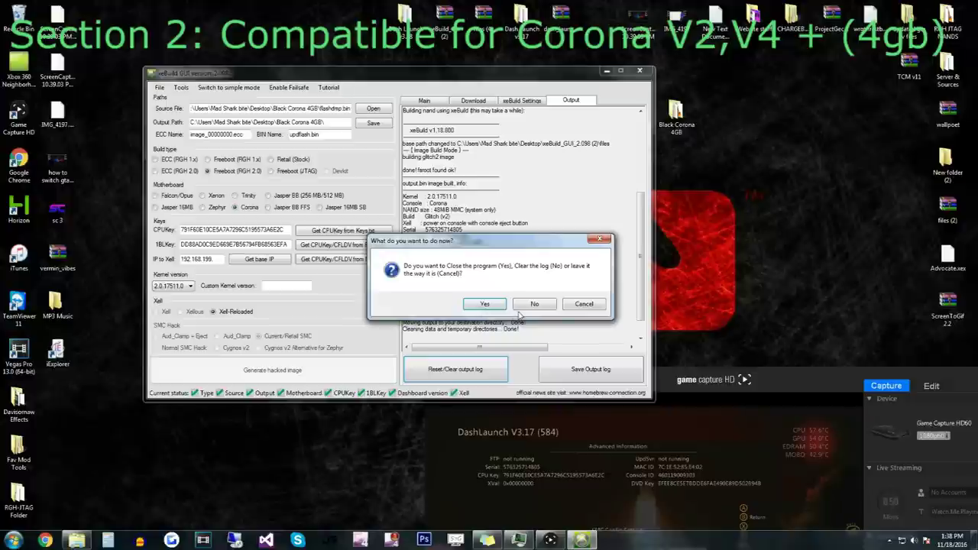
- Dismiss the post-build prompt and inspect the DVD Key, ConsoleId and Serial values in the log
click(584, 305)
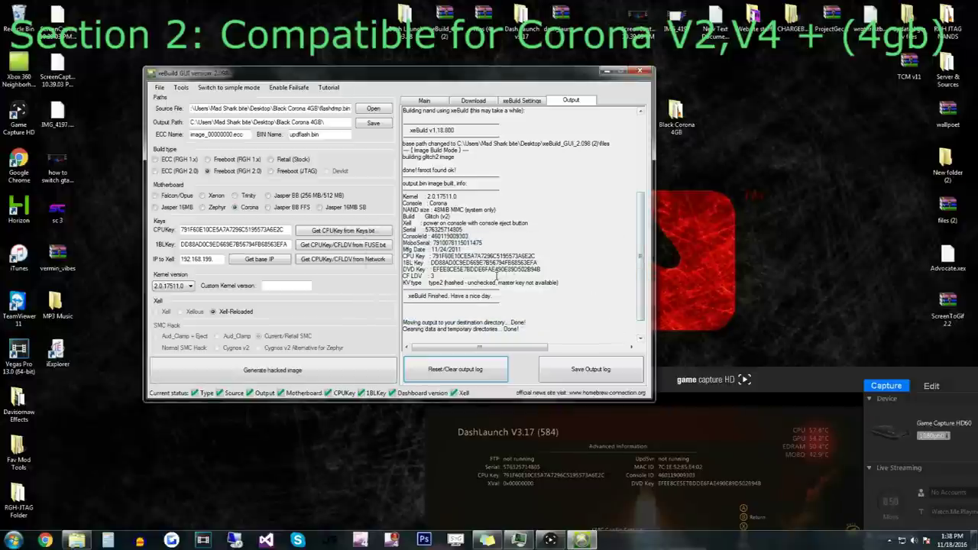
double_click(498, 271)
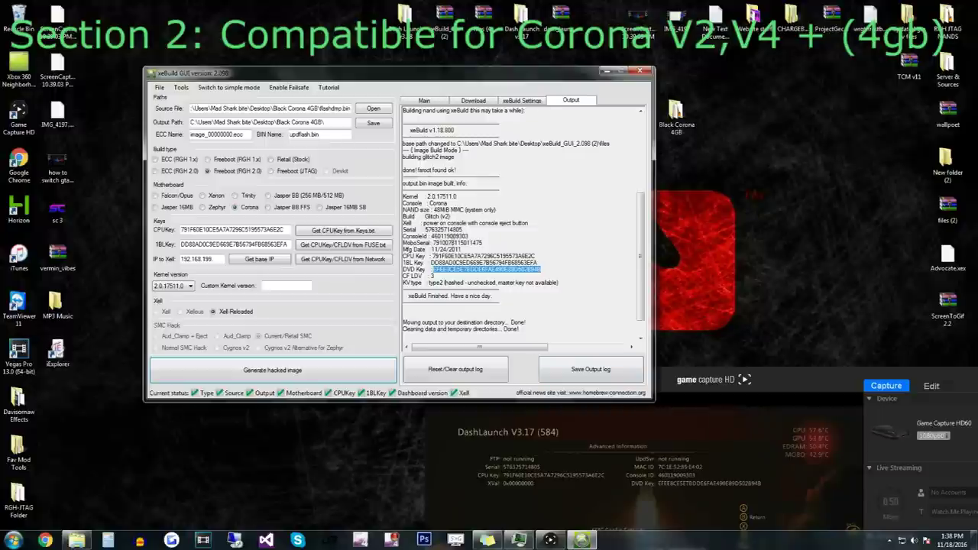
double_click(450, 236)
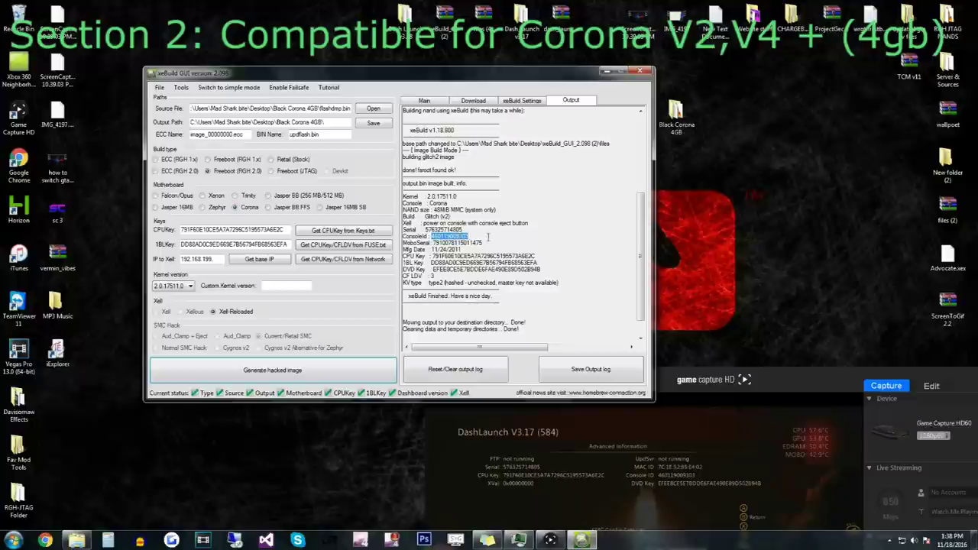
scroll(641, 233, up, 1)
click(461, 246)
double_click(459, 246)
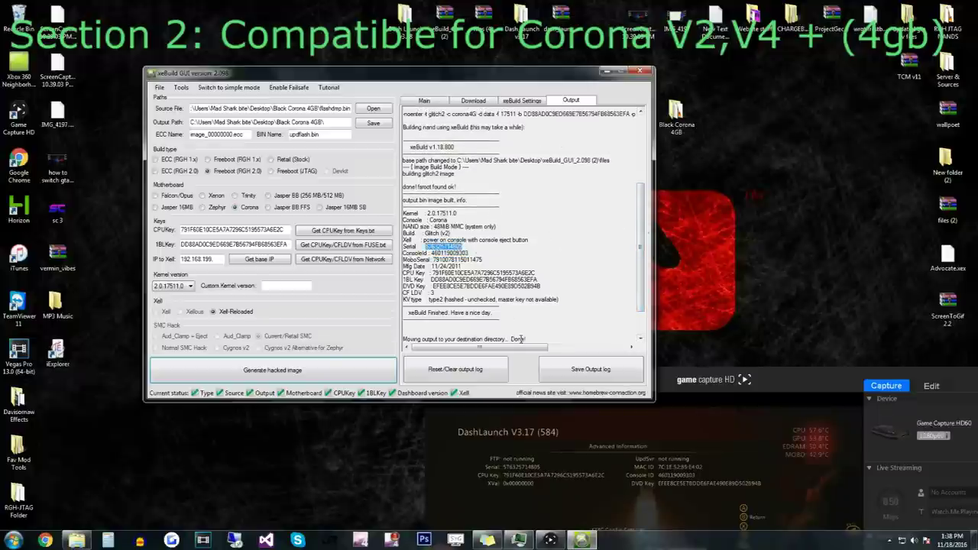
click(537, 256)
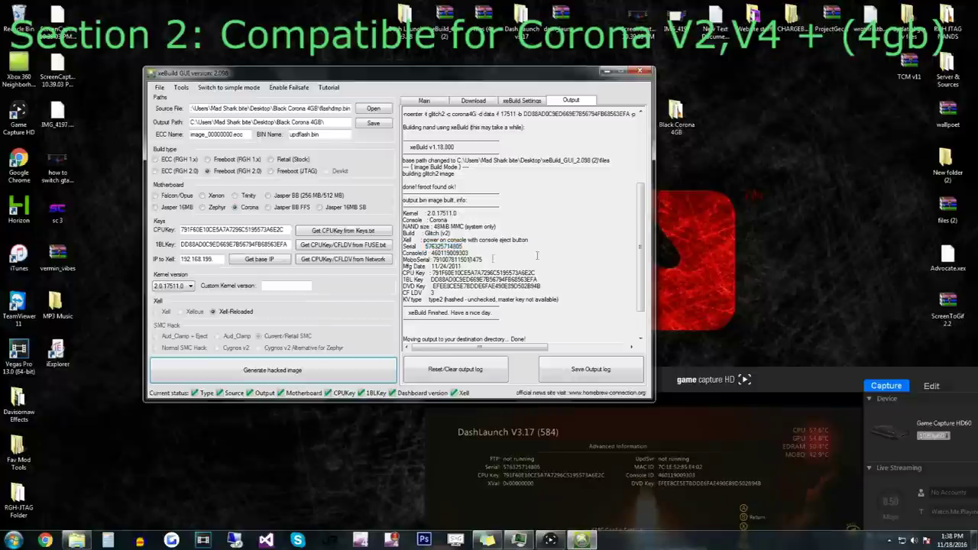
- Scroll up the output log to review the dashlaunch inclusion line
scroll(633, 190, up, 3)
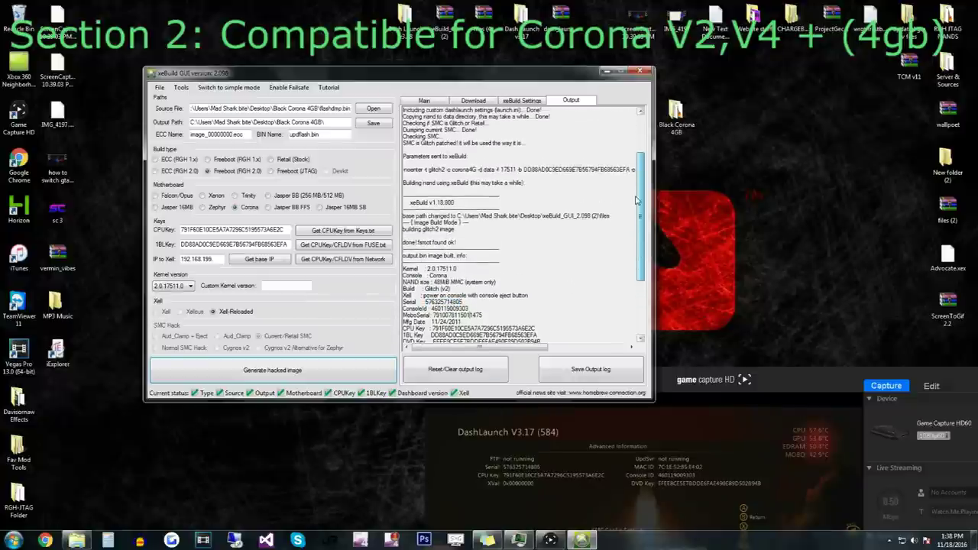
scroll(633, 190, up, 3)
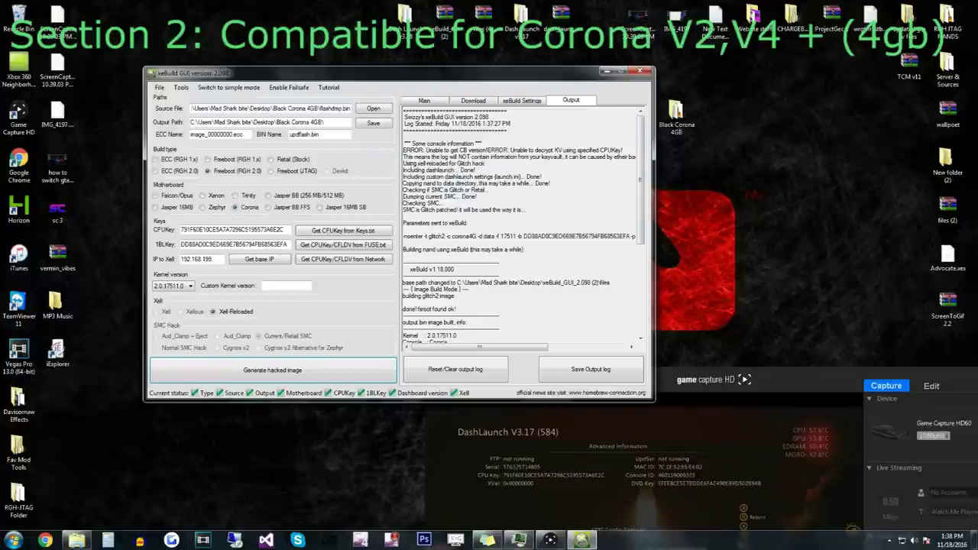
drag(484, 171, 403, 170)
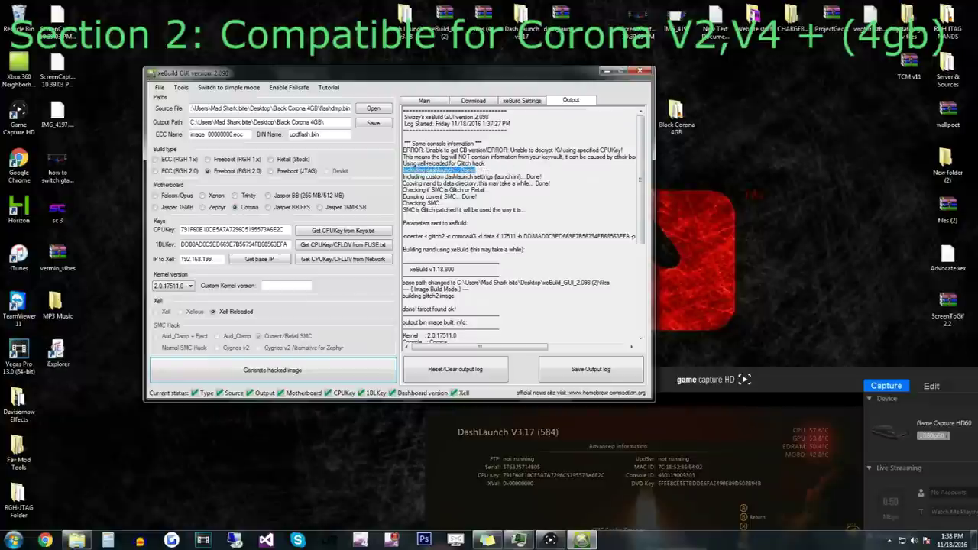
click(569, 190)
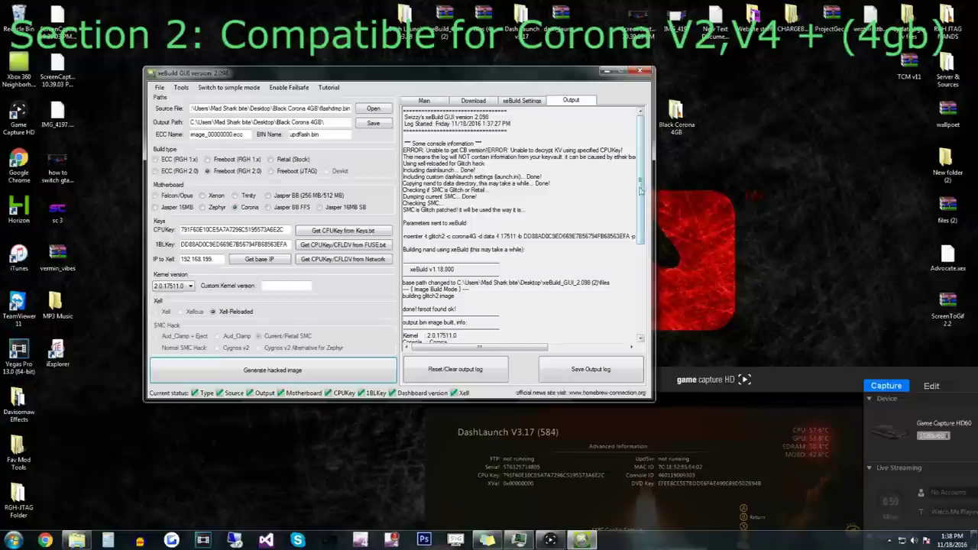
scroll(567, 280, up, 7)
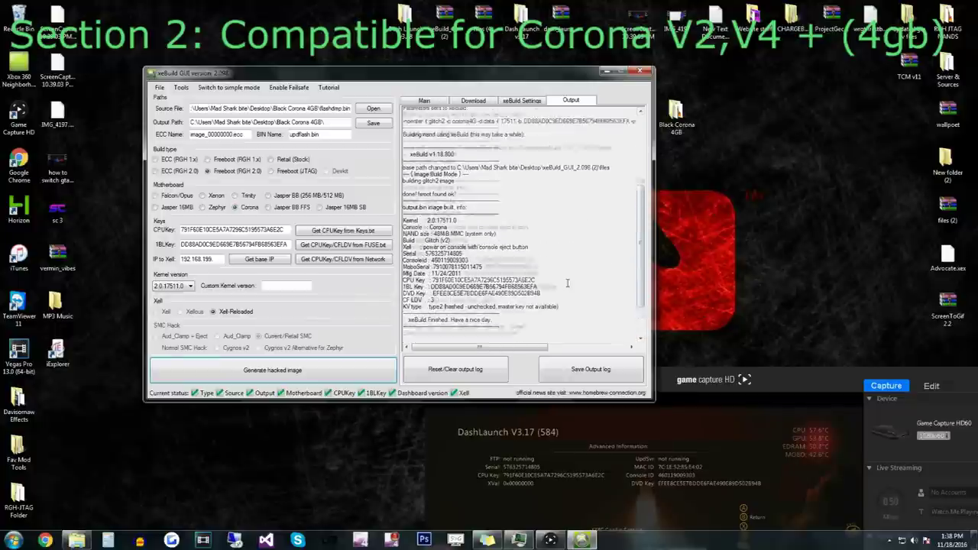
- Close xeBuild, open Black Corona 4GB, and open G:\1 Setup Files\Simple 360 NAND Flasher v1.2\Simple 360 NAND Flasher in another window
click(640, 71)
double_click(675, 111)
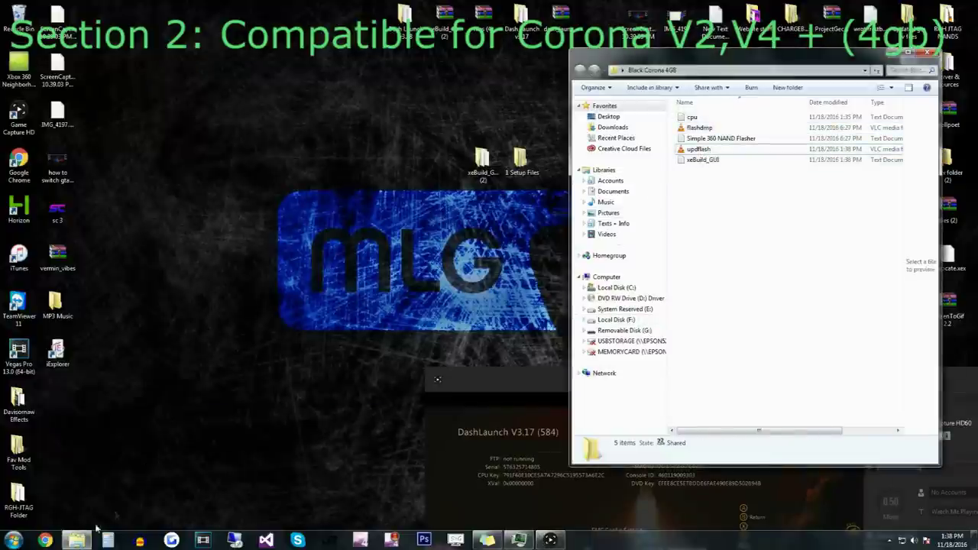
right_click(77, 540)
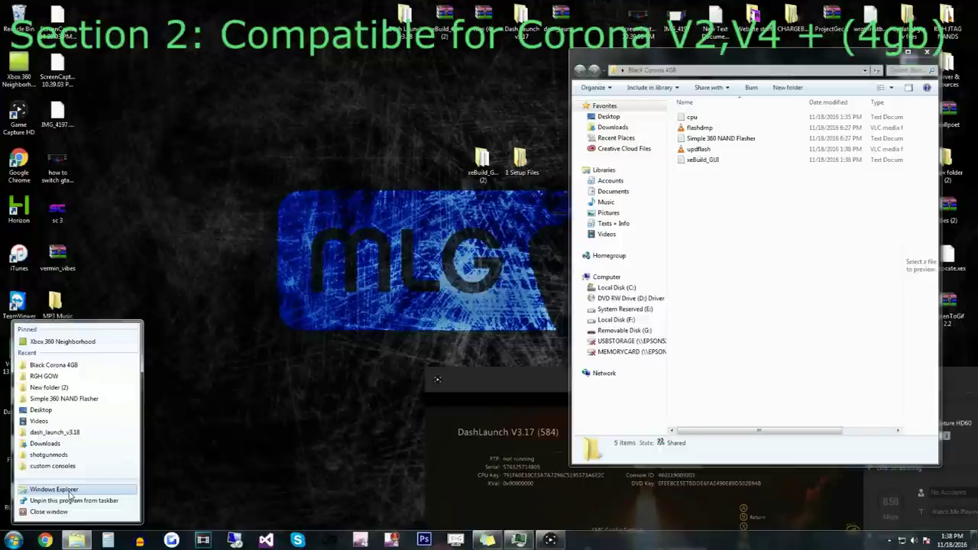
click(62, 489)
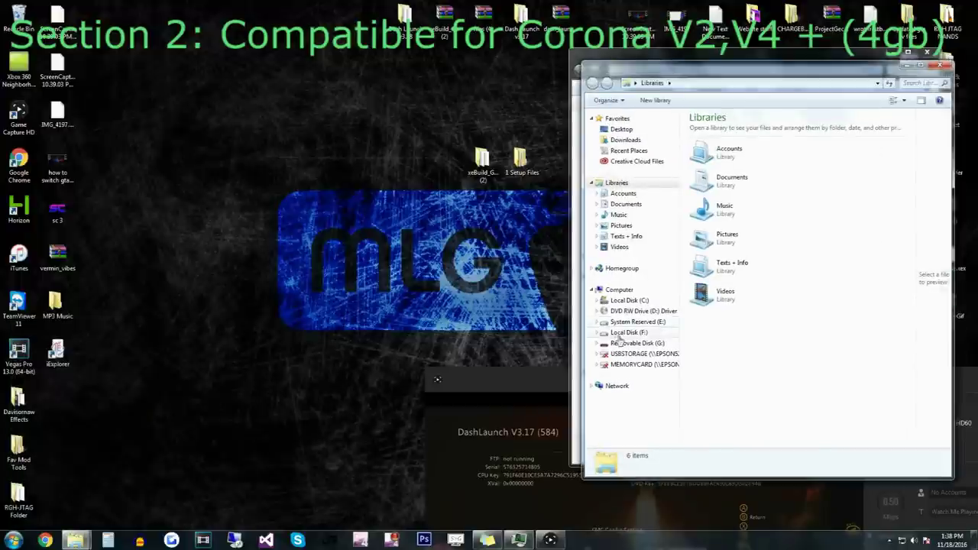
click(630, 343)
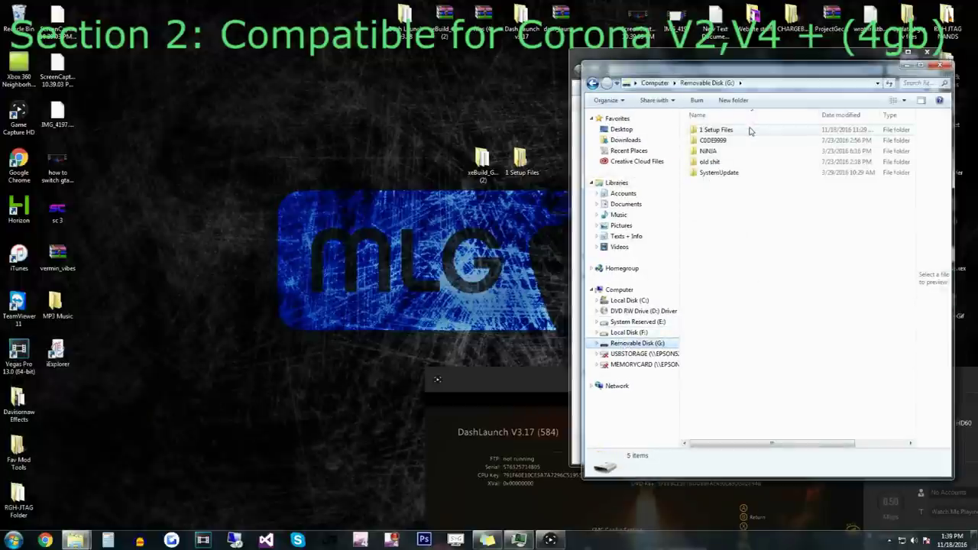
double_click(725, 132)
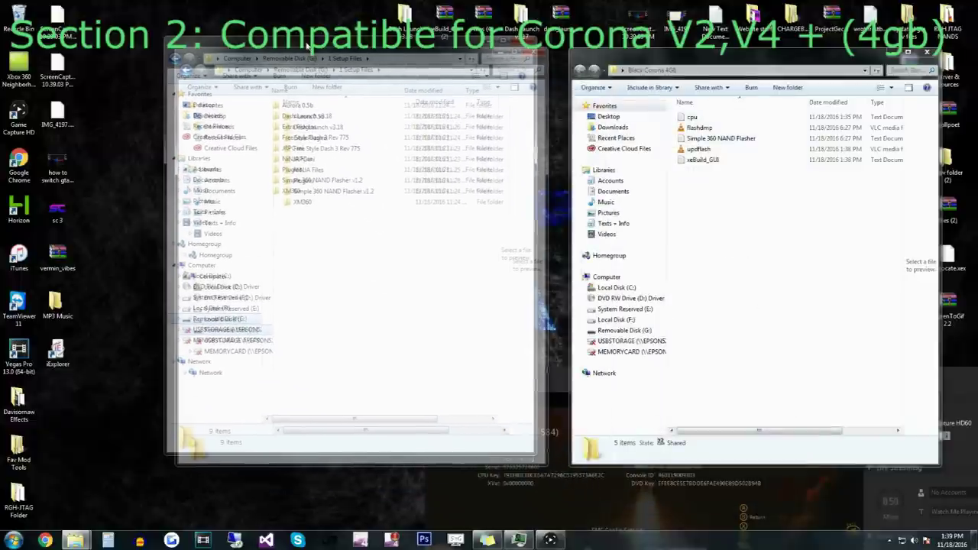
double_click(317, 180)
click(315, 107)
double_click(316, 108)
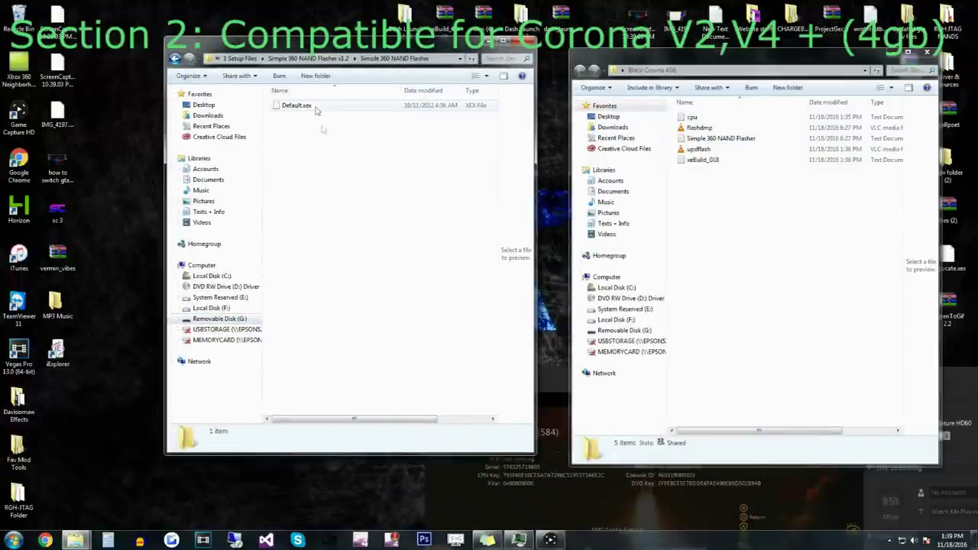
- Copy updflash.bin from Black Corona 4GB into the USB Simple 360 NAND Flasher folder, then close it
click(798, 219)
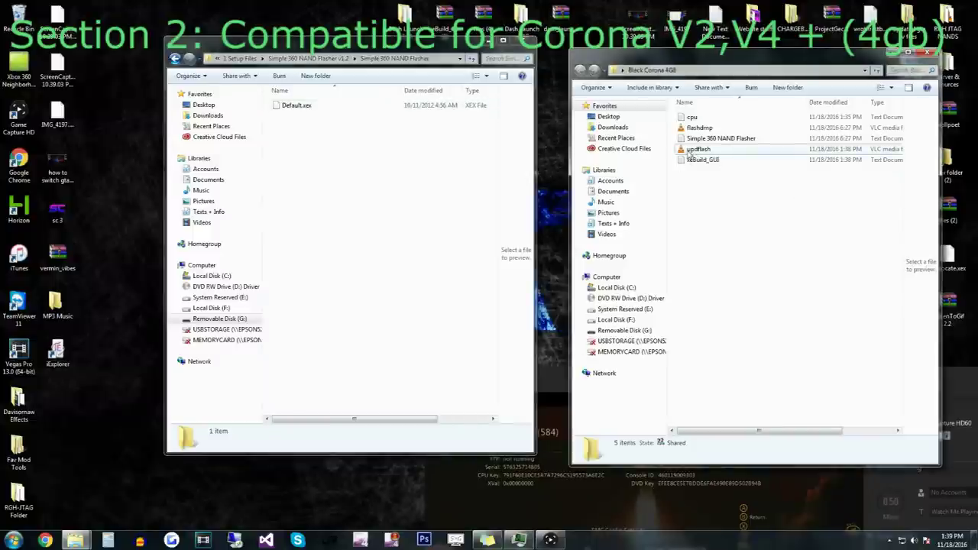
drag(694, 153, 458, 160)
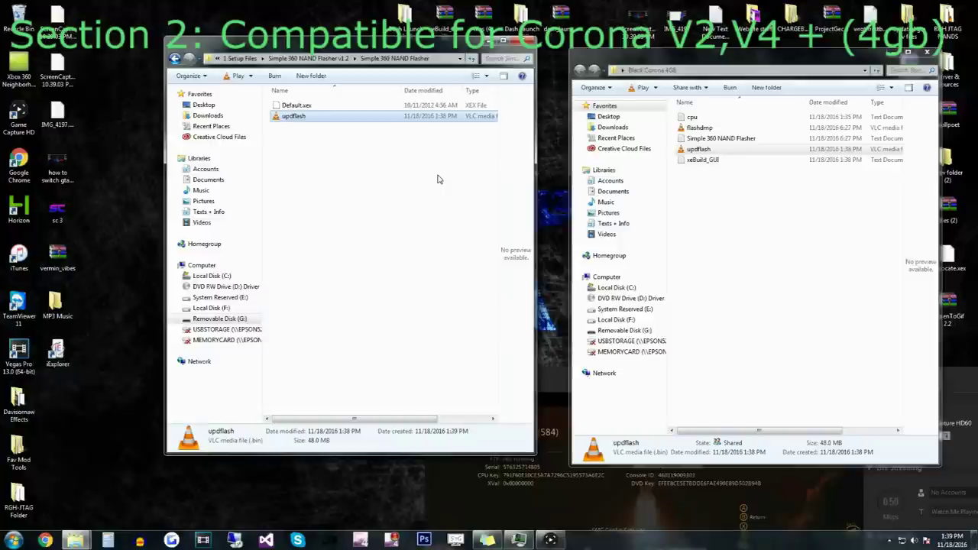
key(alt+F4)
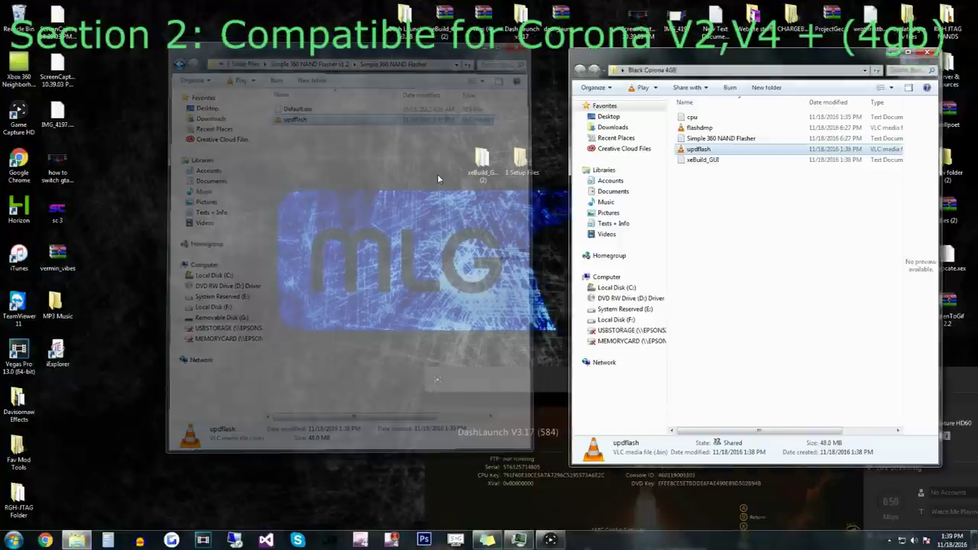